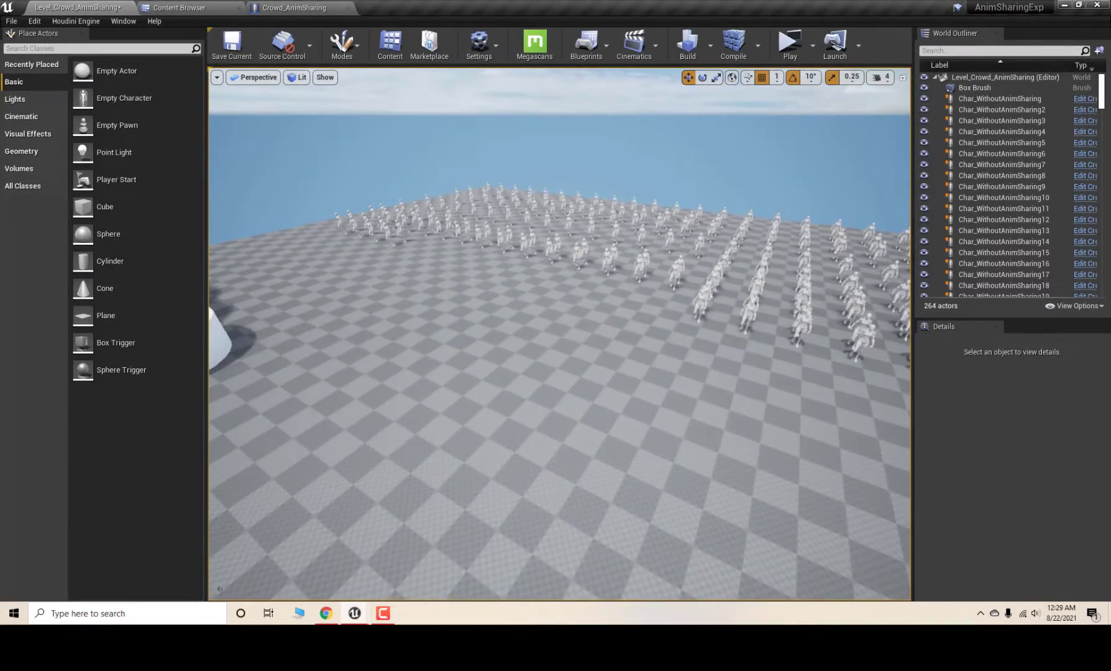
Step: Look over the crowd of Char_WithoutAnimSharing characters in the level and their entries in the actor list
right_drag(559, 335, 482, 341)
right_drag(514, 230, 513, 245)
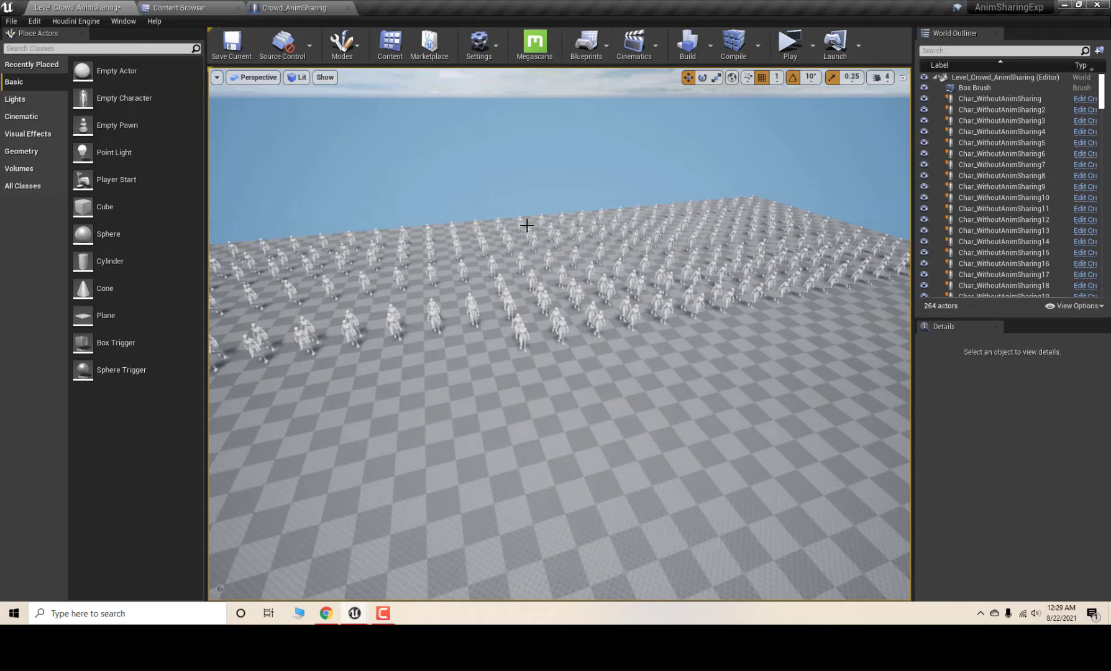
right_drag(580, 225, 581, 226)
scroll(1023, 180, down, 8)
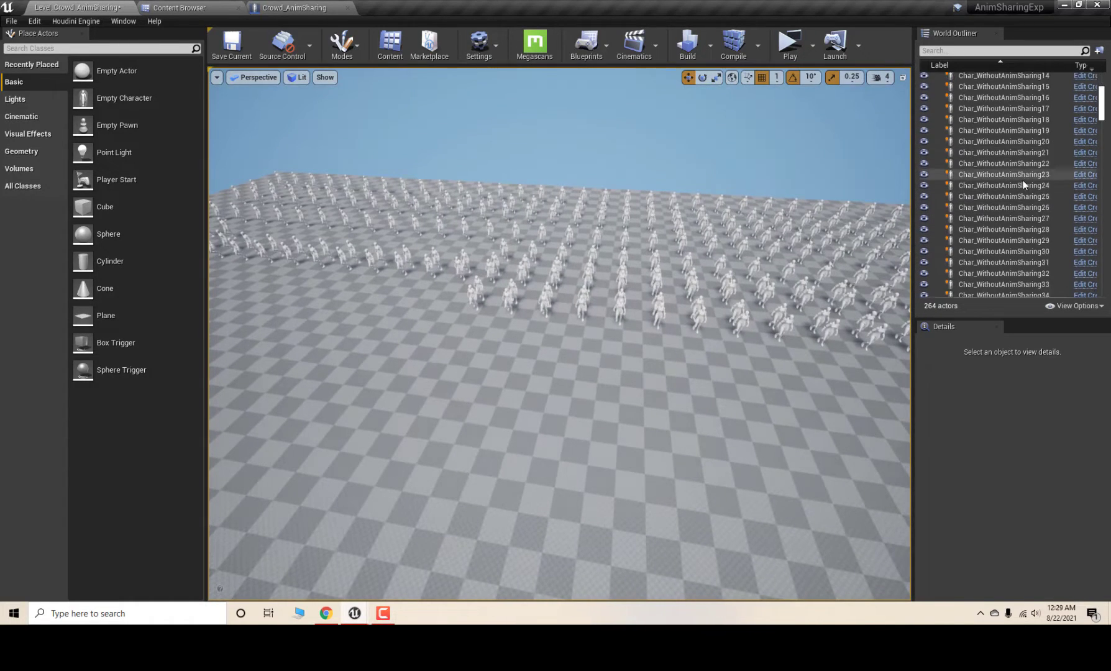
drag(1102, 114, 1098, 286)
right_drag(559, 334, 559, 336)
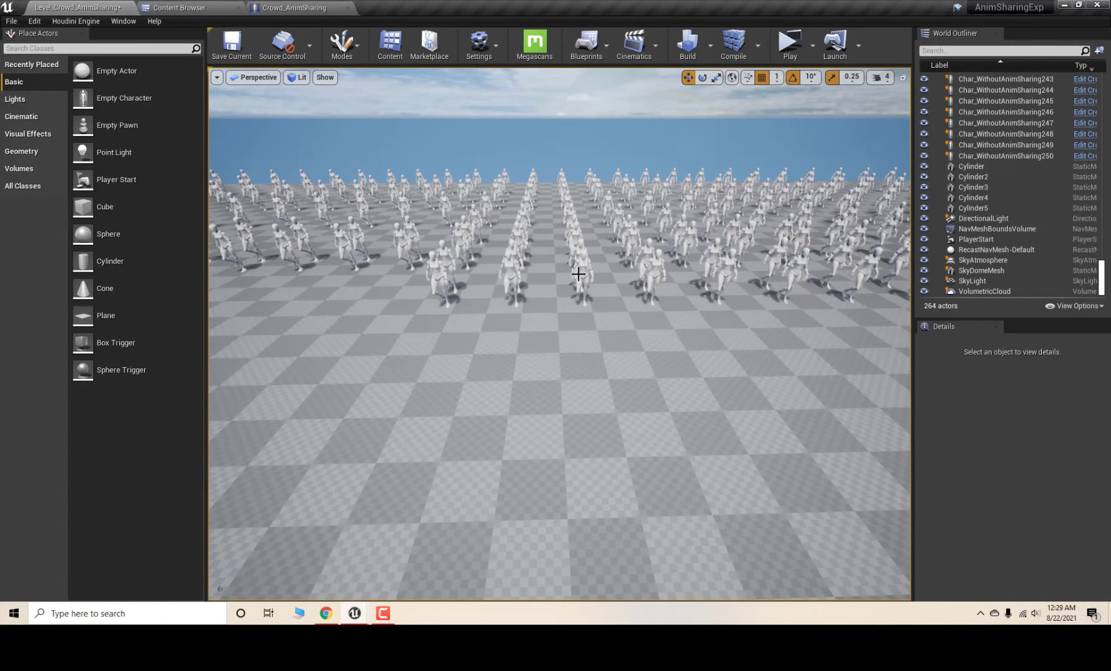
Step: Examine the Anim Class of Crowd_AnimSharing's mesh and the AnimGraph of the AnimBP_NoAnimSharing blueprint
click(288, 5)
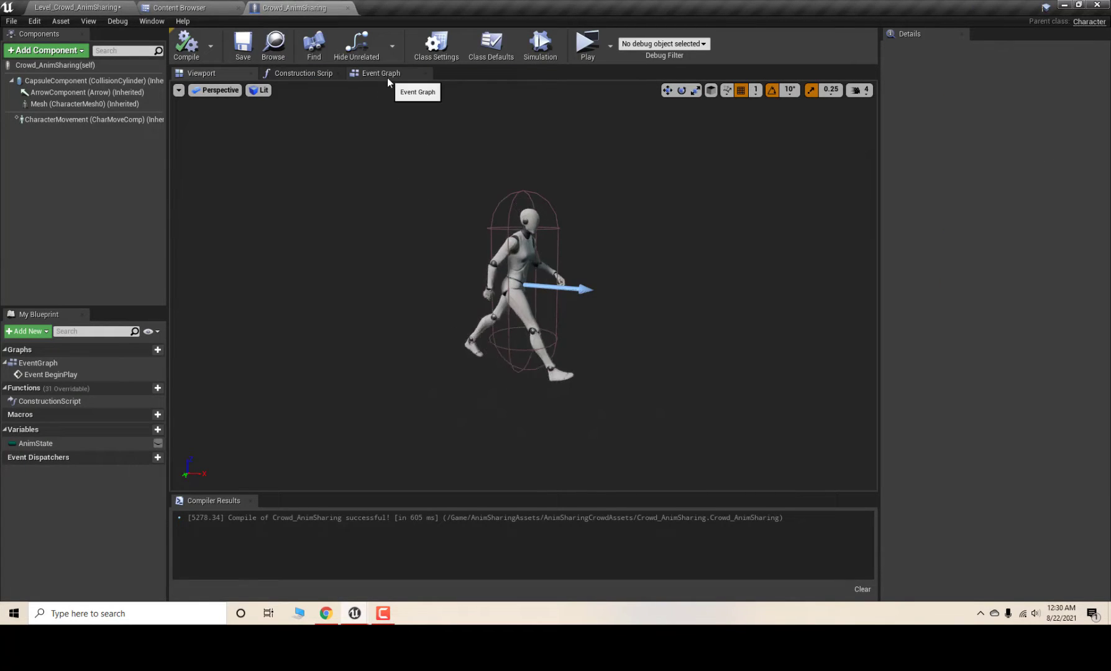
click(62, 105)
click(1085, 276)
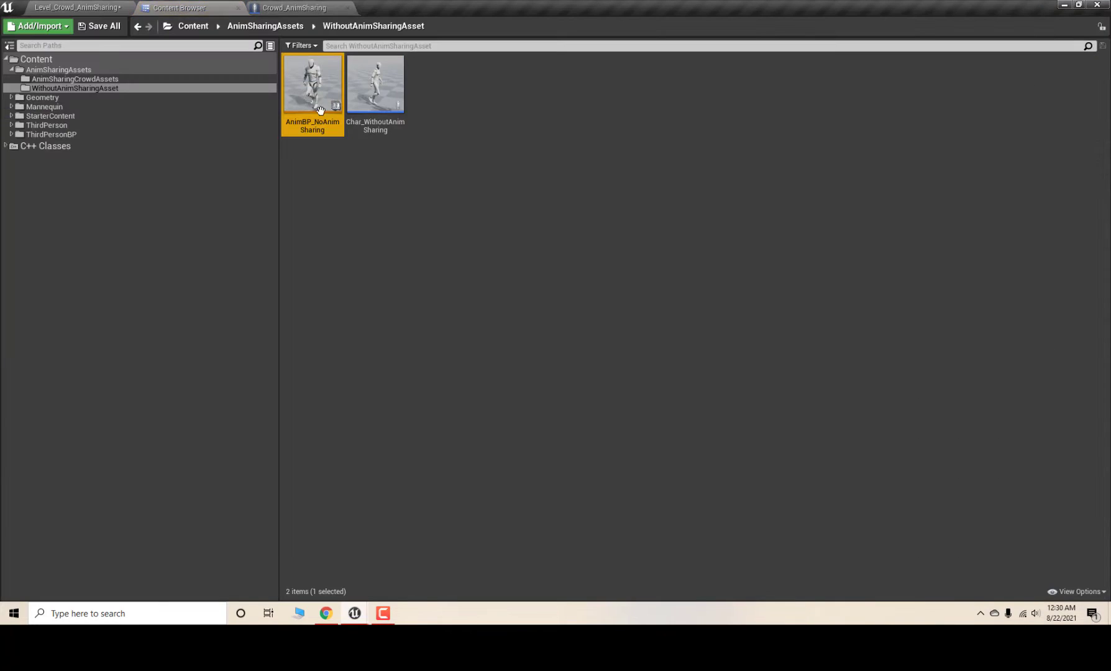
double_click(310, 103)
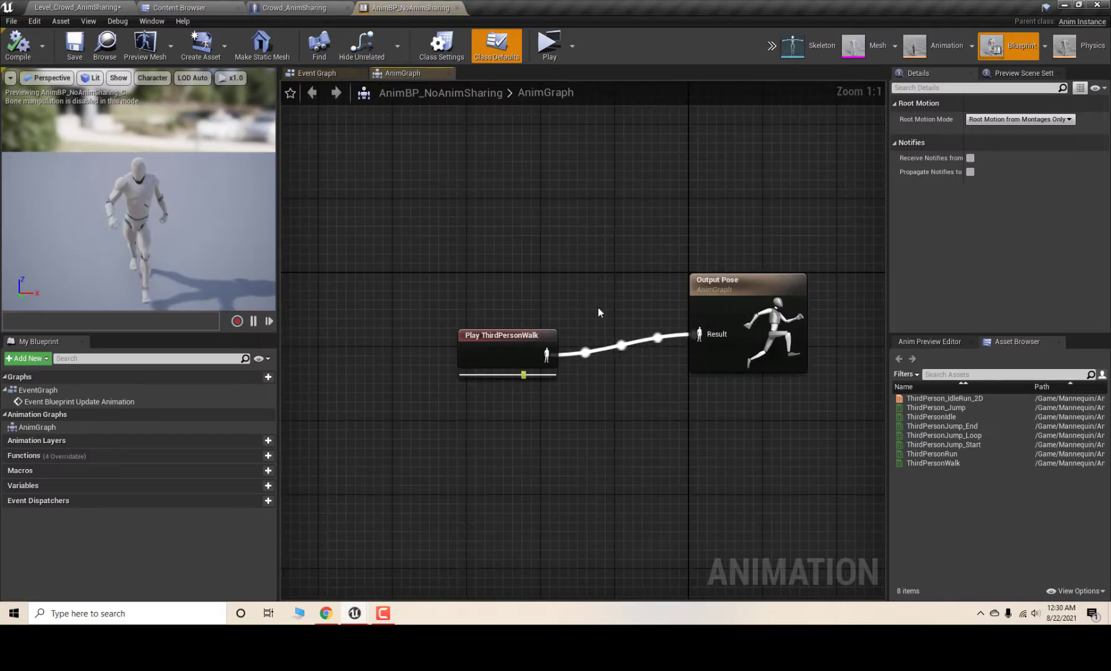
click(545, 292)
drag(544, 292, 629, 288)
click(457, 7)
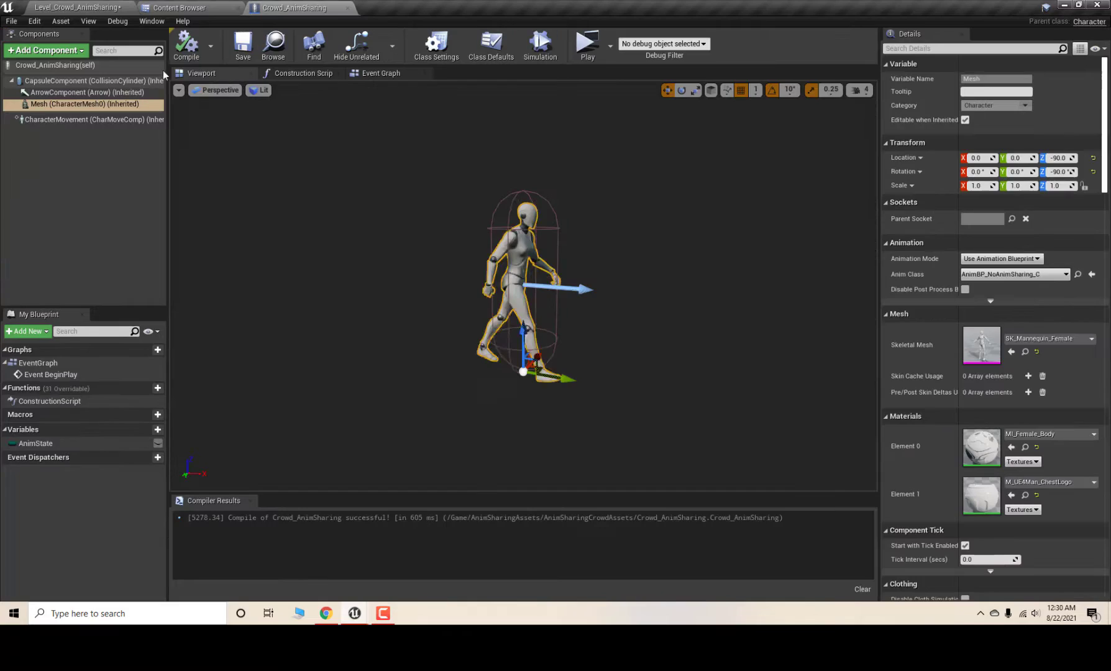
Step: Play the crowd level in a maximized preview window, run the player around the characters to check frame times, and return to the editor
click(102, 6)
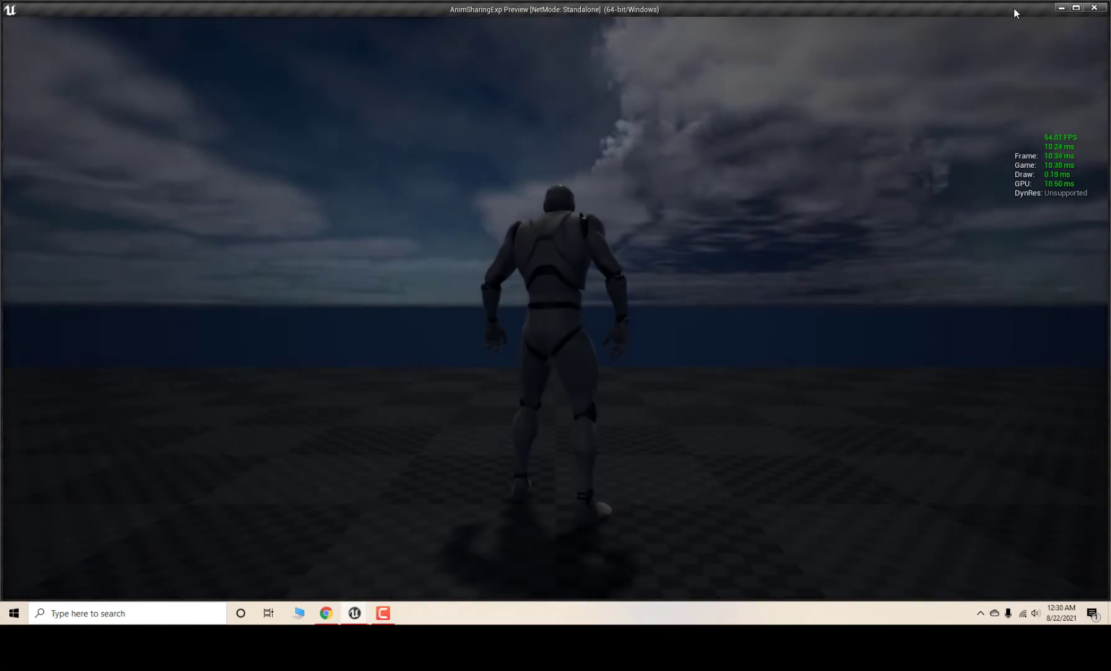
click(1063, 7)
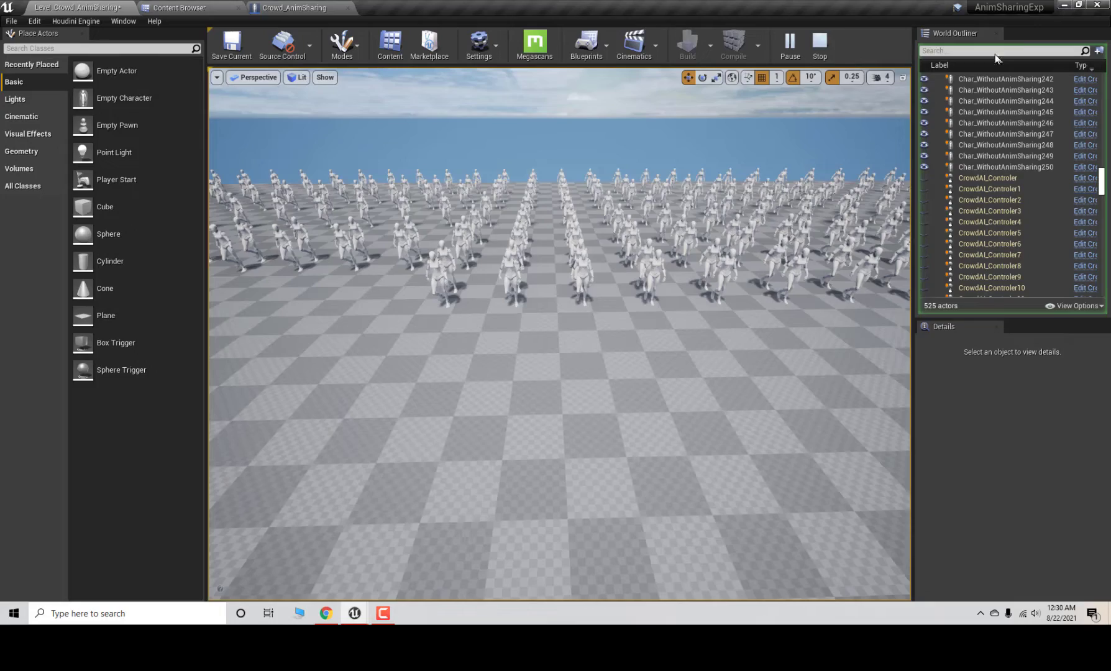
click(1062, 6)
double_click(952, 69)
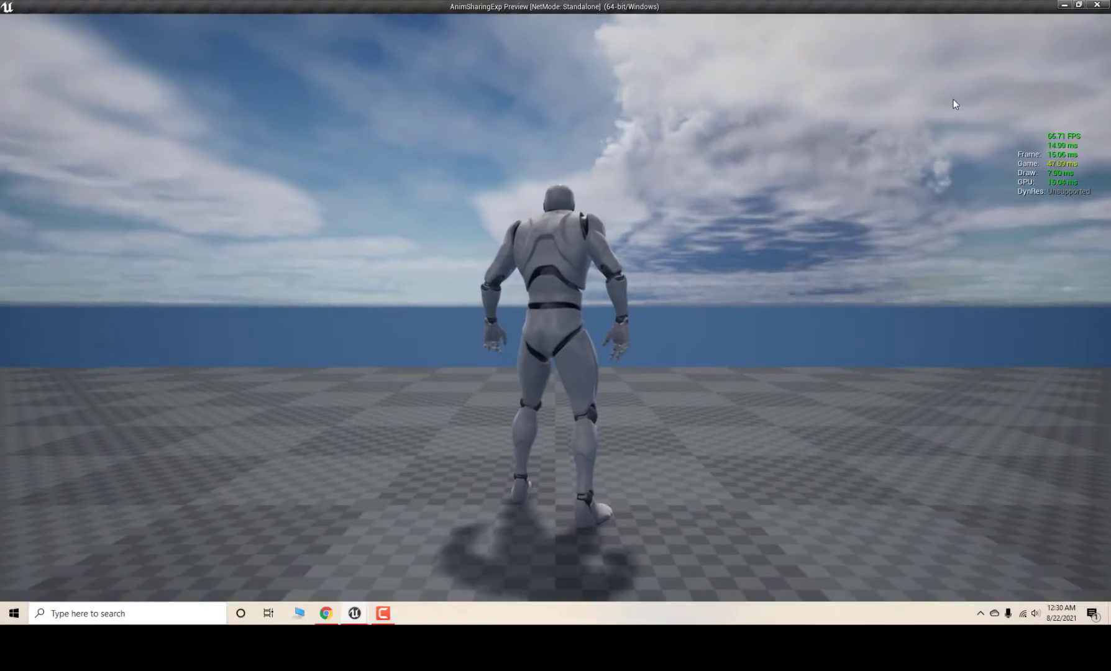
click(953, 99)
key(d)
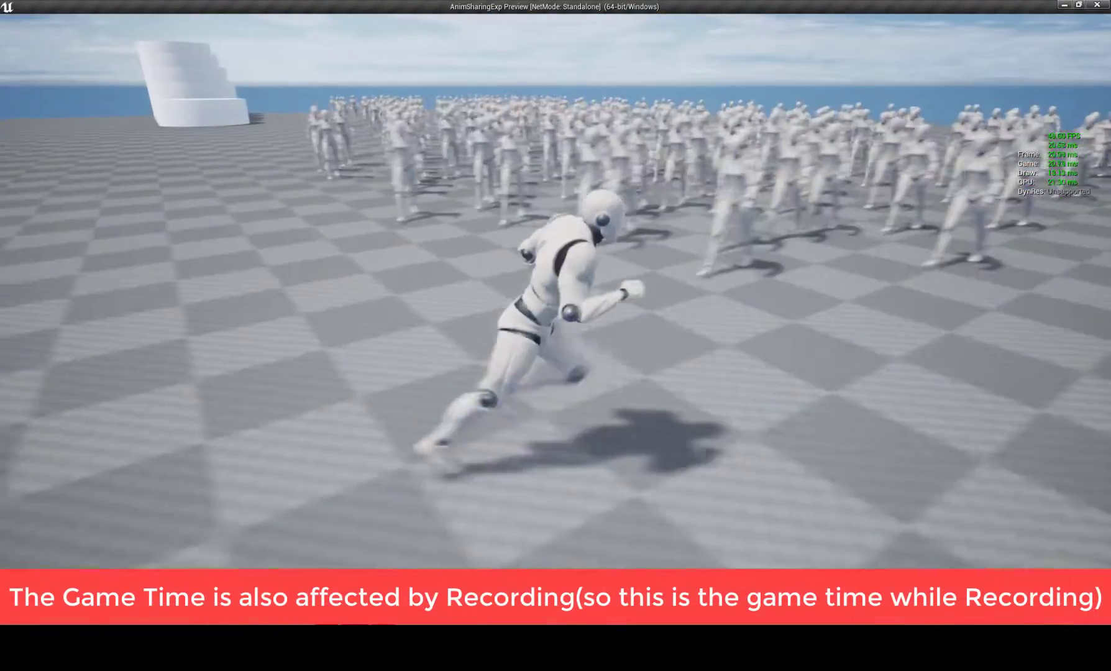
key(s)
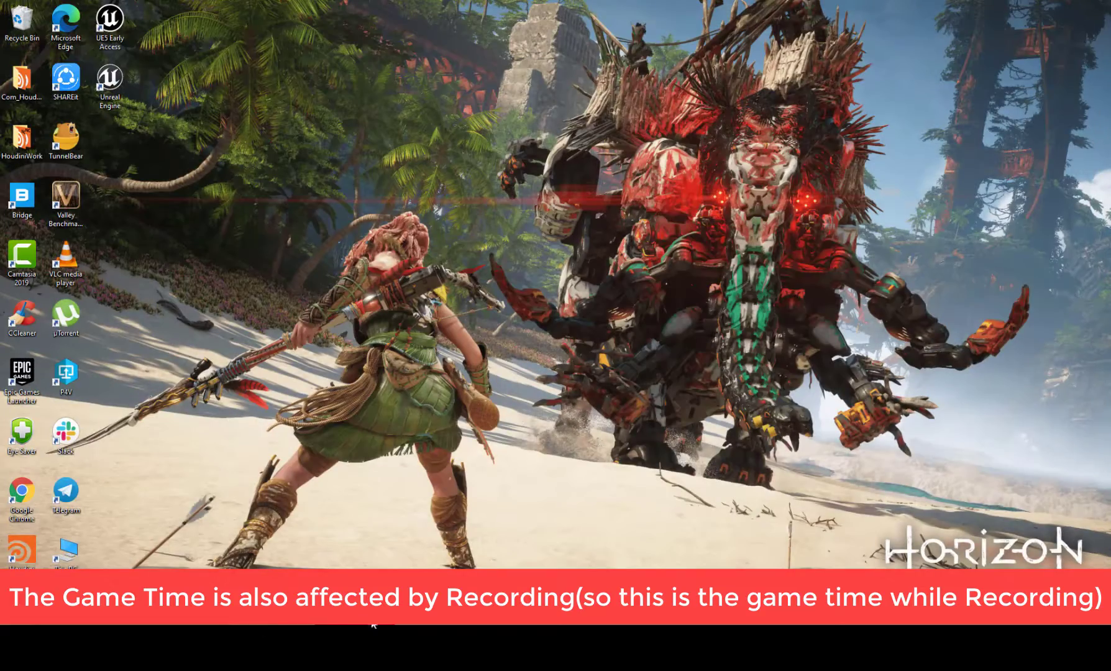
mouse_move(354, 614)
click(289, 578)
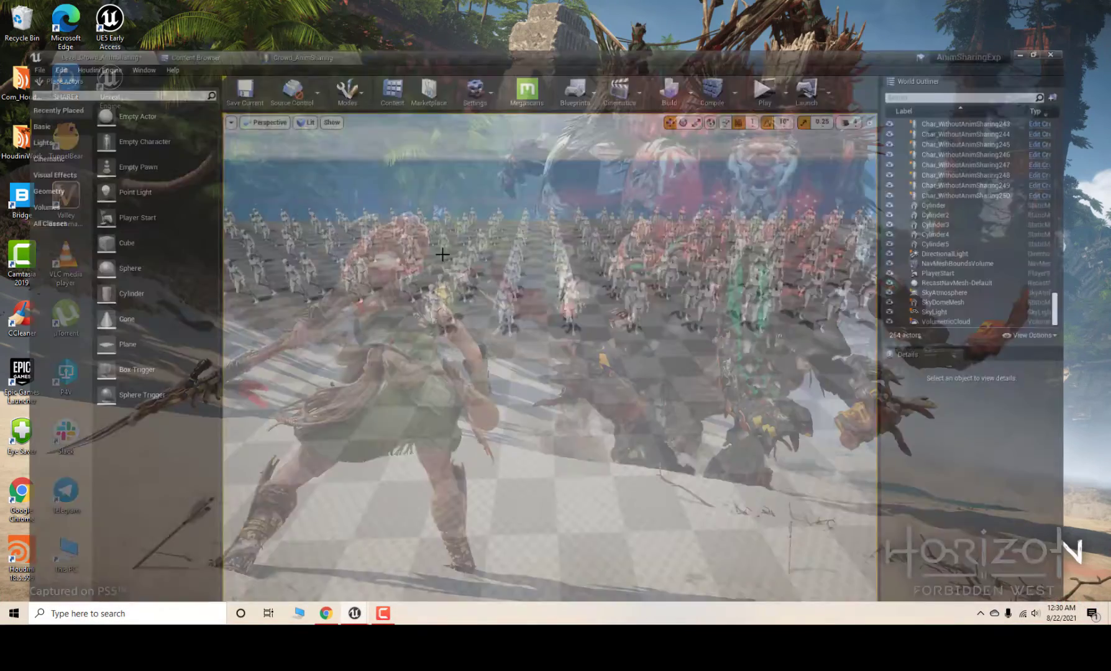
Step: Connect Event BeginPlay to the Create Animation Sharing Manager node in Crowd_AnimSharing's Event Graph and compile the blueprint
click(292, 6)
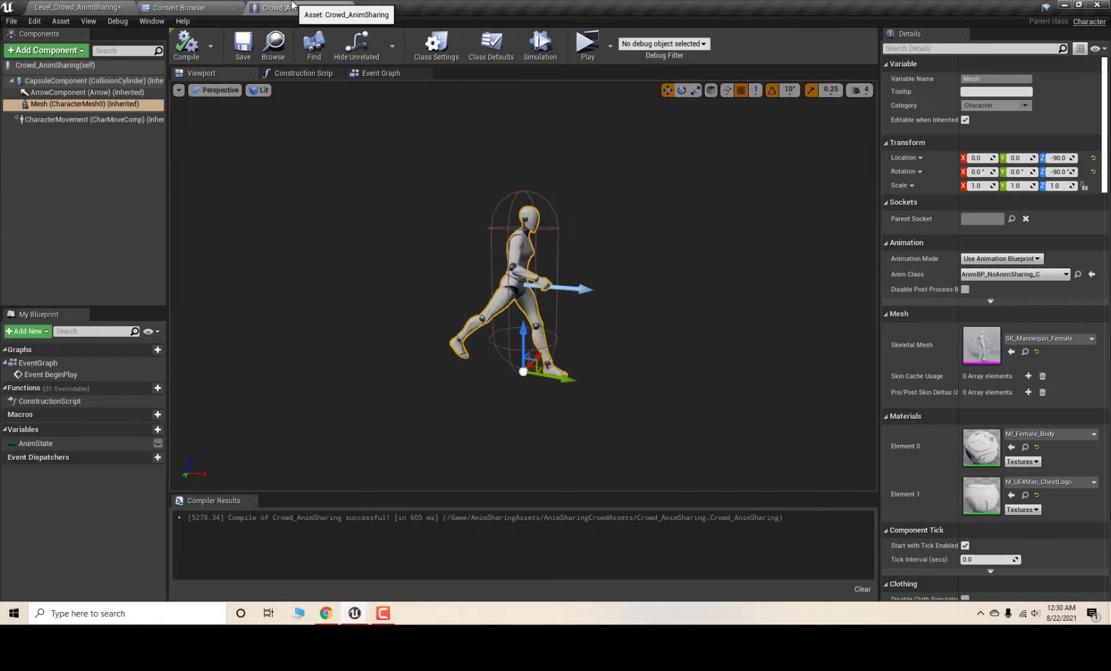
click(381, 73)
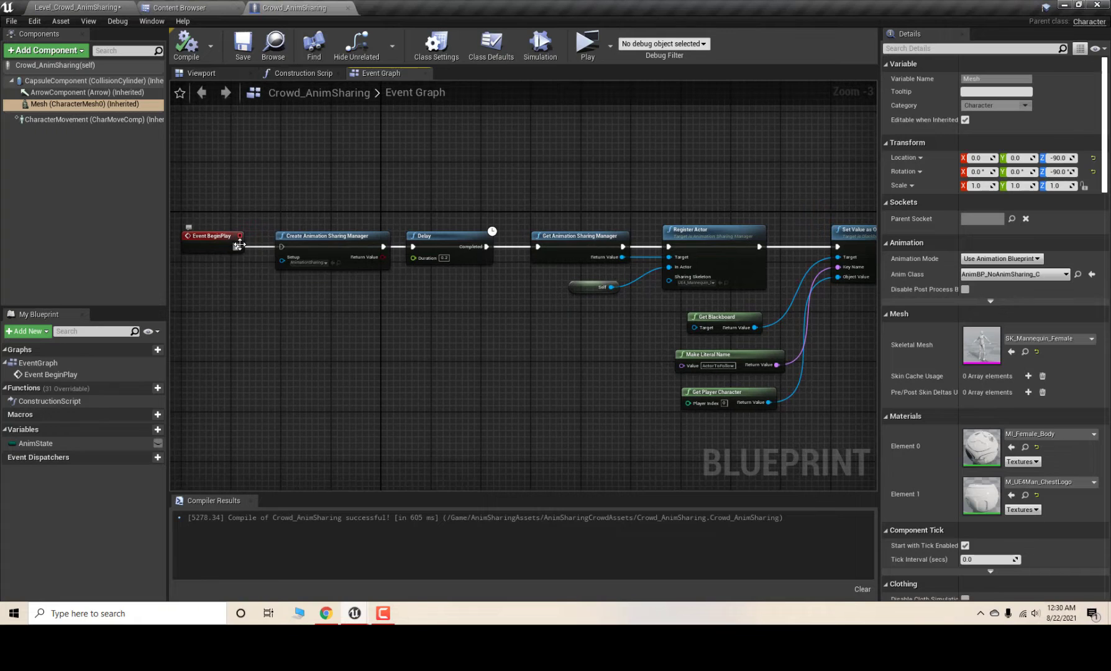
scroll(454, 216, down, 4)
scroll(494, 209, up, 4)
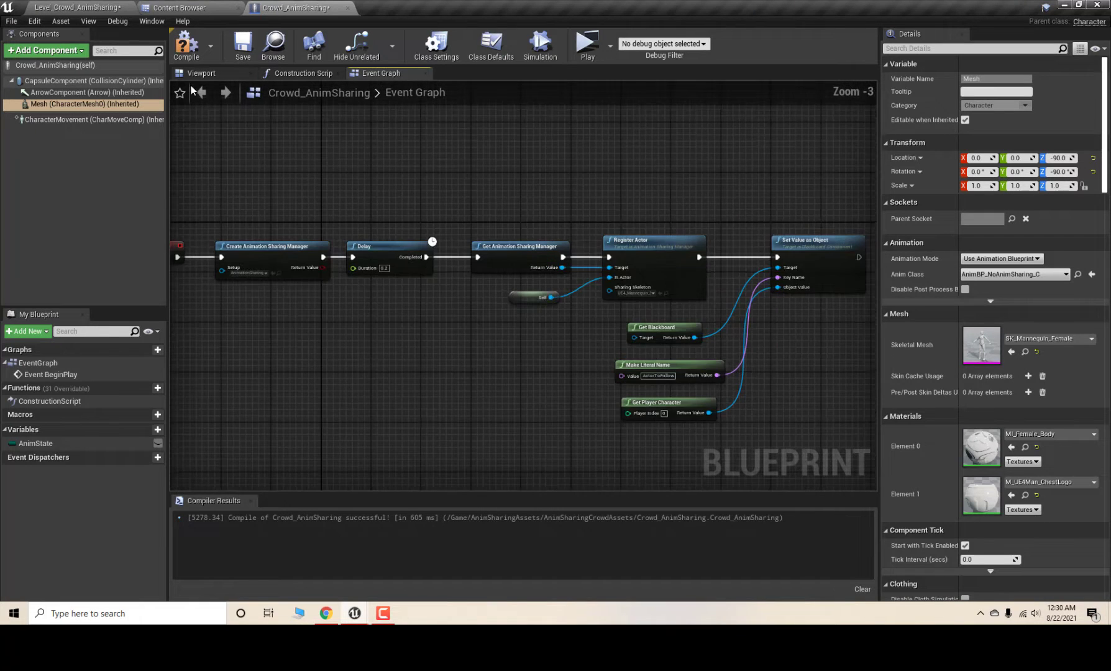
key(F7)
Step: Clear the Anim Class of Crowd_AnimSharing's character mesh, compile the blueprint and save it
click(228, 72)
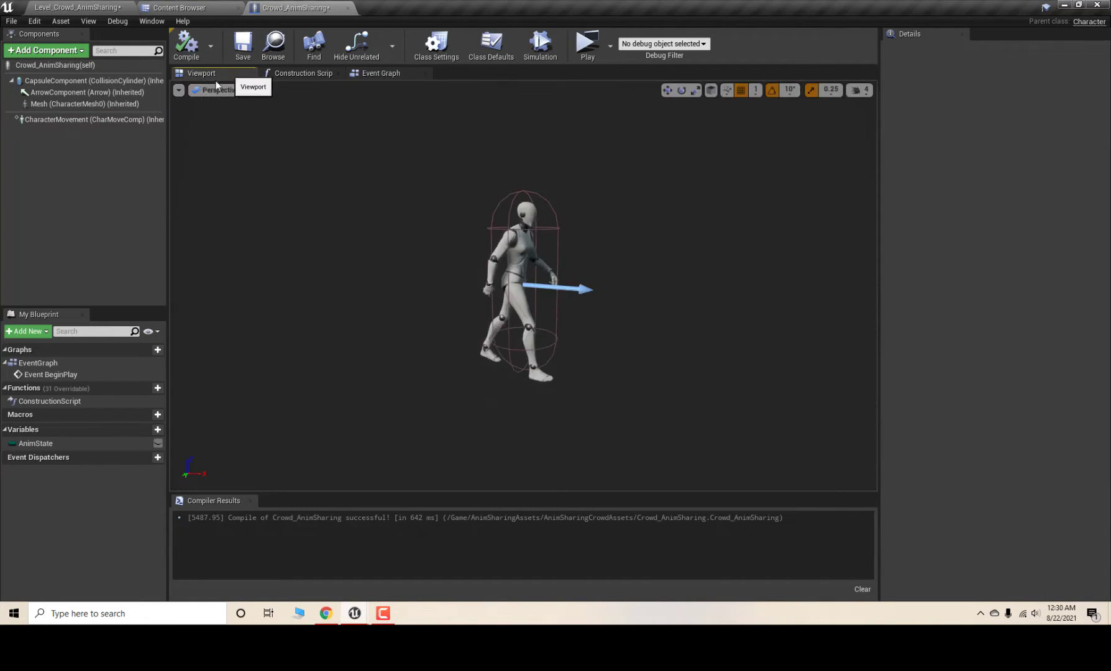
click(114, 104)
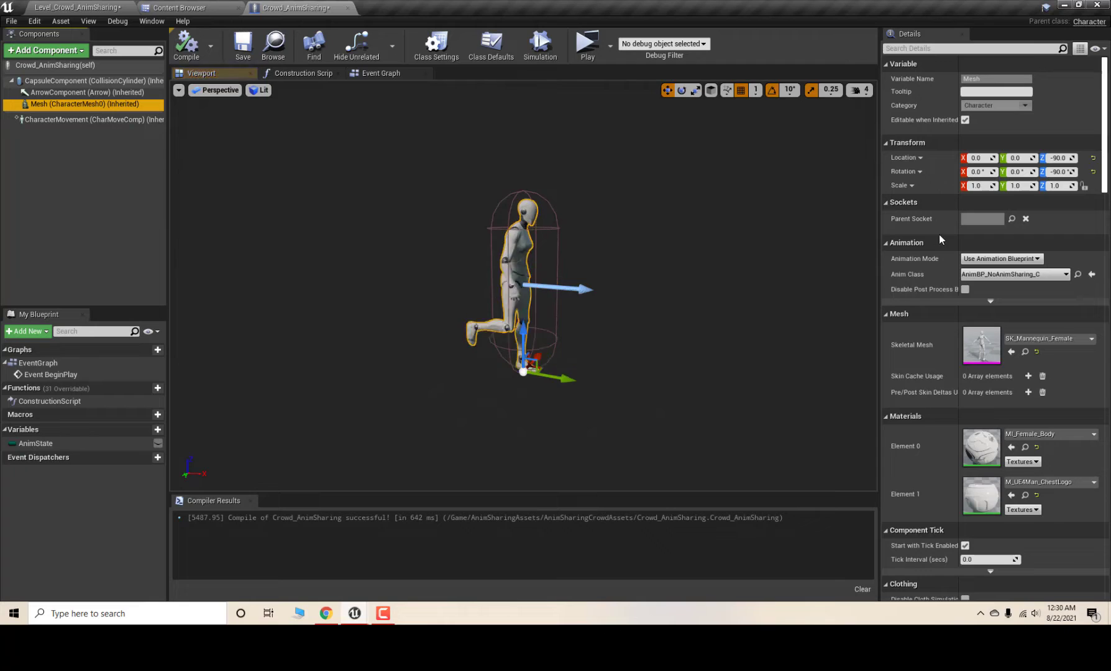
click(1033, 276)
click(995, 302)
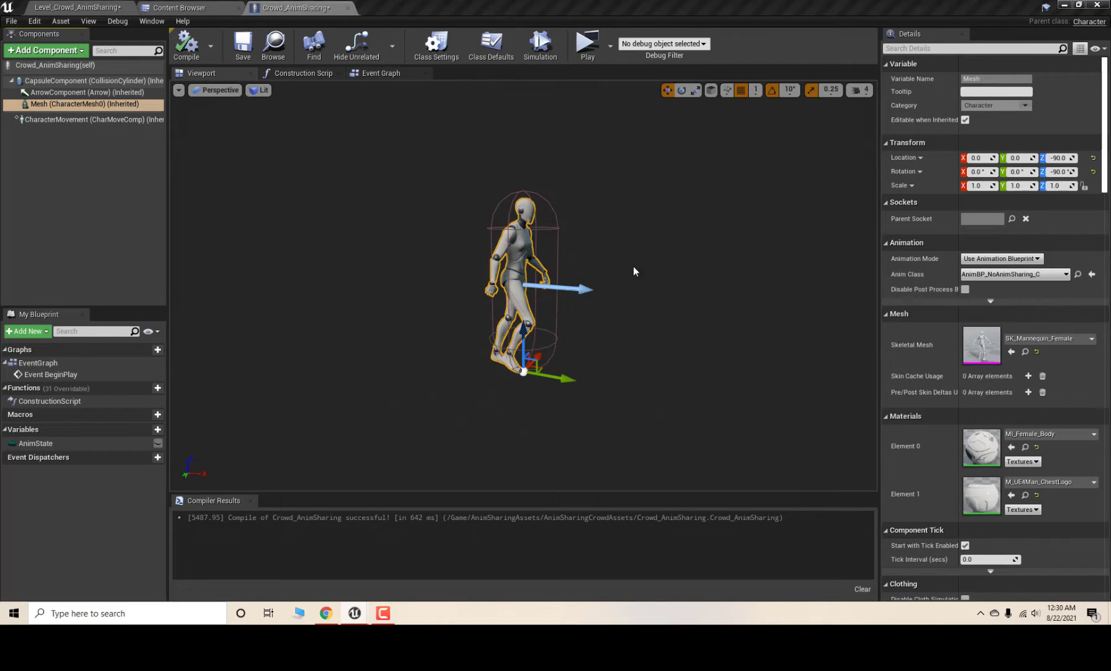
click(184, 49)
click(242, 45)
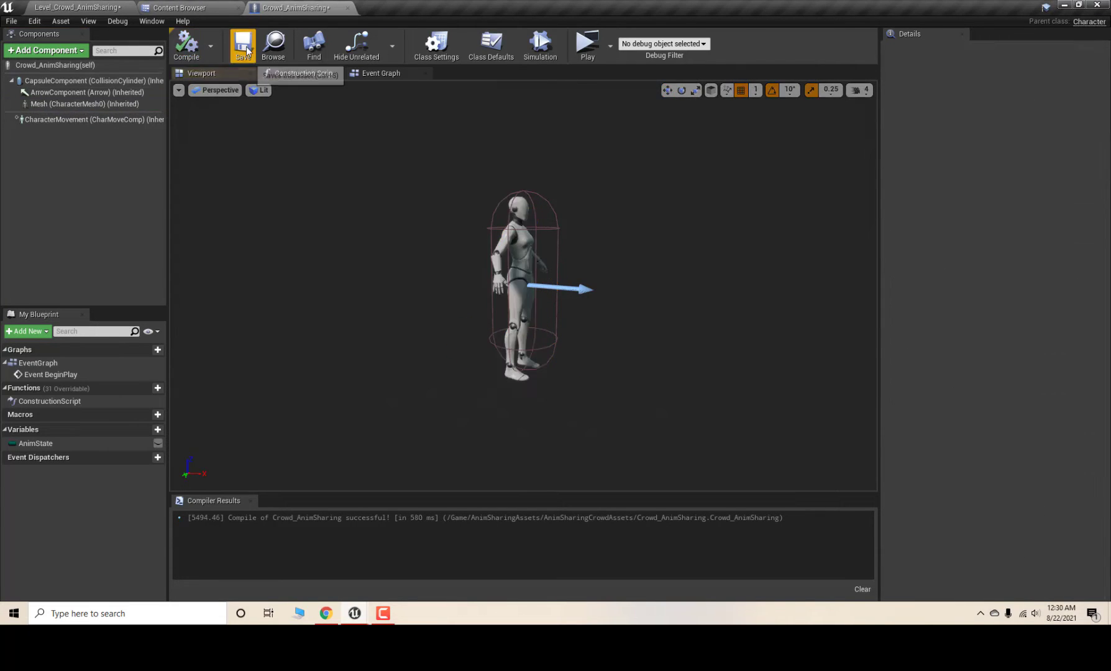
Step: Play the level again in a maximized preview window and run the player to check frame times with animation sharing
click(73, 7)
right_drag(674, 209, 647, 211)
drag(622, 174, 713, 150)
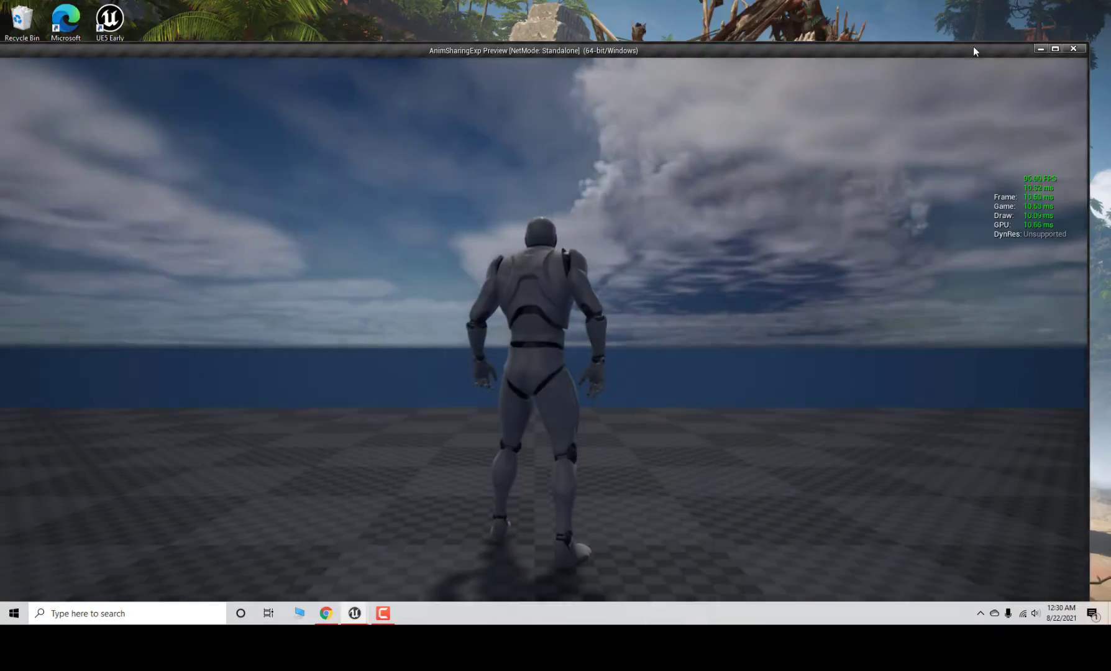
double_click(974, 49)
click(921, 158)
key(d)
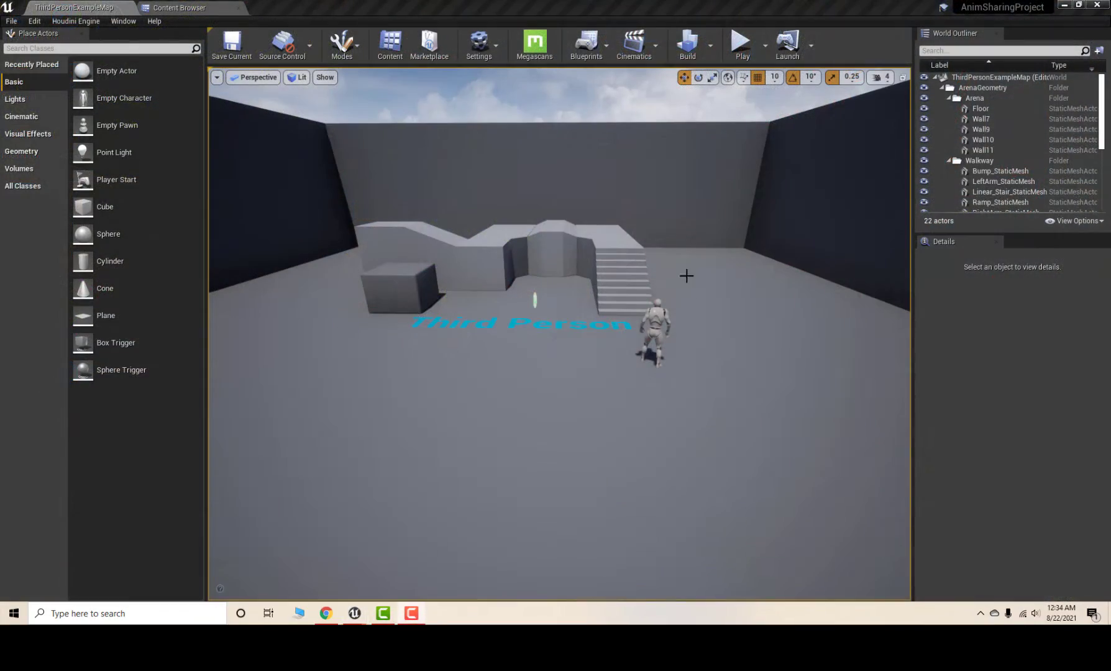
right_drag(686, 227, 833, 230)
key(w)
right_drag(359, 137, 396, 153)
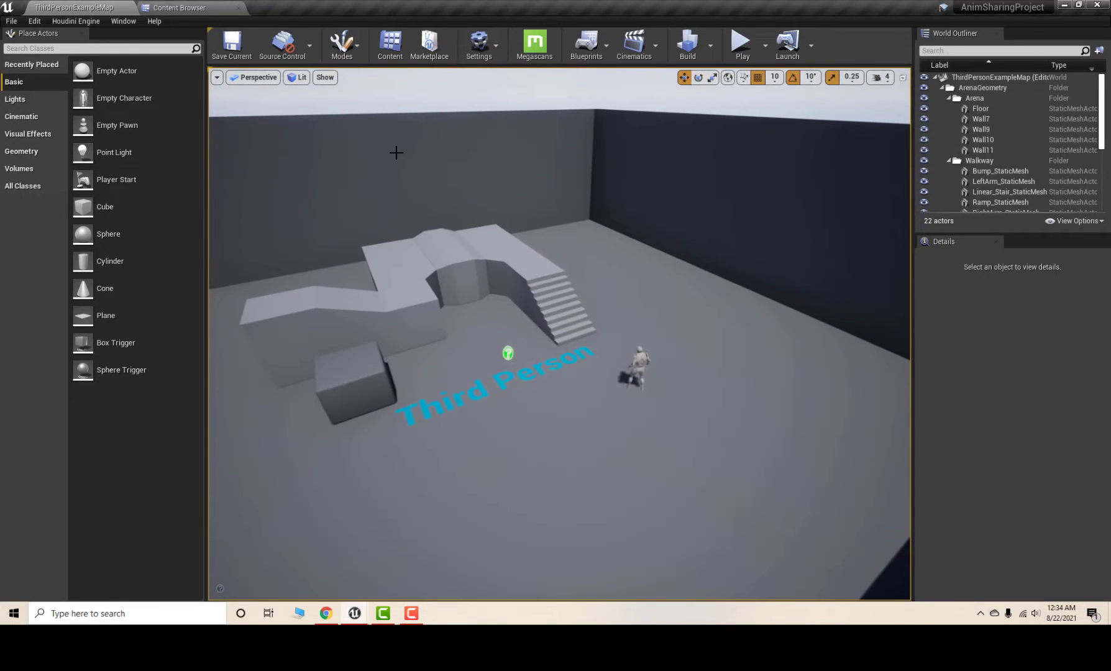
Step: Create a folder named AnimSharingAssets inside the project's Content folder
click(209, 3)
right_click(43, 61)
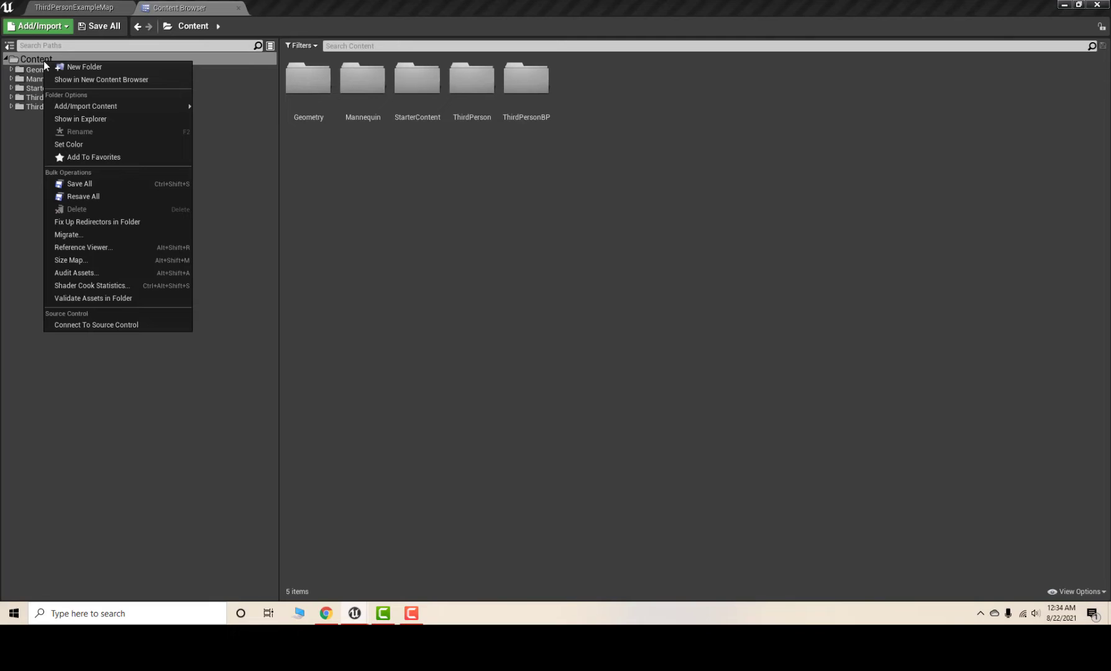
click(105, 67)
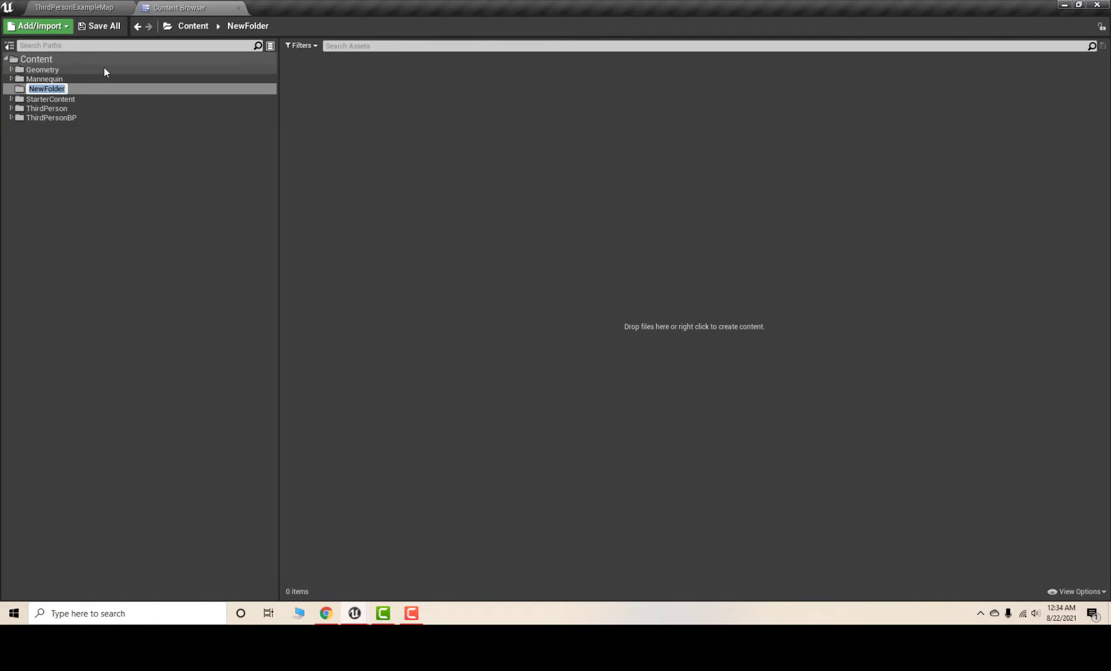
text(AnimSharingAssets)
key(Return)
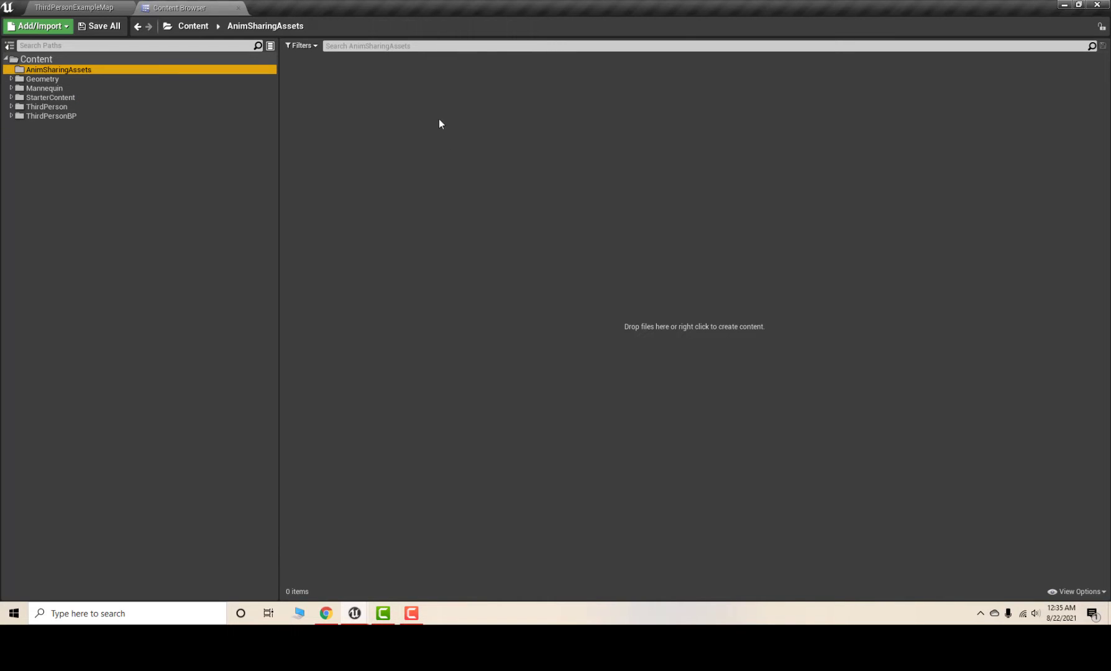
right_click(418, 130)
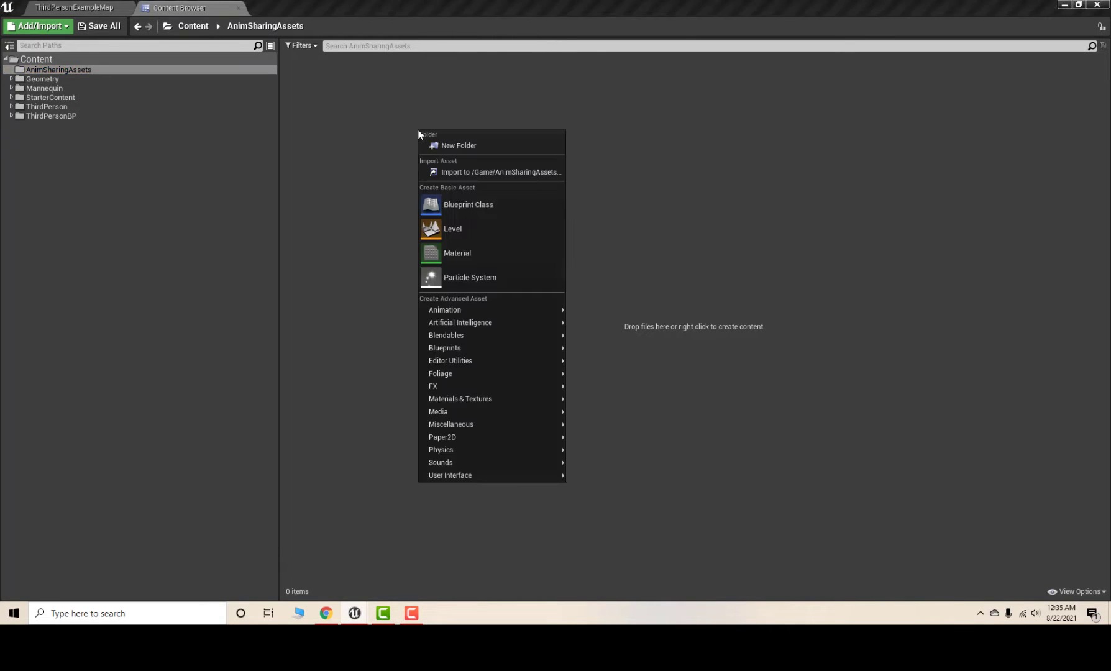
mouse_move(502, 333)
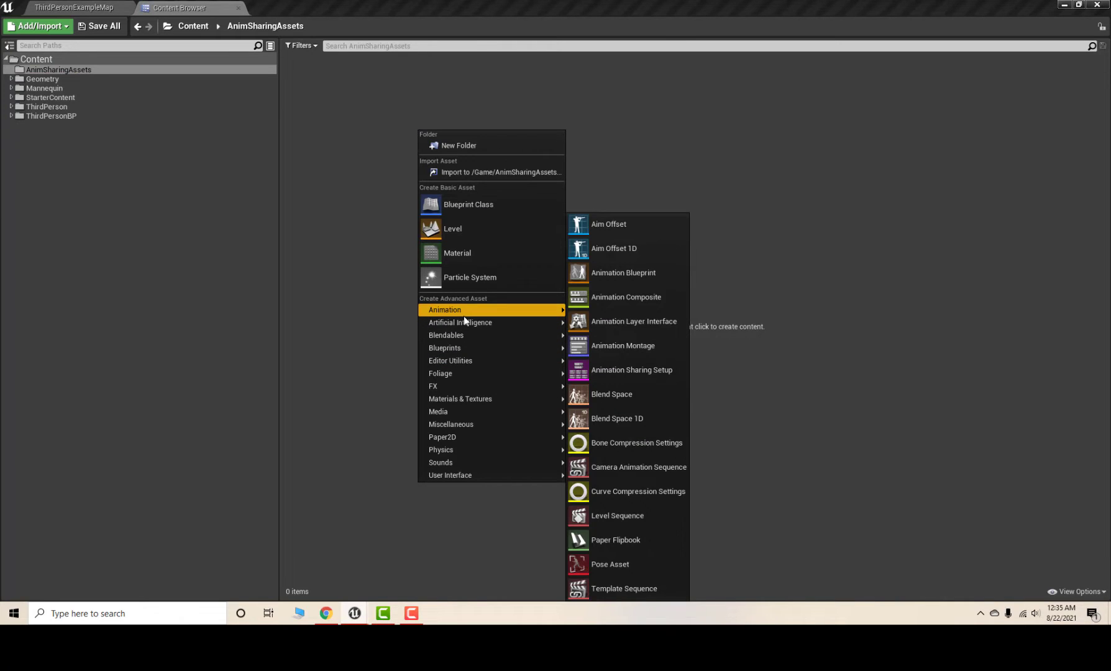
click(621, 170)
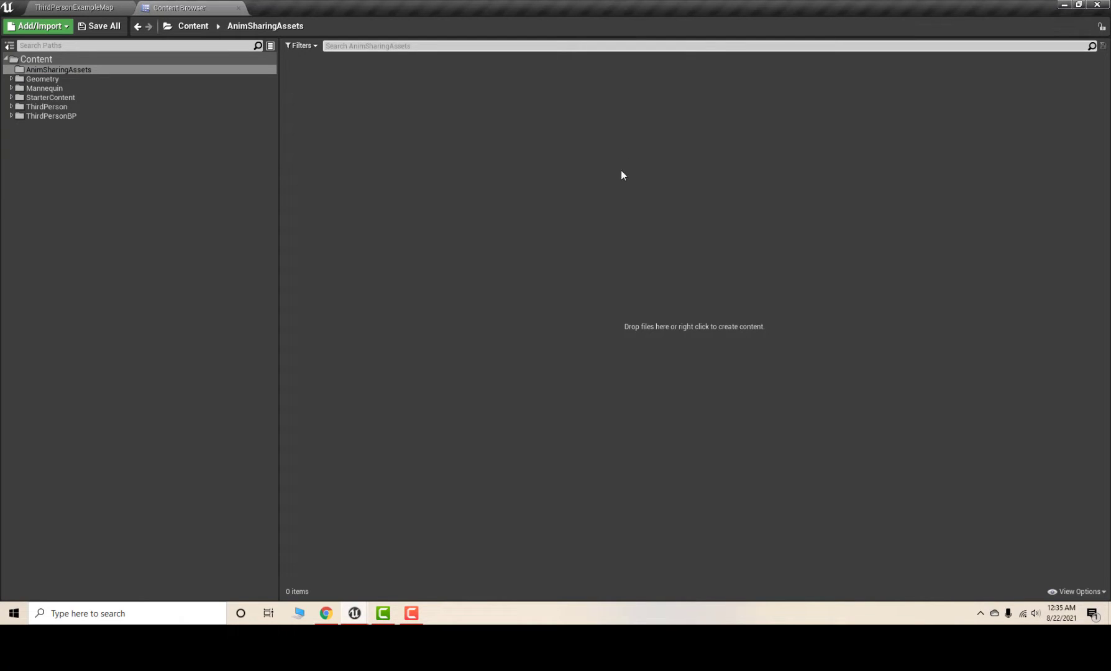
Step: Search the project's plugins for "anim shar", check whether Animation Sharing is enabled, and close the plugin browser
click(87, 5)
click(35, 22)
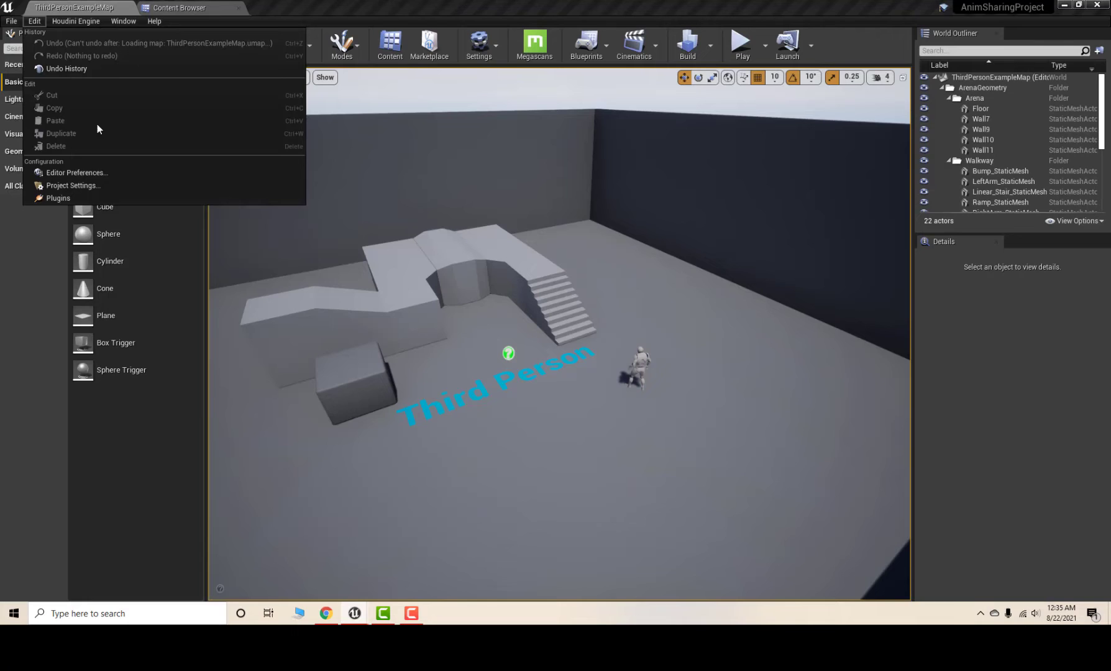
click(81, 199)
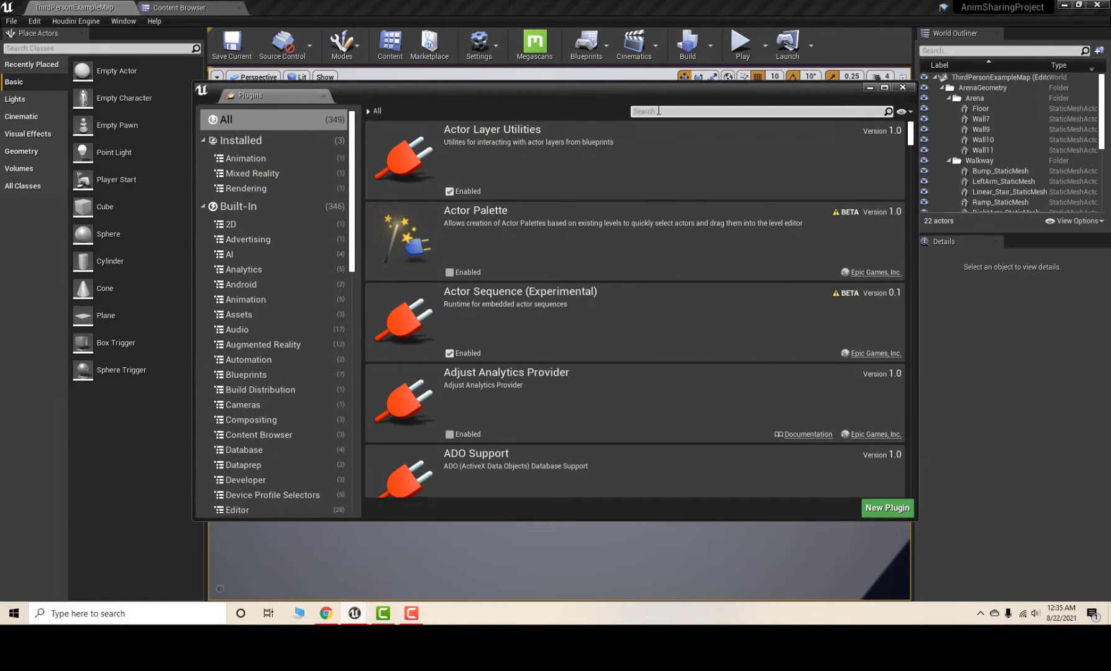
text(animsh)
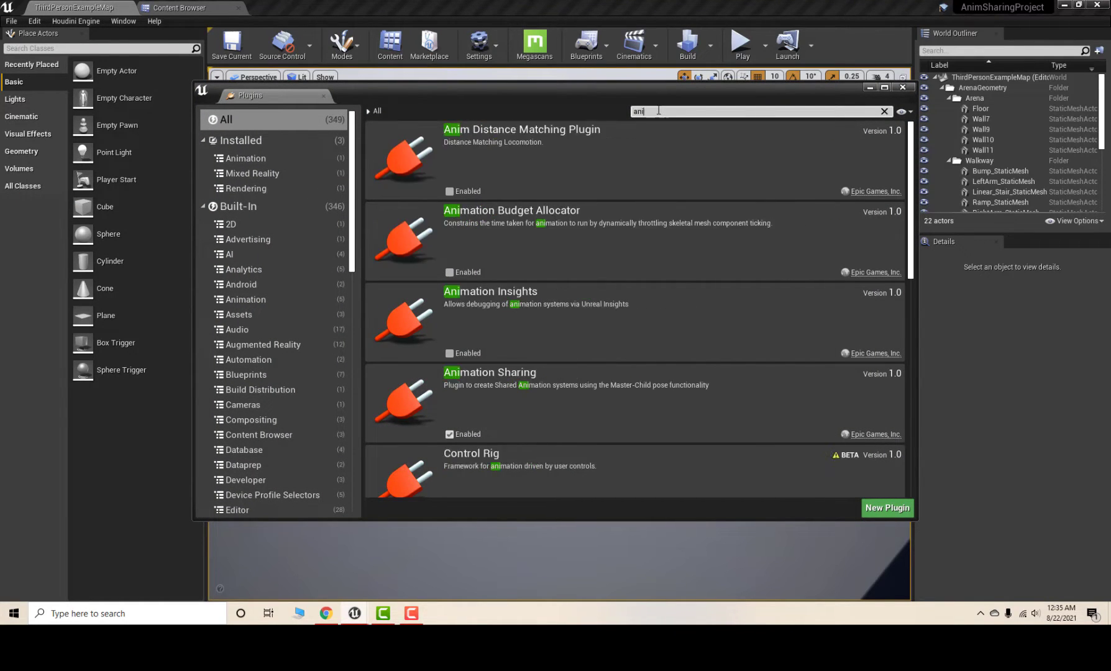
key(BackSpace)
text(s)
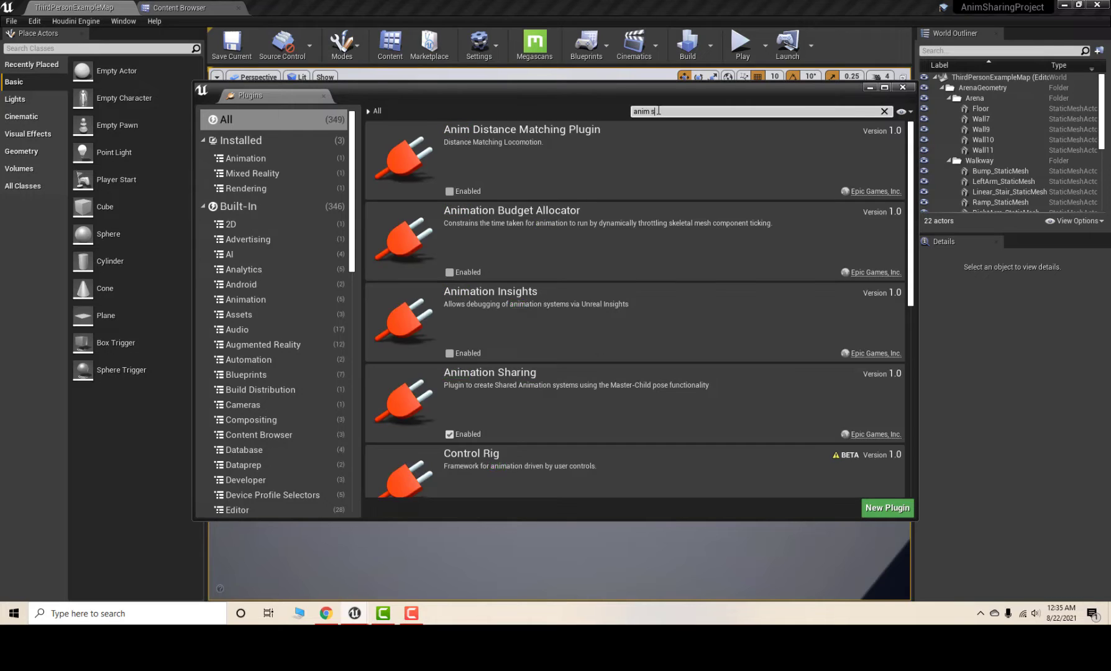
text(har)
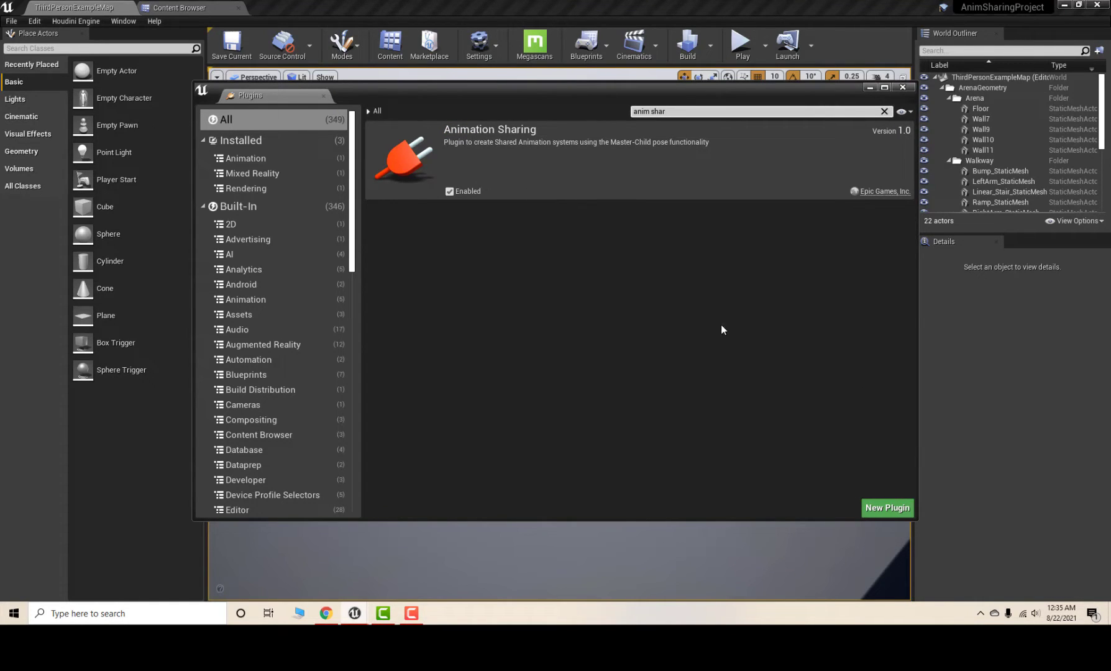
click(903, 89)
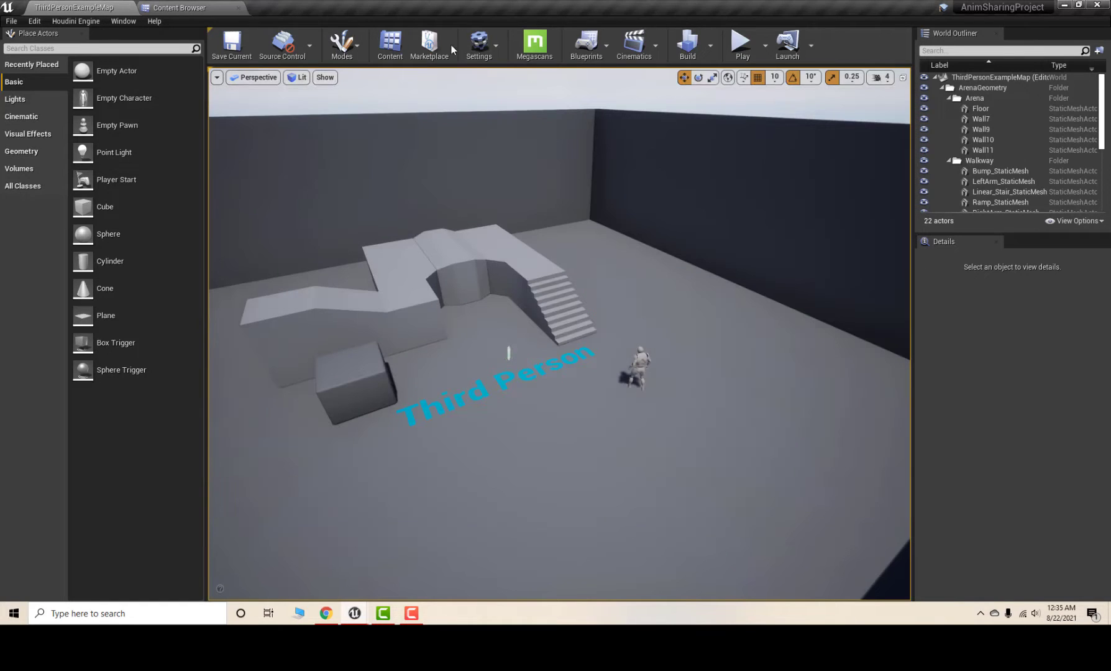
Step: Create an Animation Sharing Setup asset with its default name in the AnimSharingAssets folder and save it
click(204, 7)
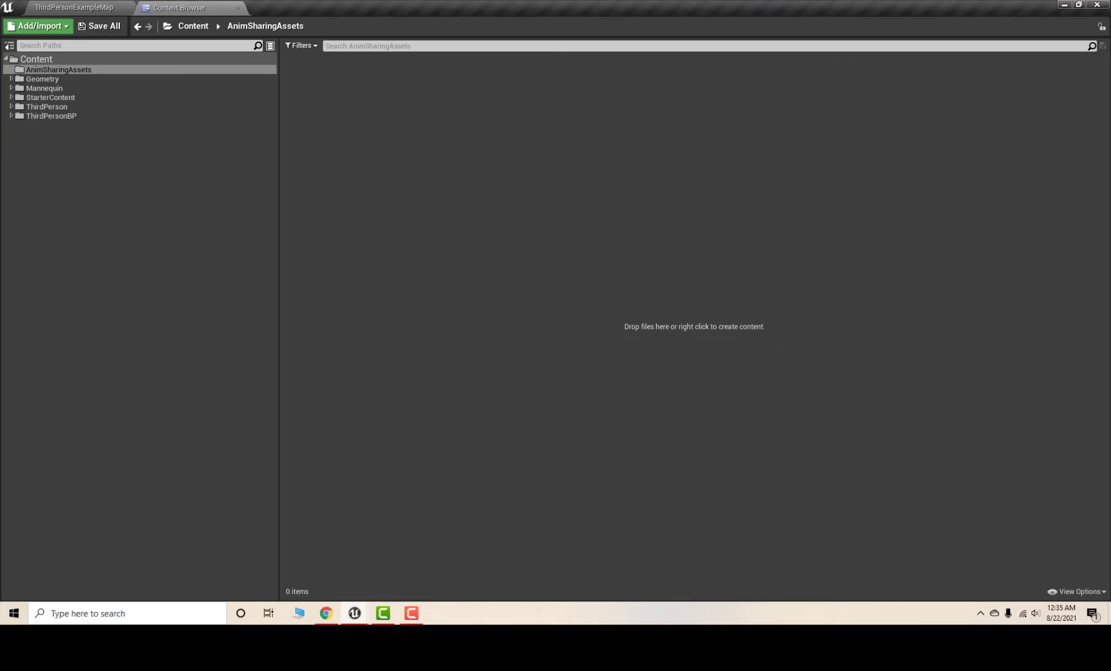
right_click(354, 120)
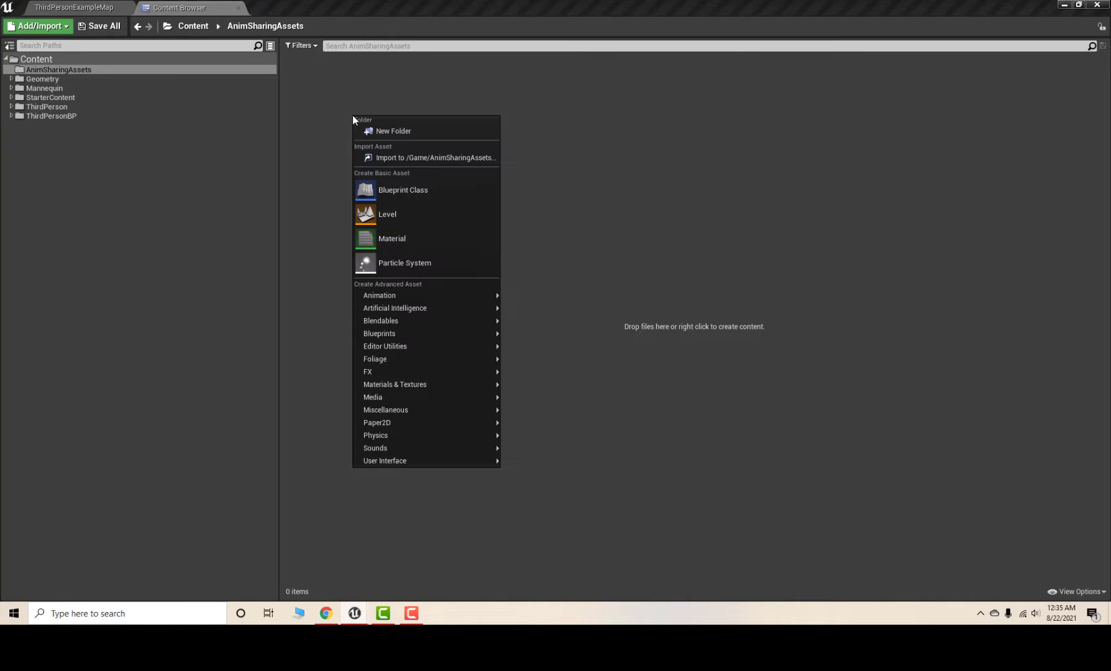
mouse_move(454, 297)
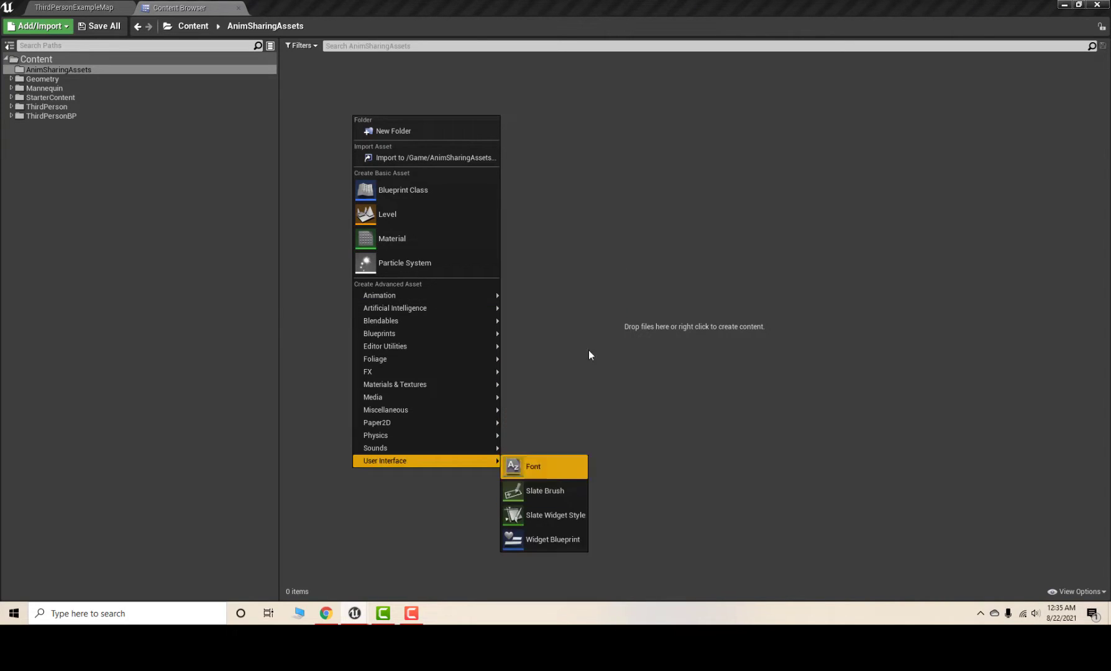
click(572, 378)
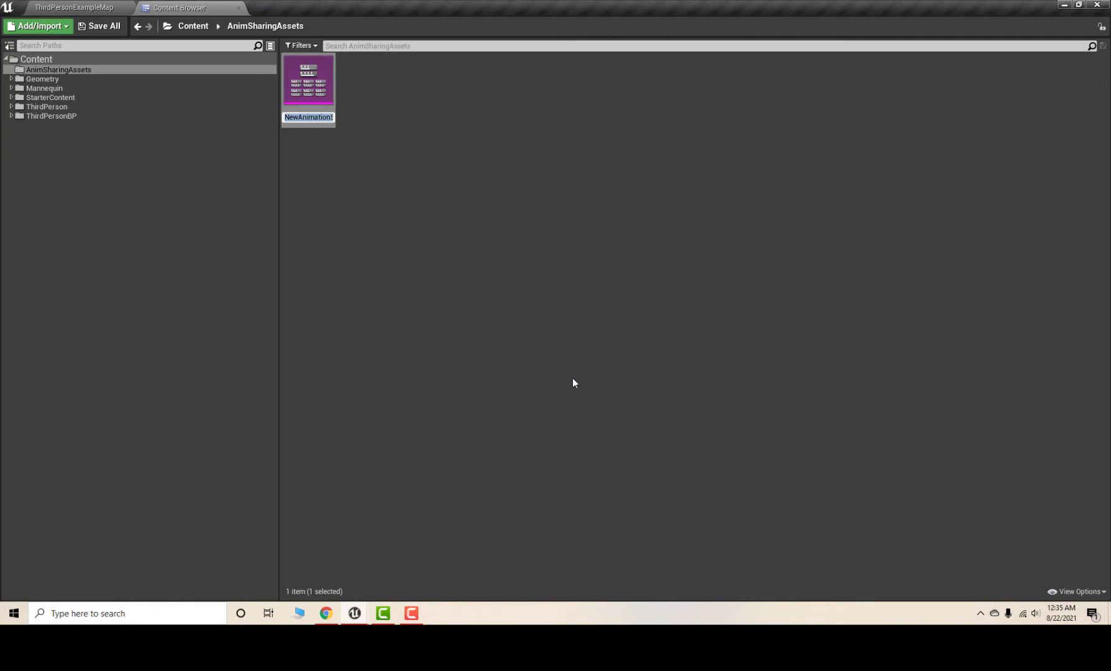
key(Return)
click(112, 28)
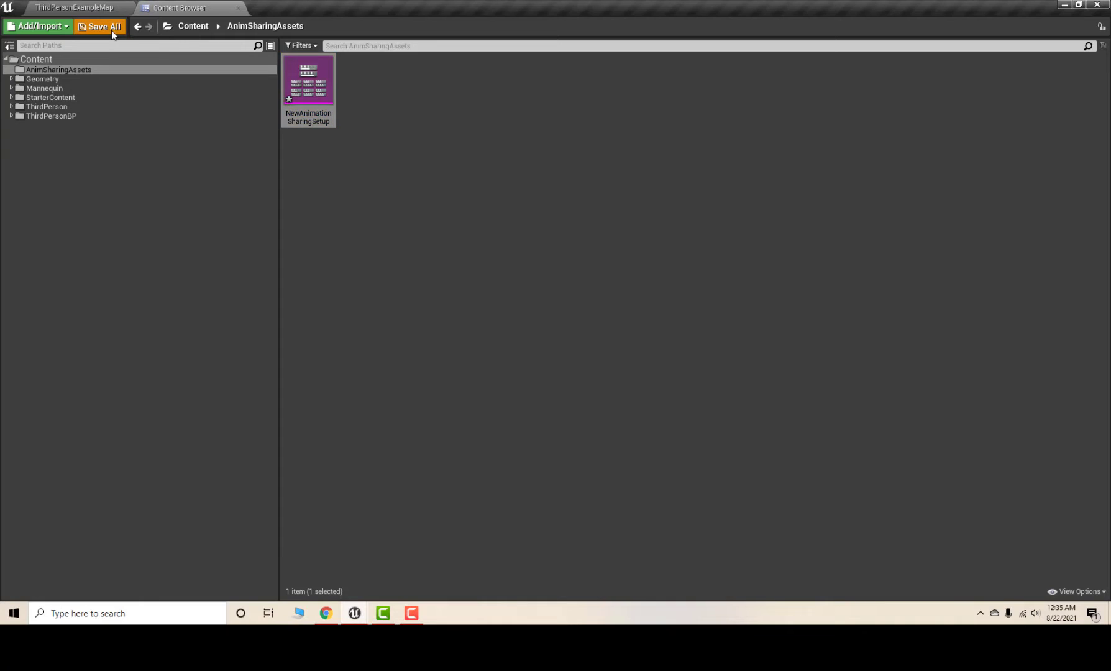
click(659, 412)
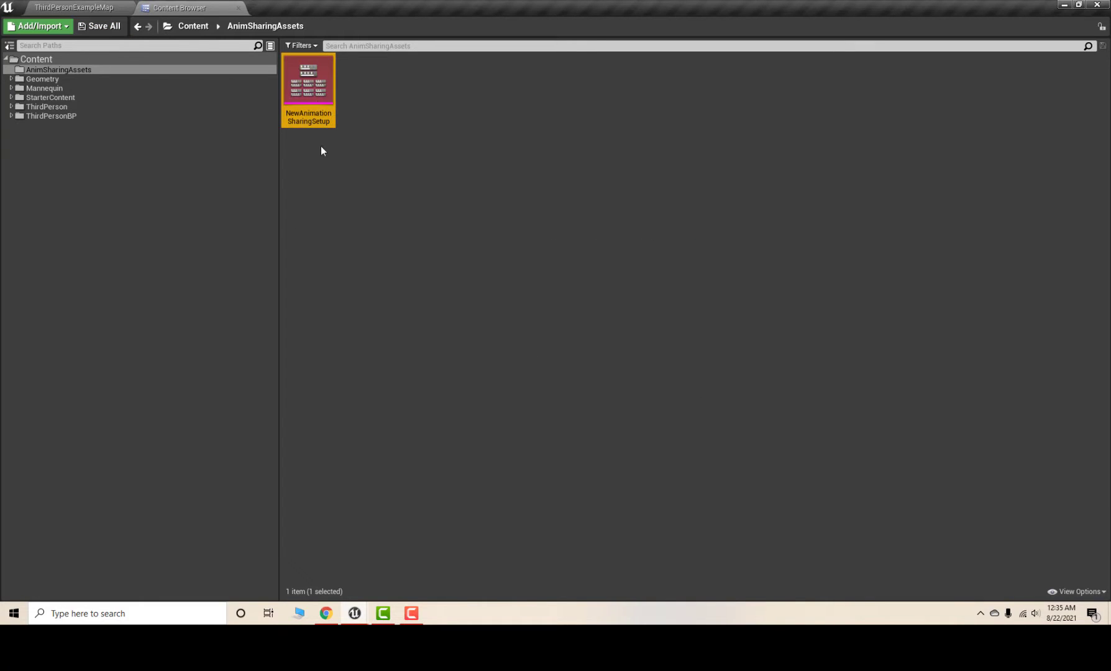
Step: Open the animation sharing setup asset and add one skeleton setup that uses UE4_Mannequin_Skeleton as its skeleton
double_click(322, 100)
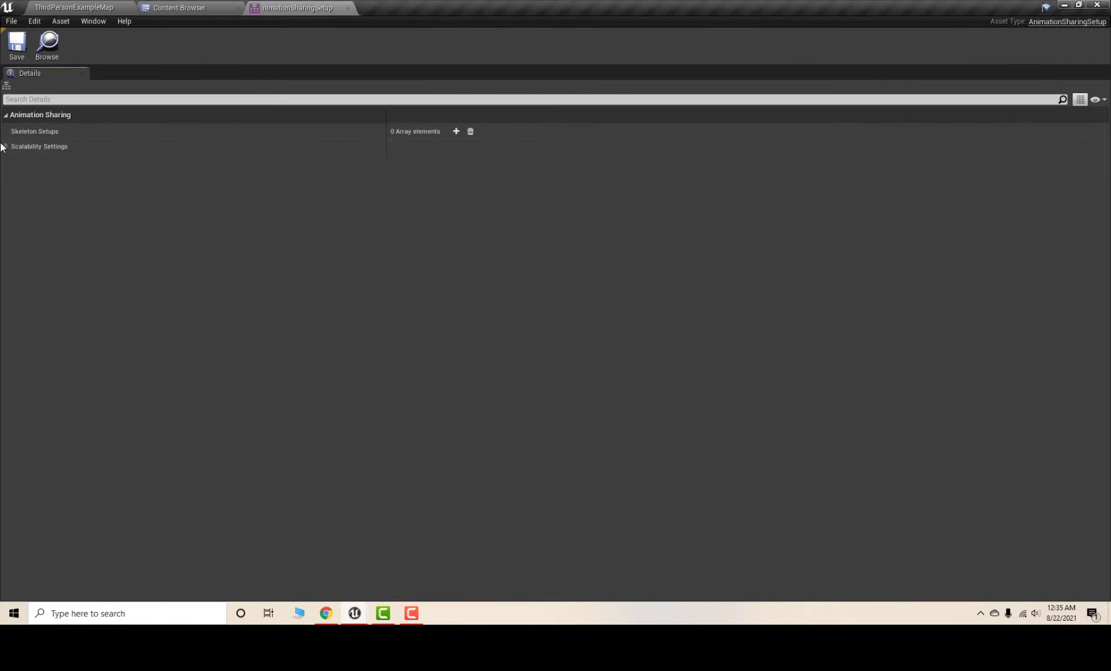
click(6, 148)
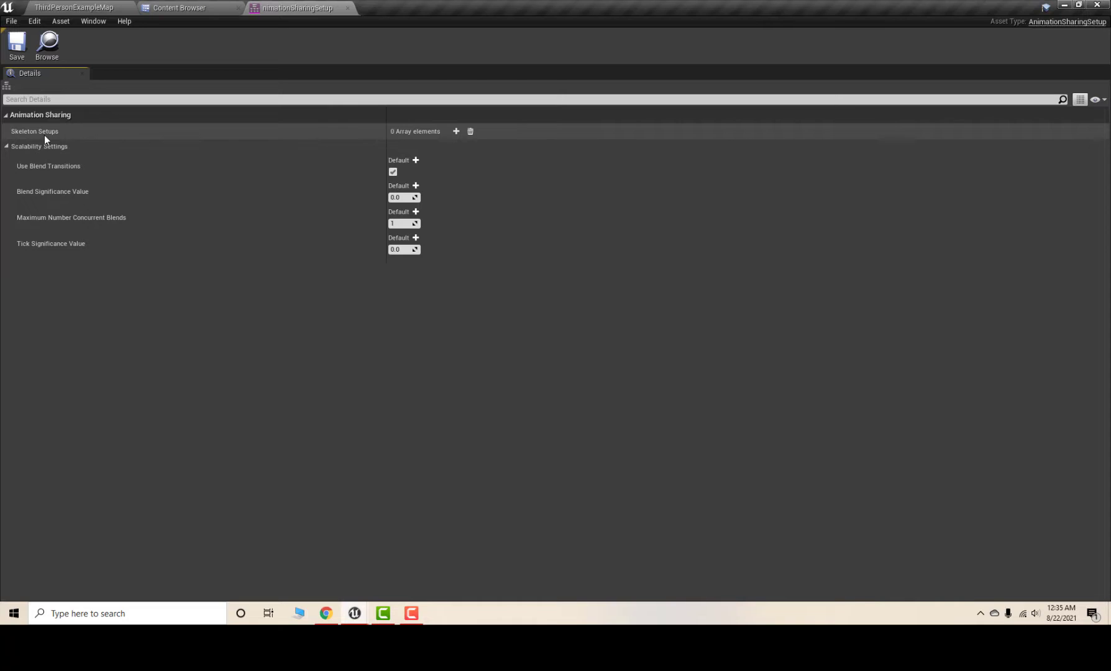
click(458, 133)
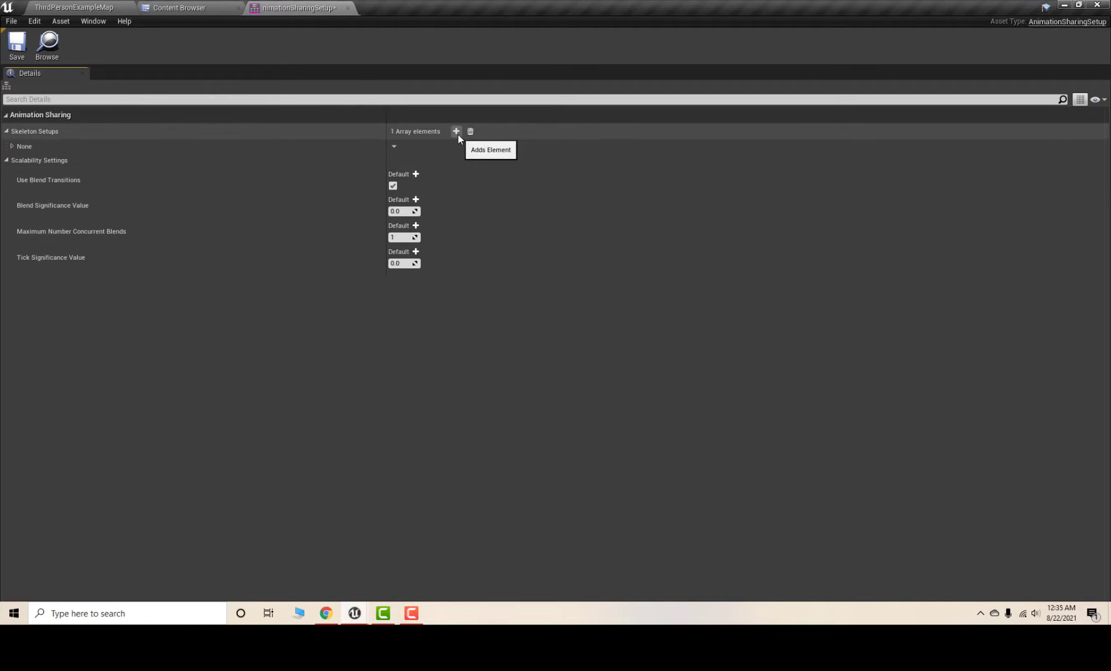
click(13, 146)
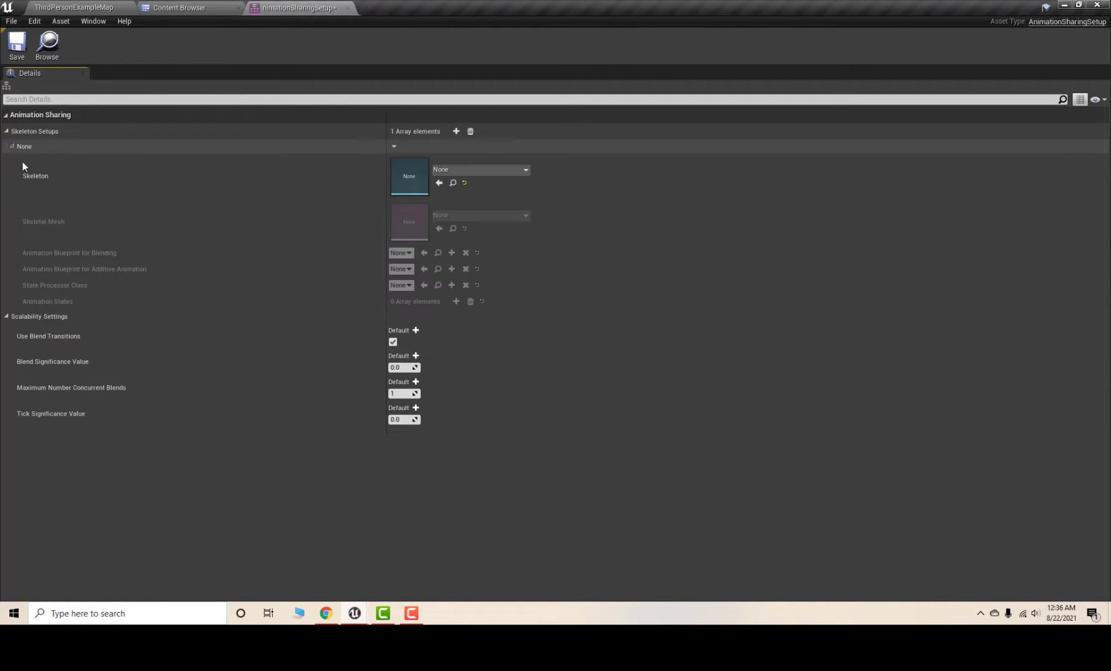
click(444, 170)
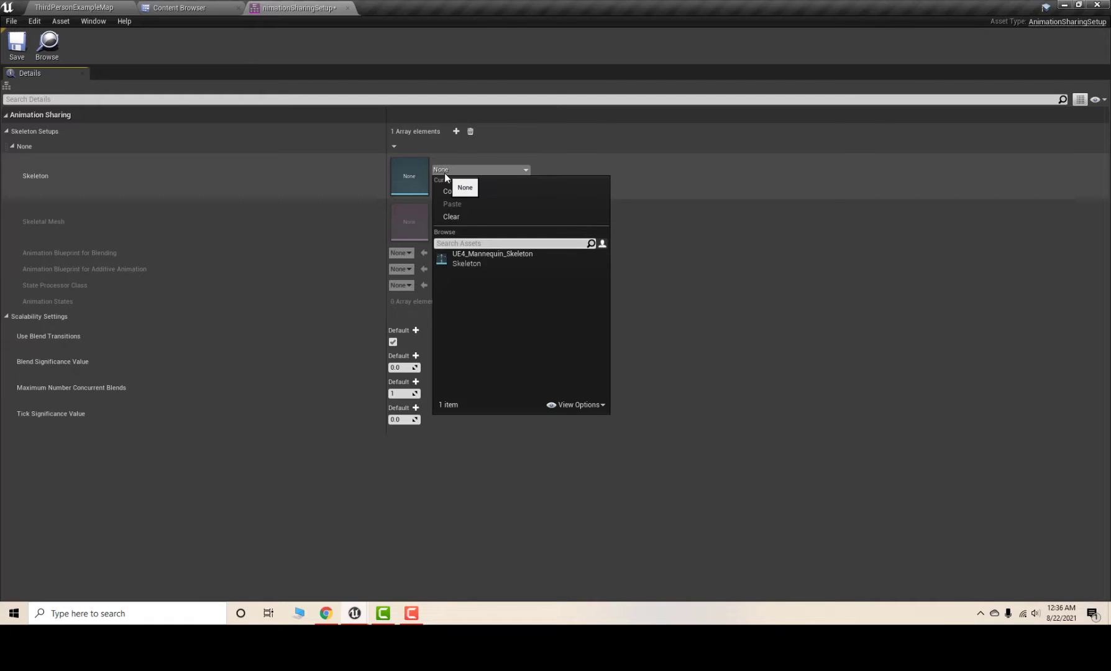
click(570, 405)
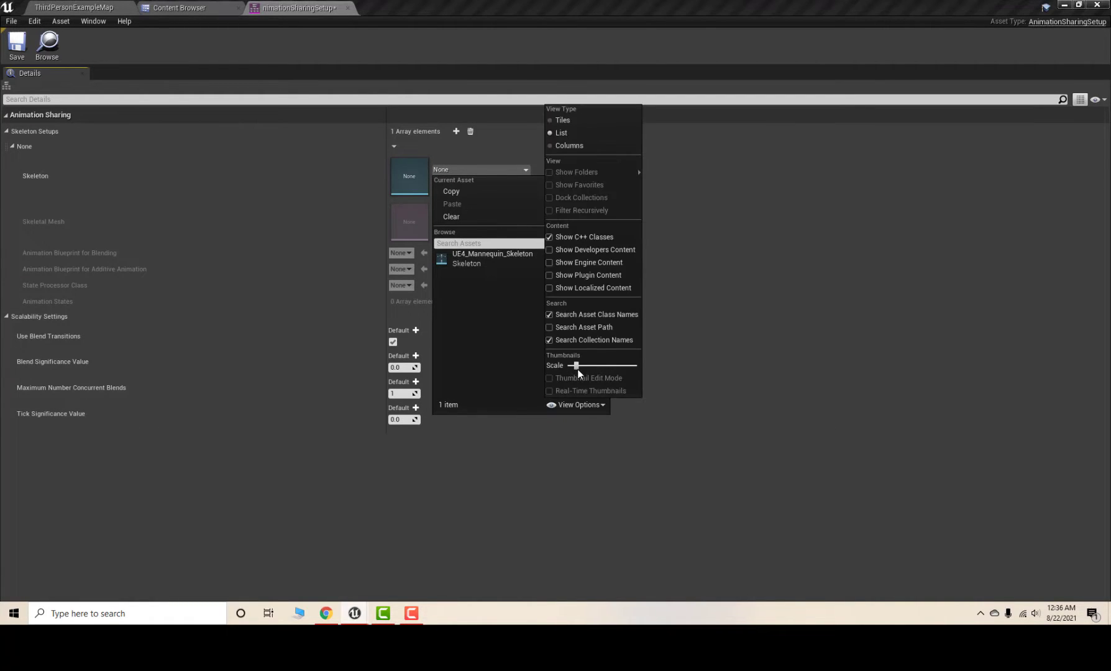
drag(577, 366, 599, 368)
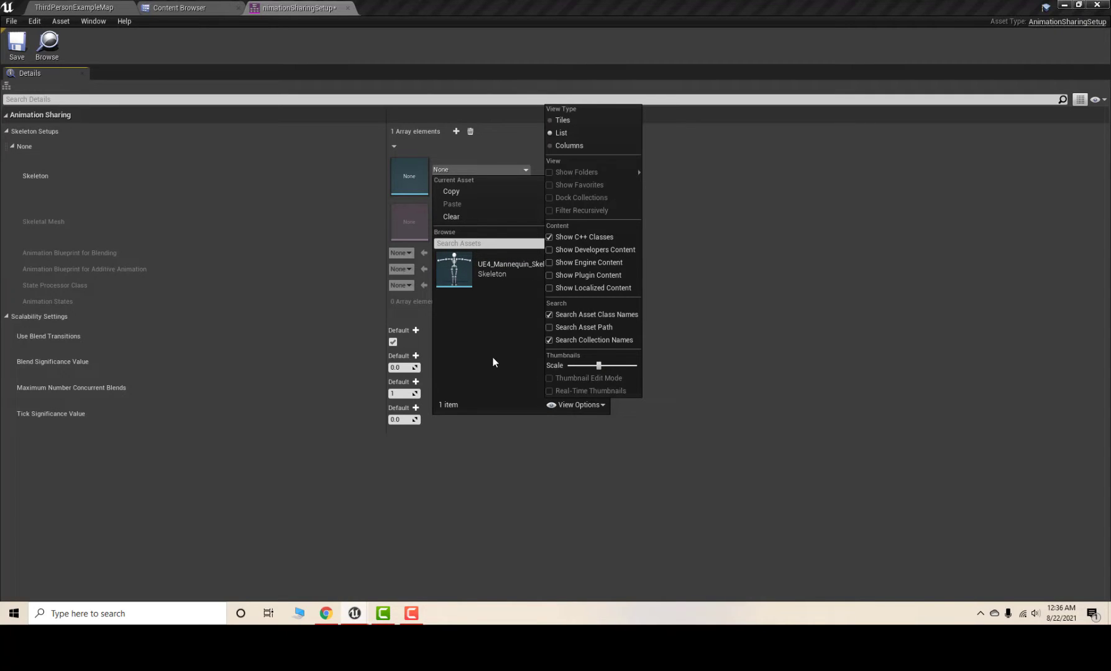
click(501, 270)
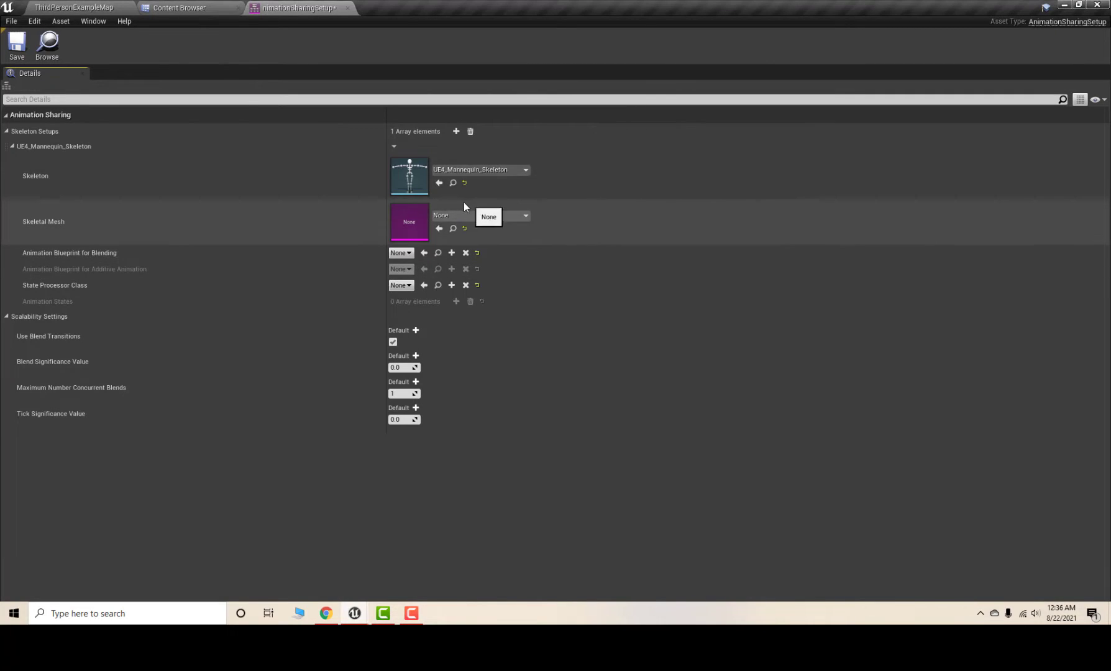
Step: Take a look at the assigned skeleton asset and set the skeleton setup's skeletal mesh to SK_Mannequin_Female
double_click(410, 176)
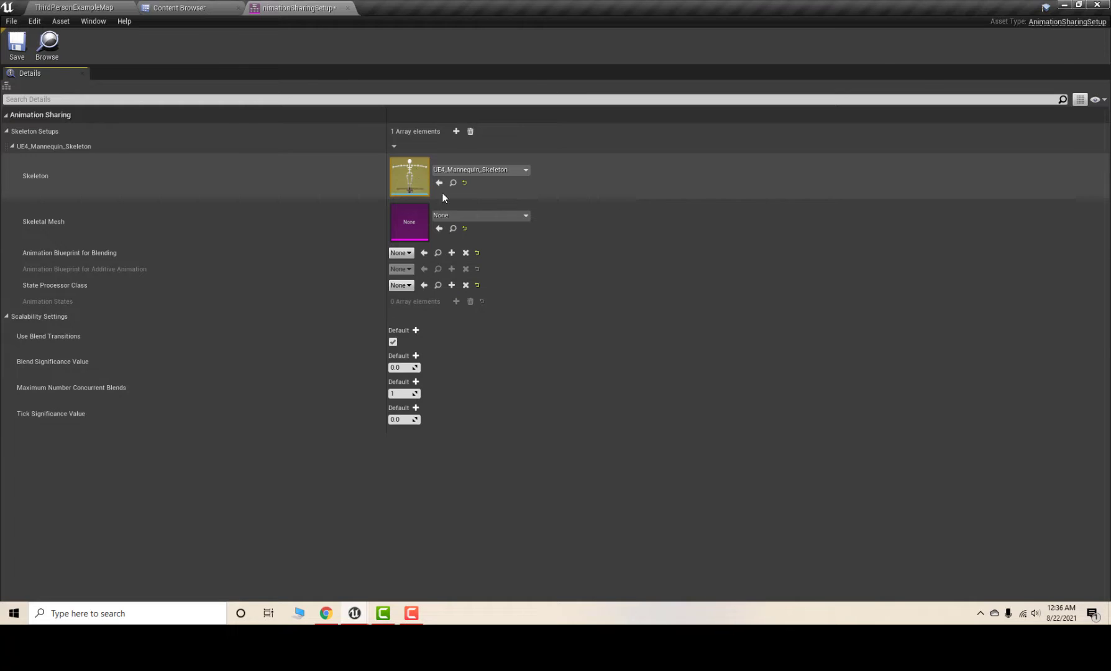
click(458, 8)
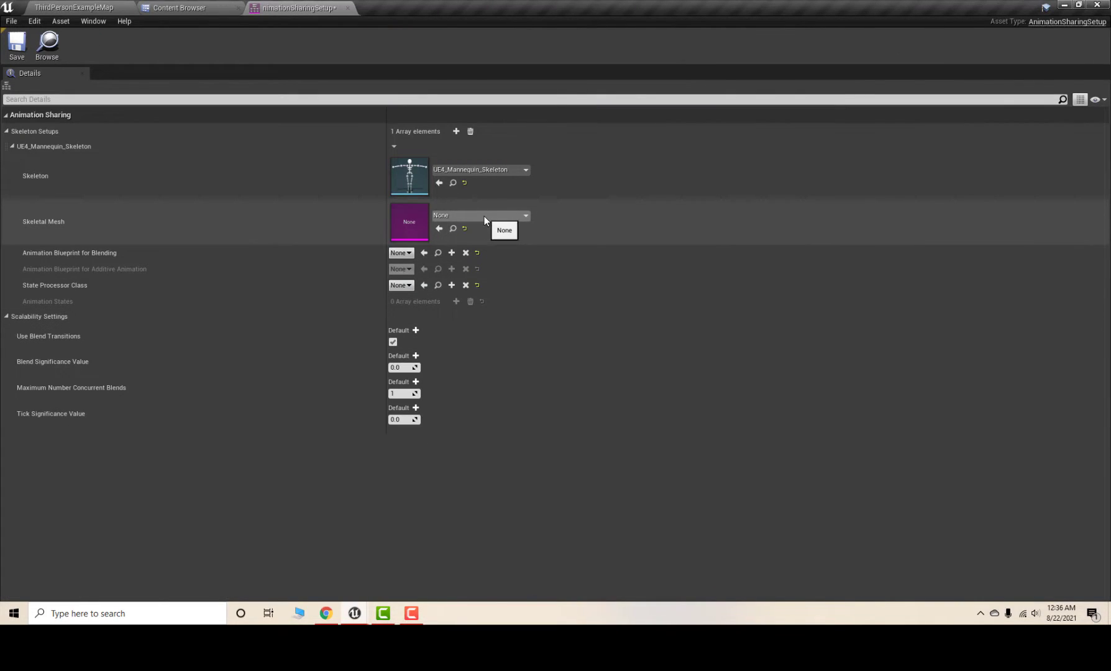
click(484, 215)
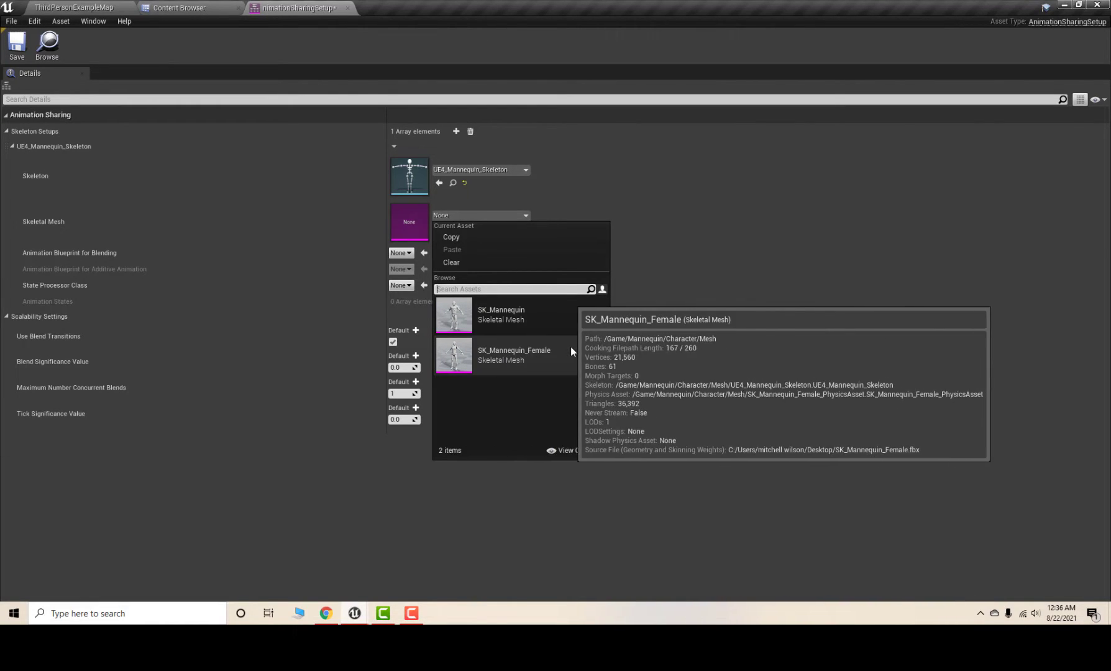
click(549, 366)
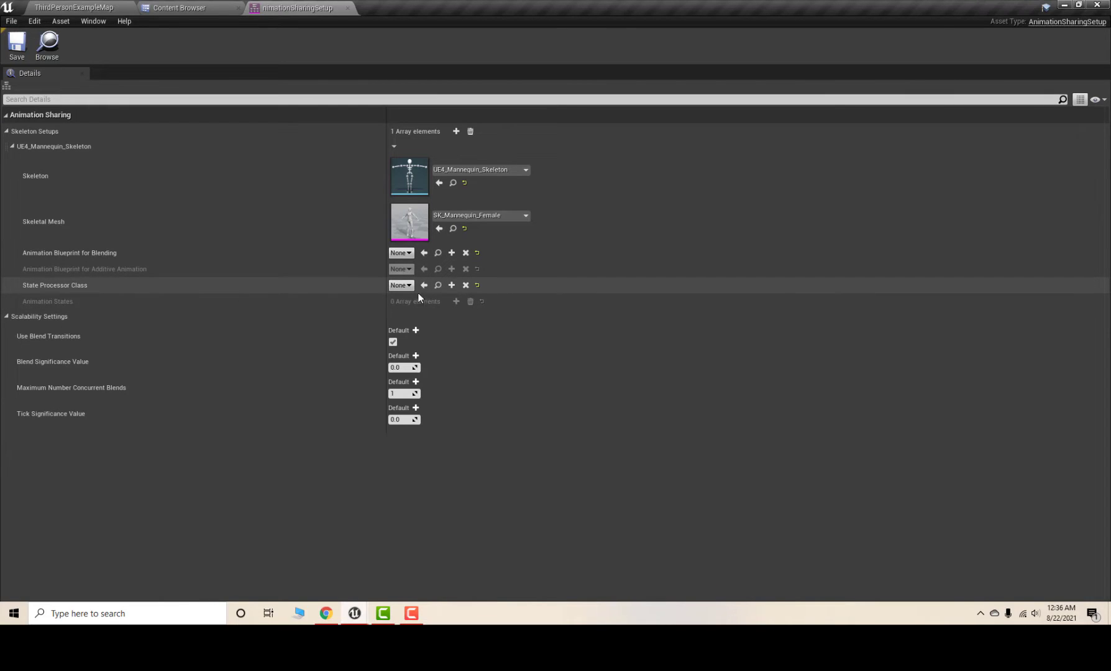
Step: Create a blueprint named AnimationSharingStateProcessor in the AnimSharingAssets folder for the skeleton setup's State Processor Class
click(390, 286)
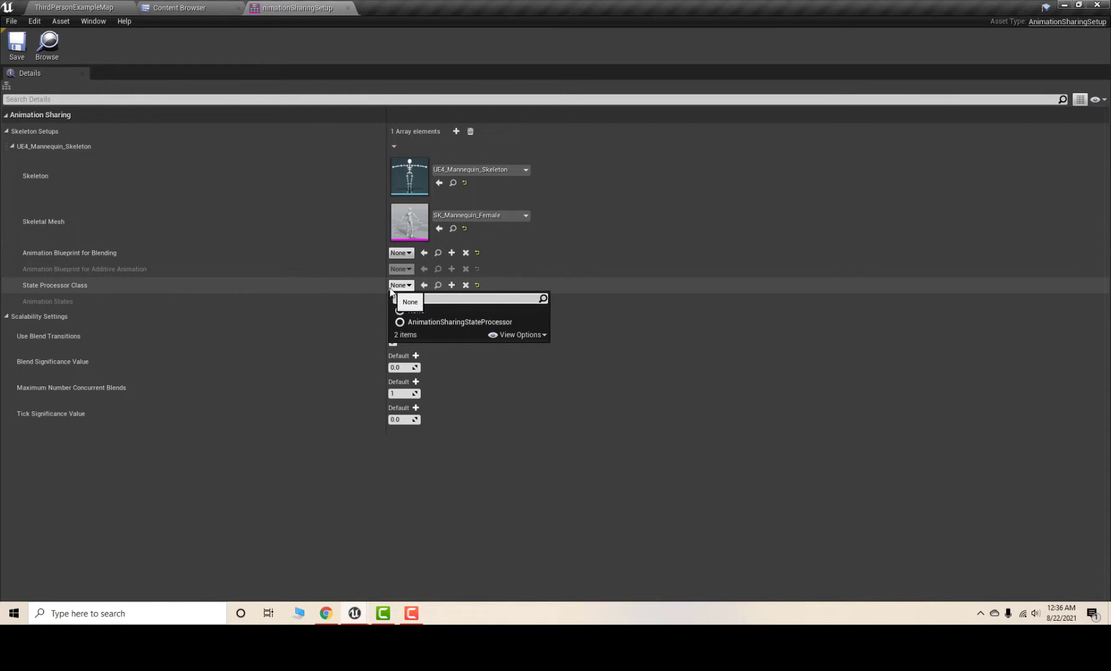
click(402, 290)
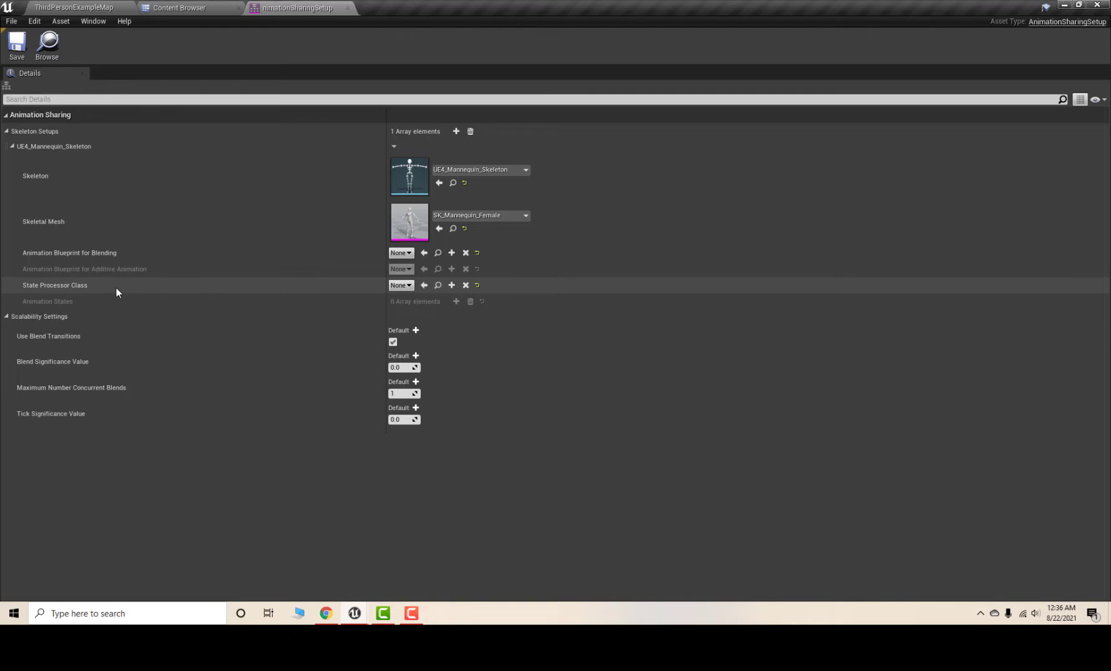
click(451, 286)
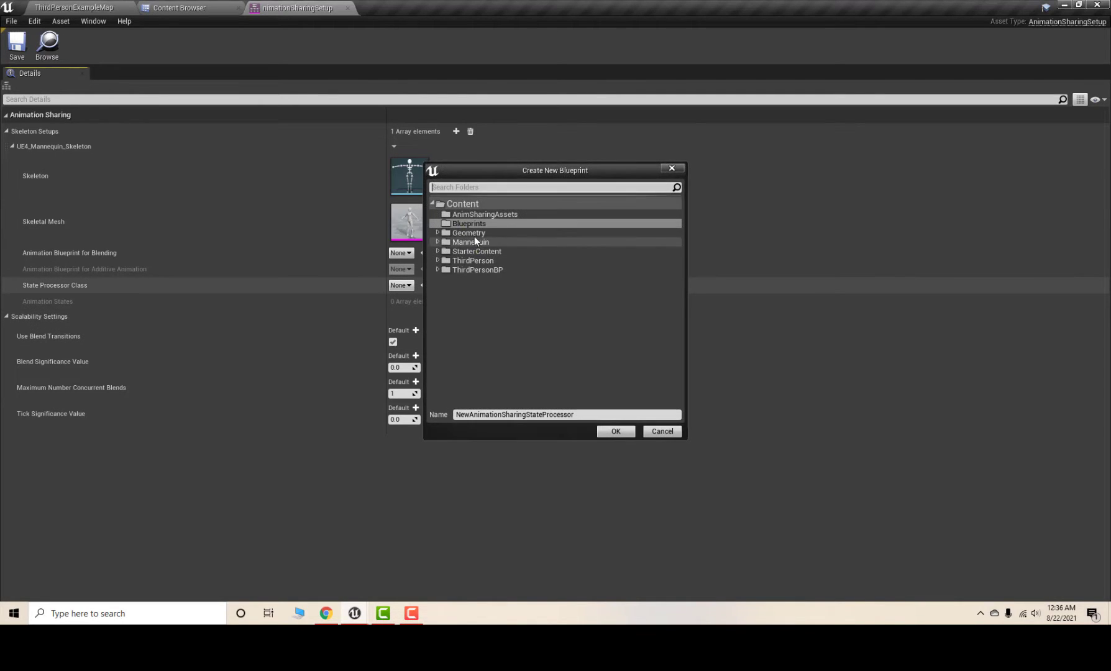
click(491, 215)
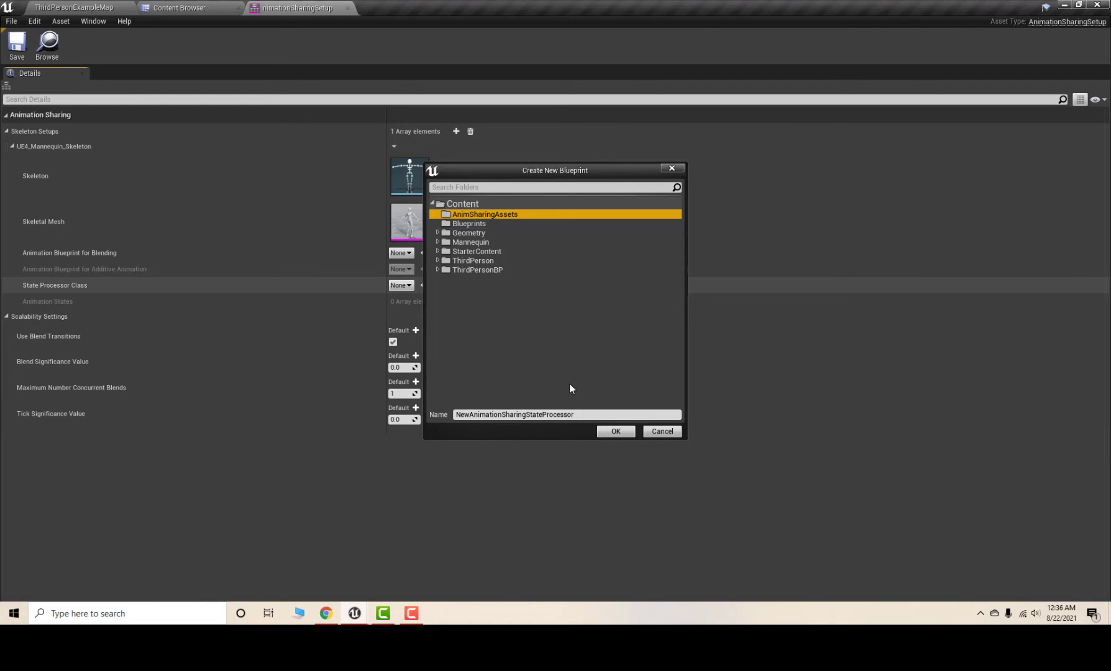
click(474, 416)
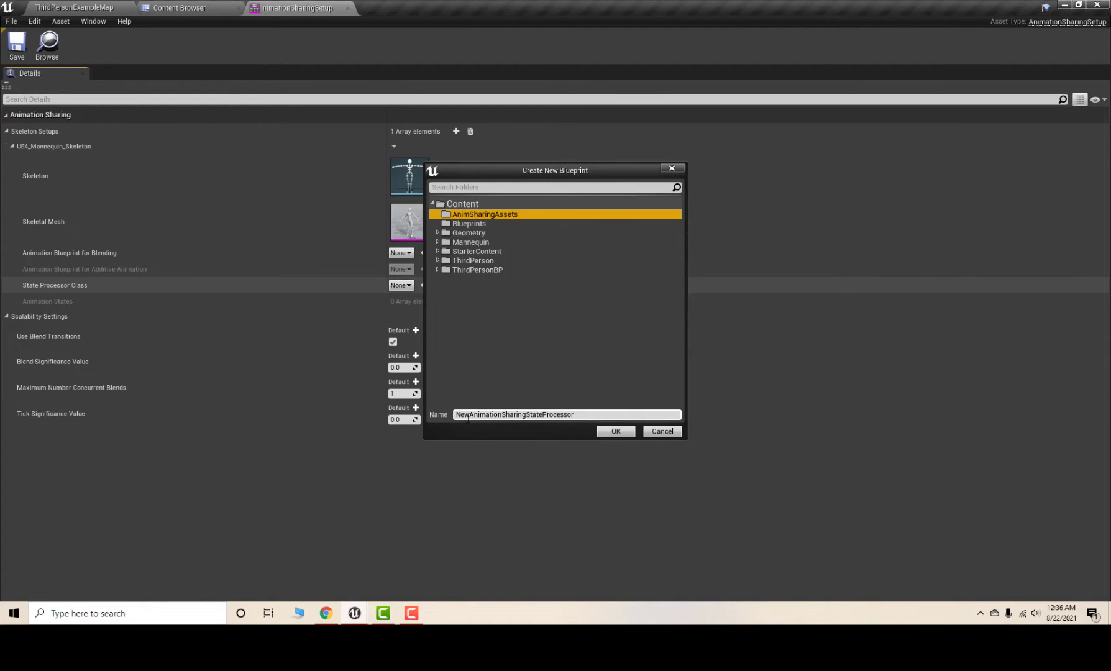
drag(469, 415, 288, 414)
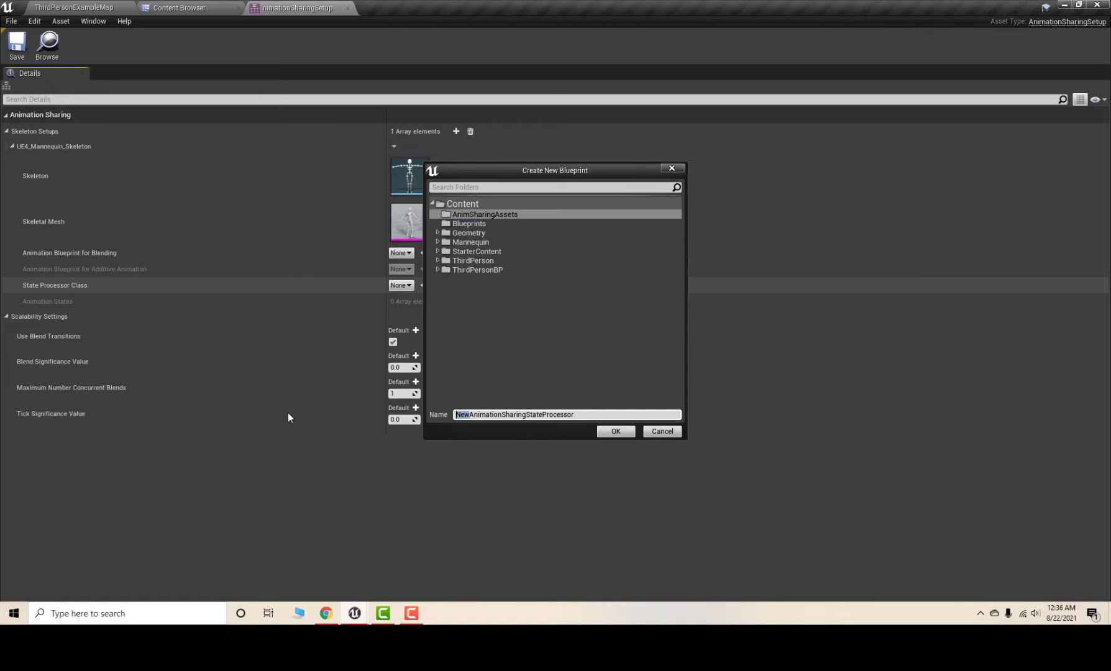
key(BackSpace)
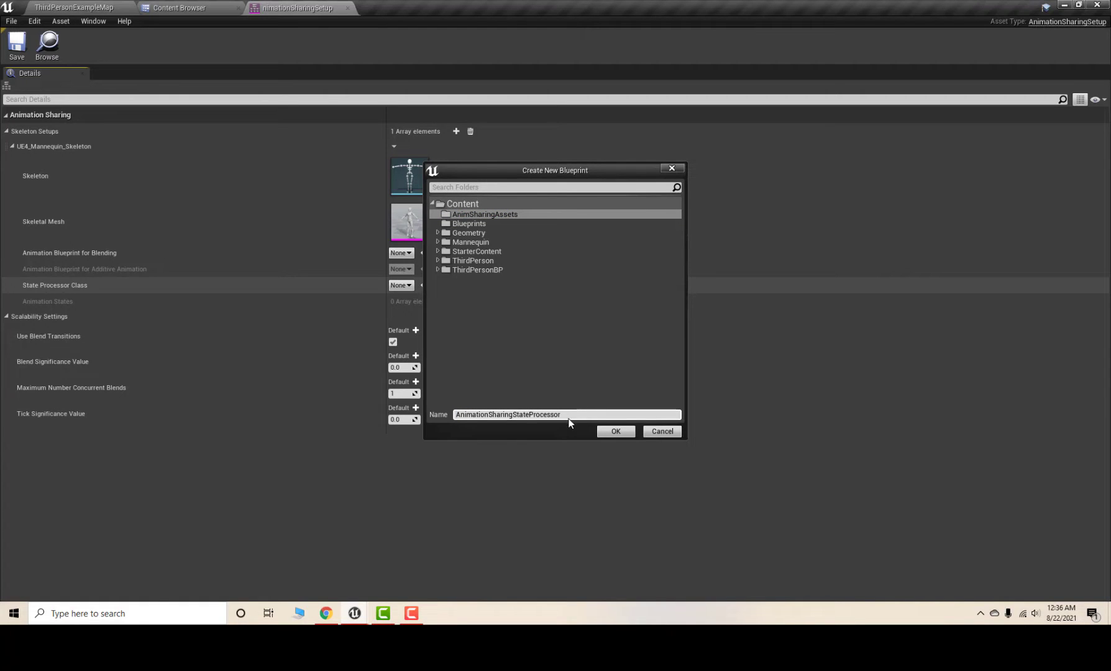
click(616, 432)
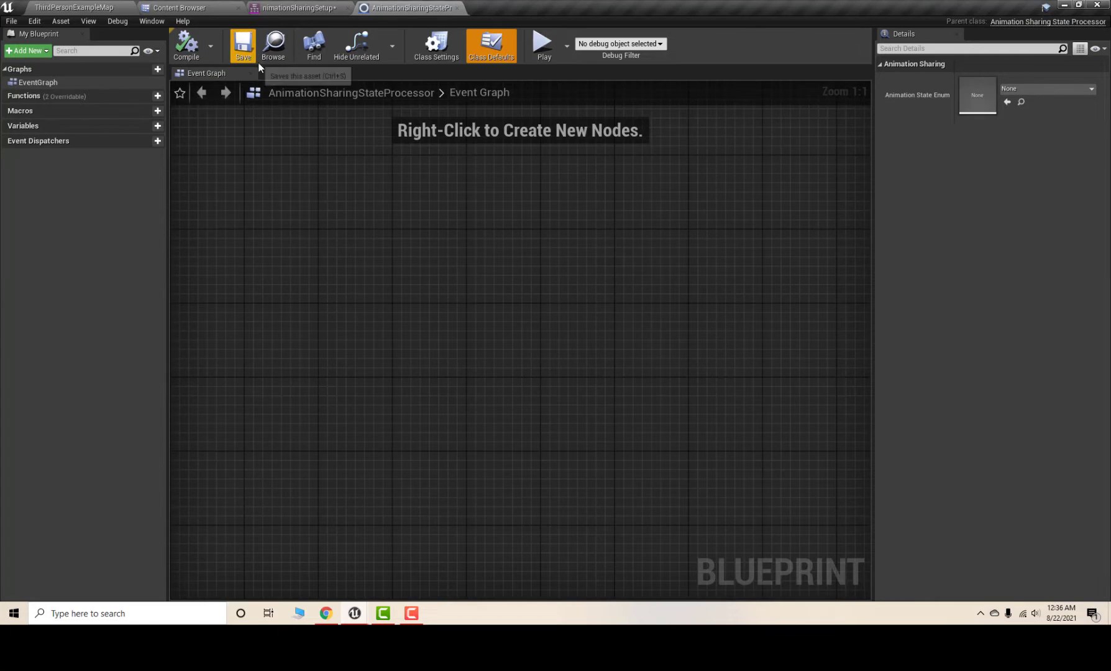
Step: Save the modified animation sharing setup asset and check the new state processor blueprint from the AnimSharingAssets folder
click(203, 5)
click(103, 31)
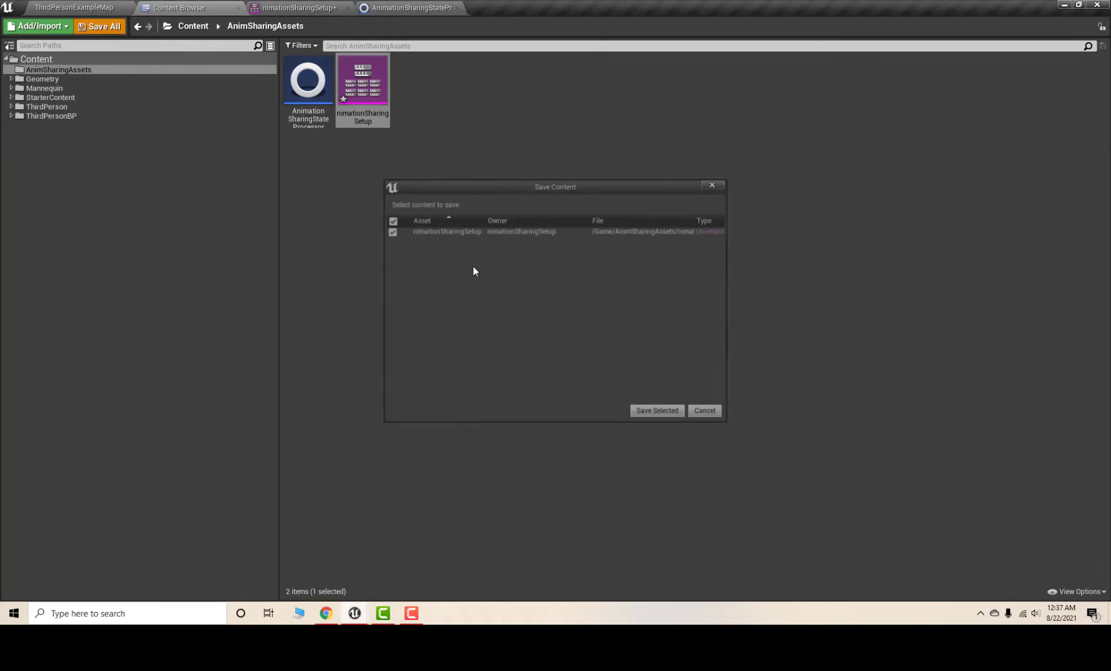
click(659, 413)
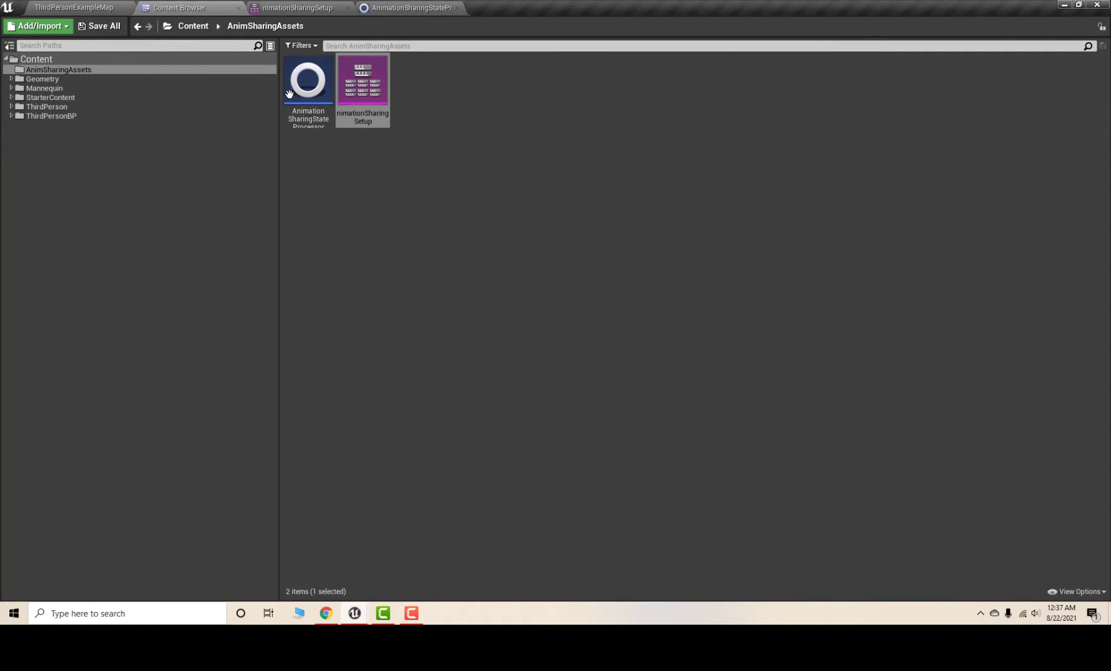
double_click(317, 123)
click(212, 6)
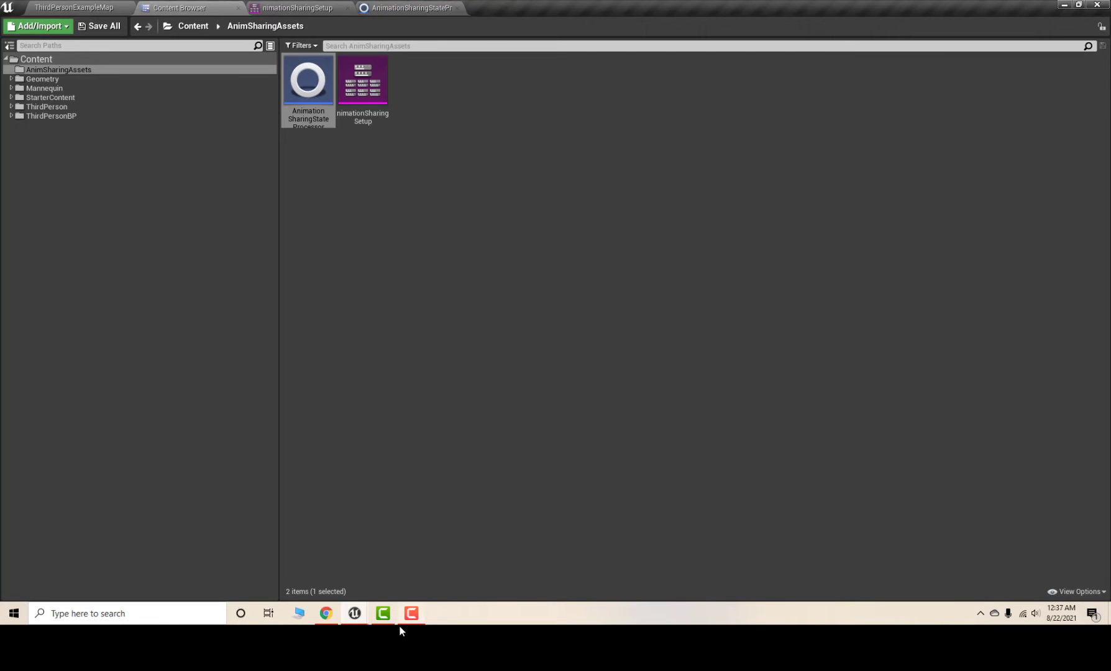
Step: Switch to Chrome and examine the Animation Sharing Plugin documentation on animation states, scalability settings and the state processor
click(326, 613)
scroll(711, 281, down, 5)
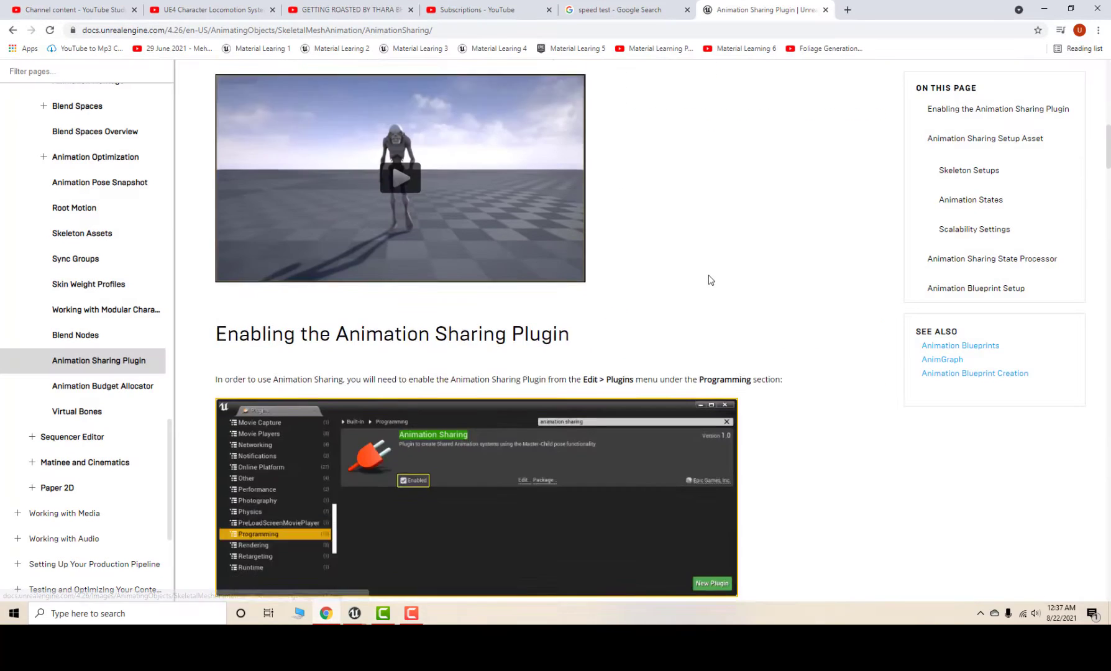
scroll(712, 281, down, 10)
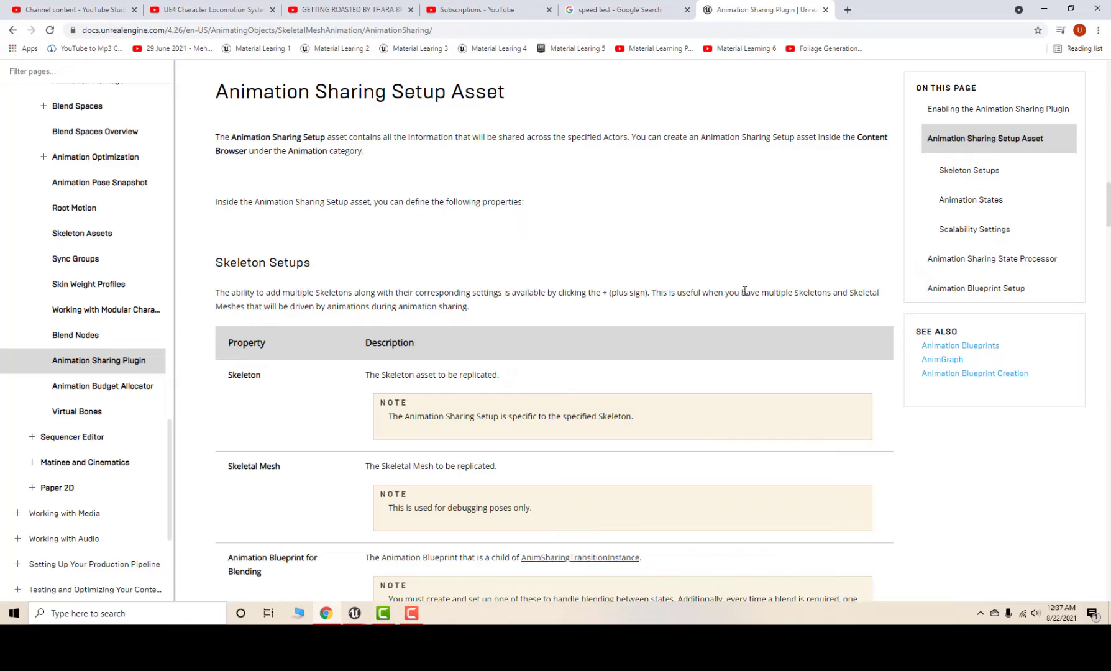
scroll(744, 292, down, 20)
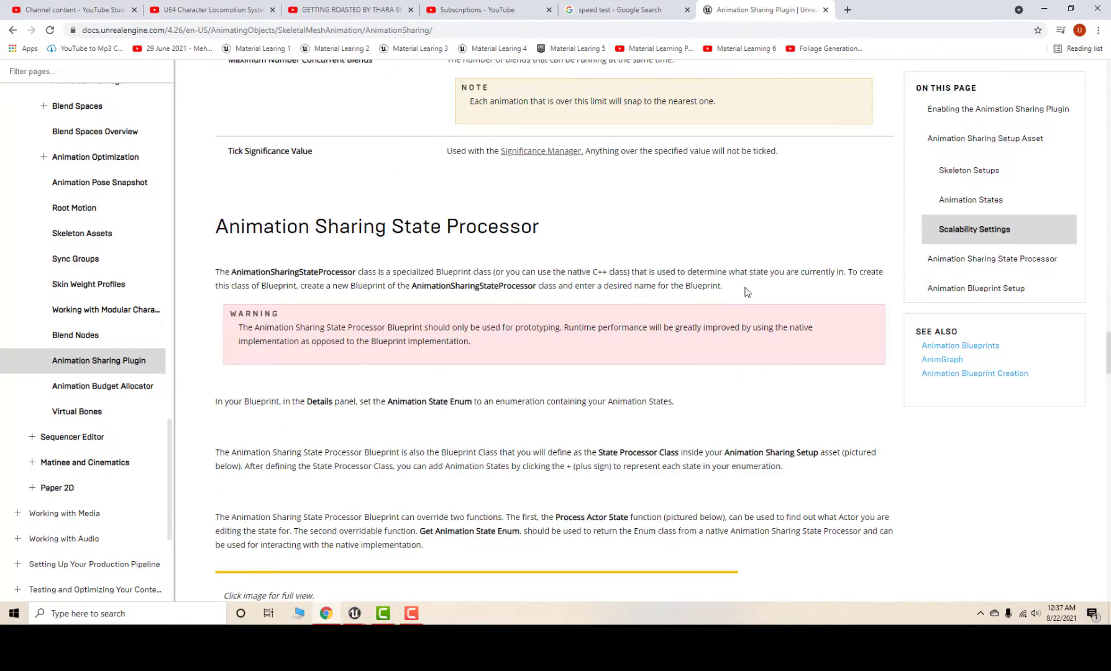
scroll(746, 294, up, 6)
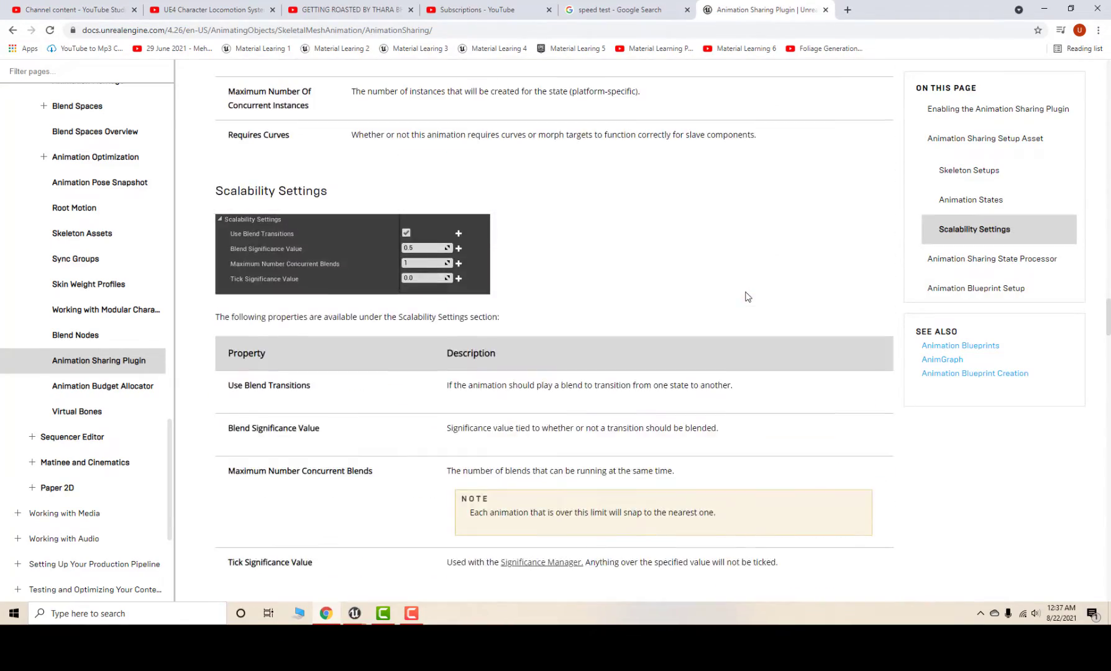
scroll(745, 297, up, 8)
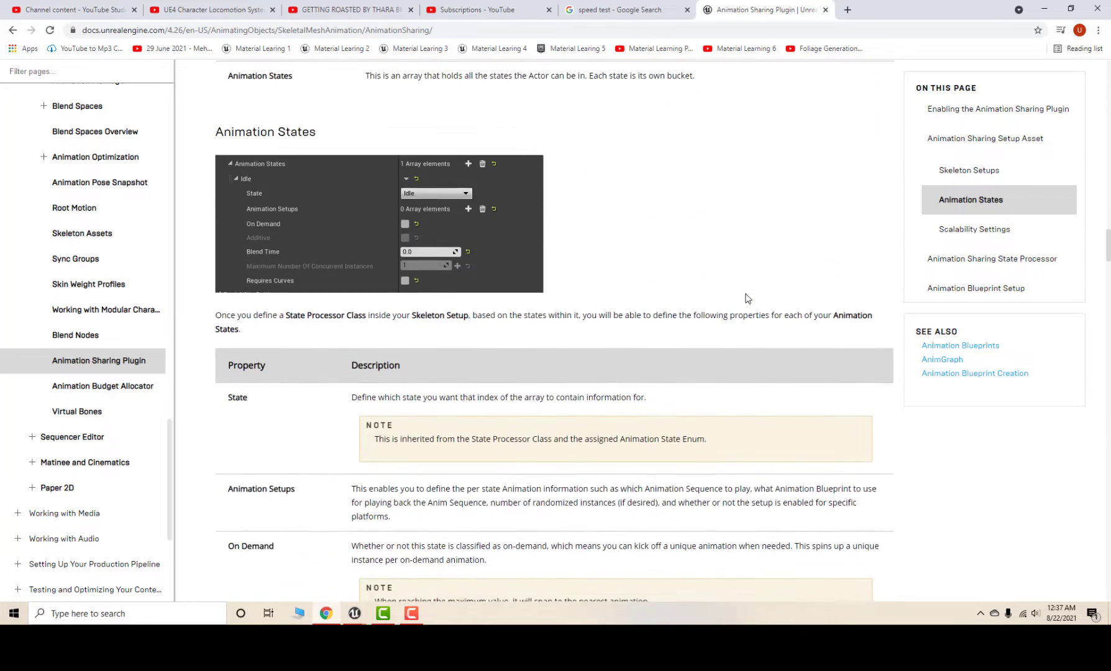
scroll(748, 299, down, 14)
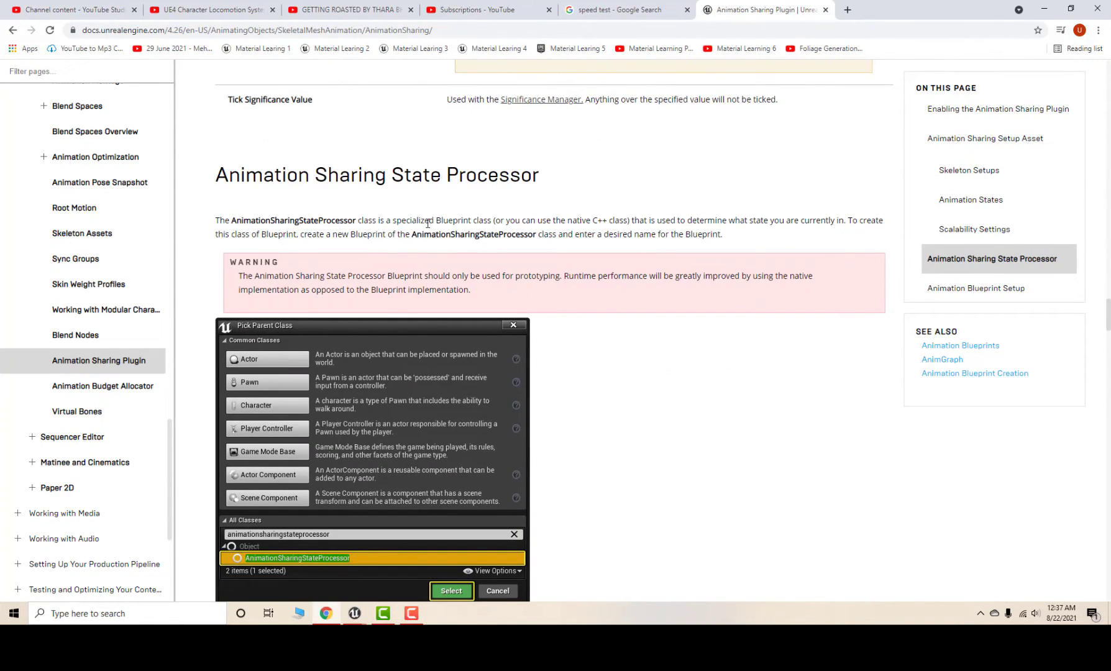
Step: Read the documentation's instructions for creating the state processor and setting its Animation State Enum, and return to the Unreal editor
scroll(466, 248, down, 13)
scroll(560, 237, up, 7)
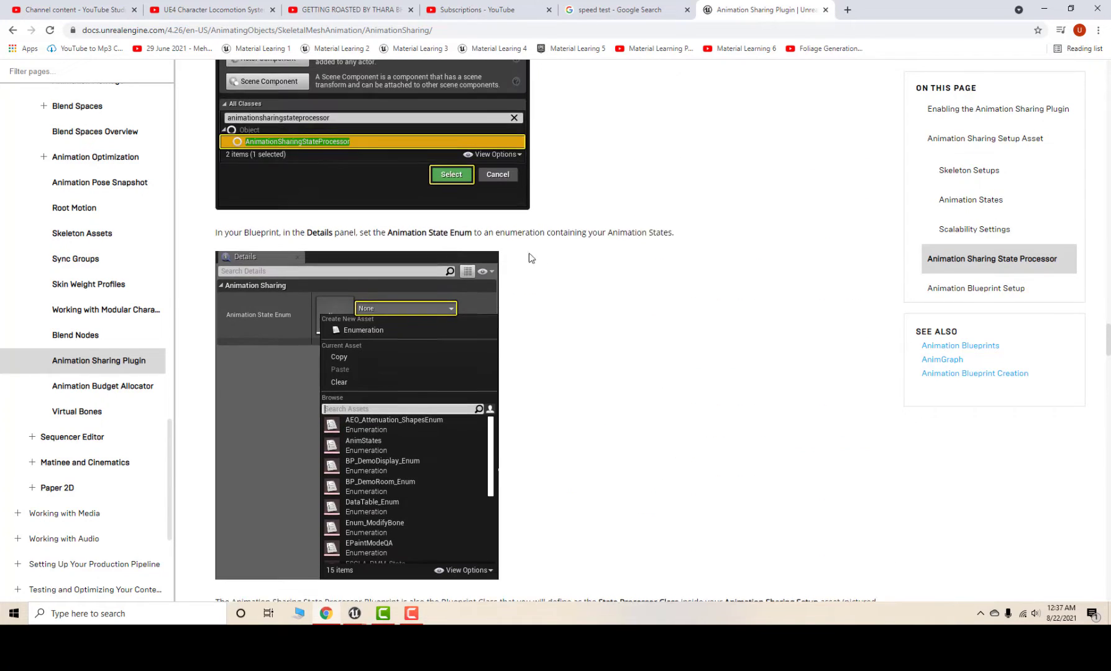
scroll(531, 258, up, 1)
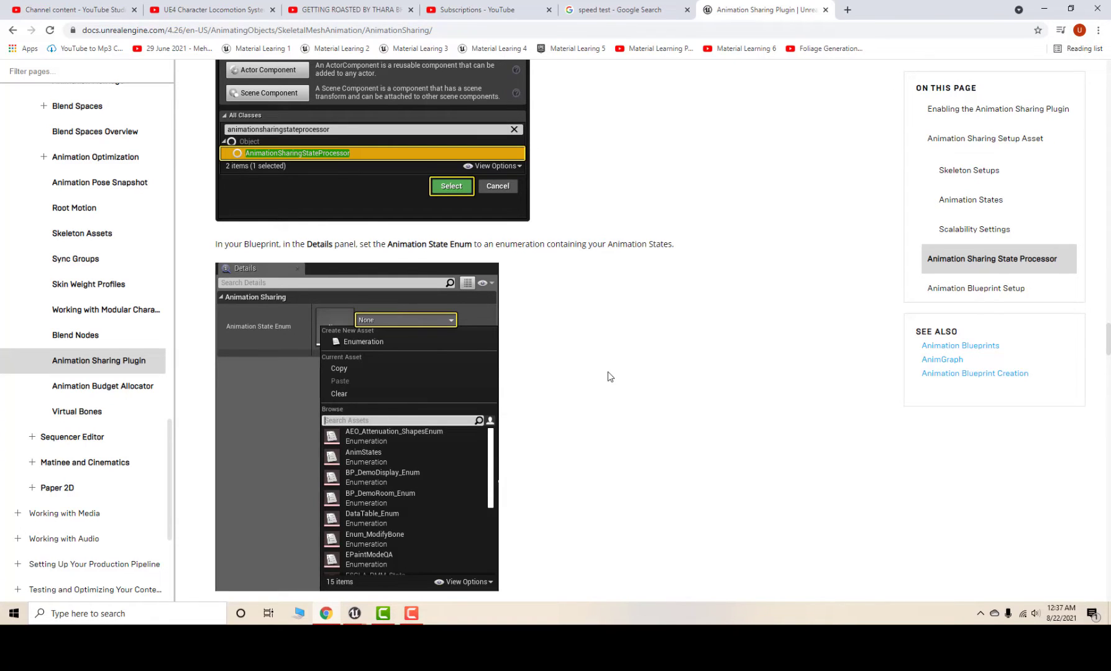
click(1044, 5)
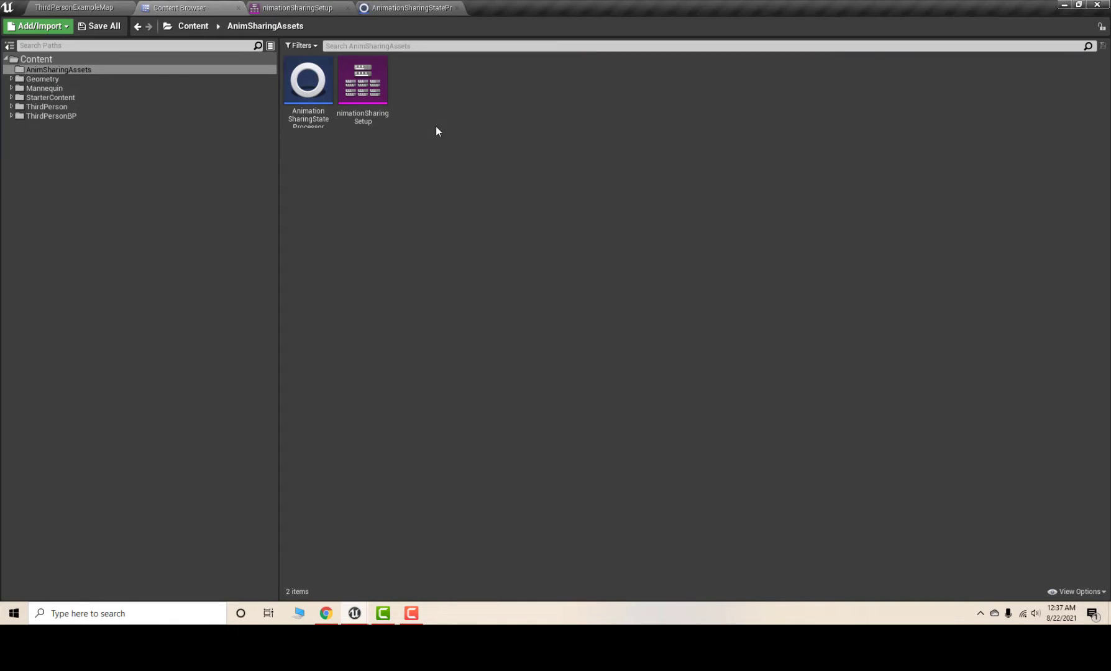
Step: Create an enumeration named AnimSharingStates in the AnimSharingAssets folder and open it for editing
right_click(441, 113)
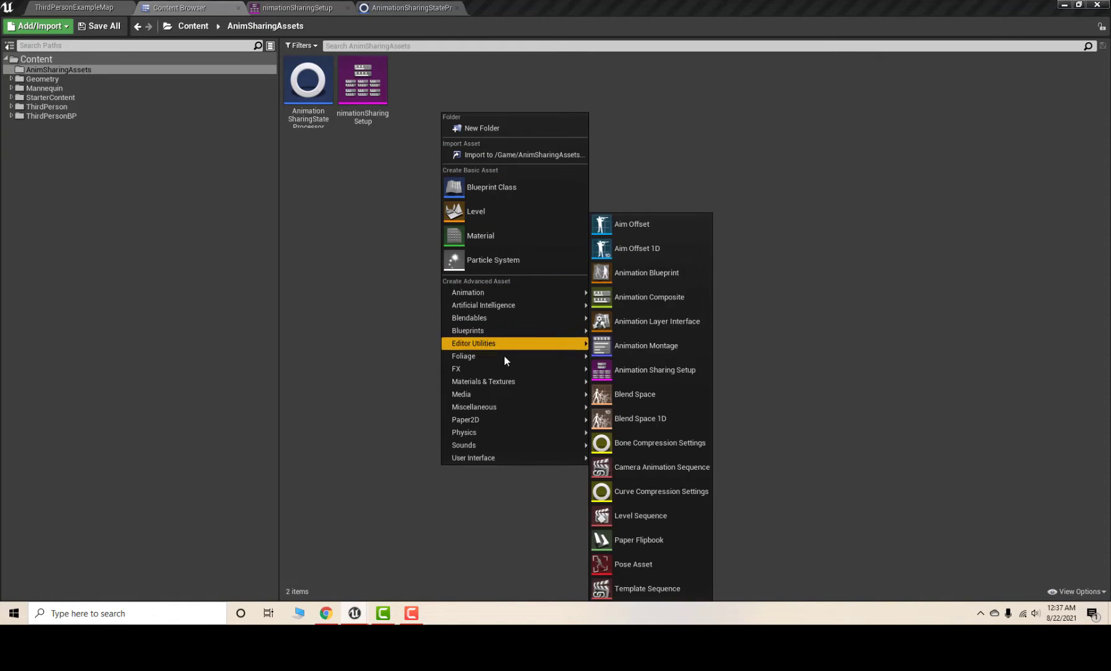
mouse_move(508, 381)
mouse_move(476, 332)
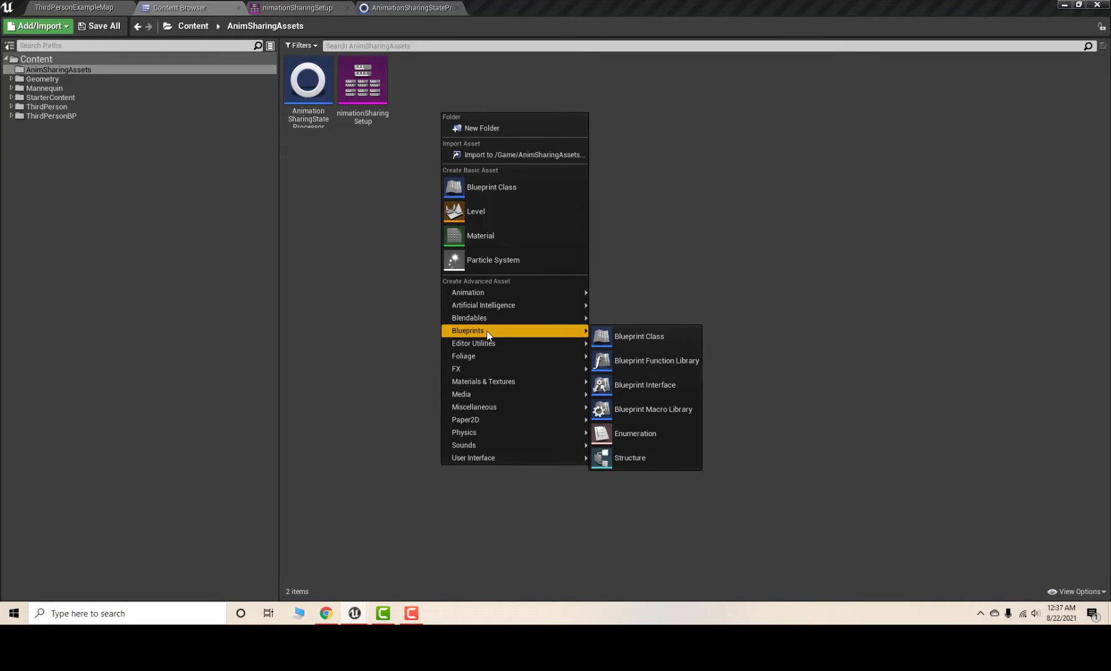
click(646, 440)
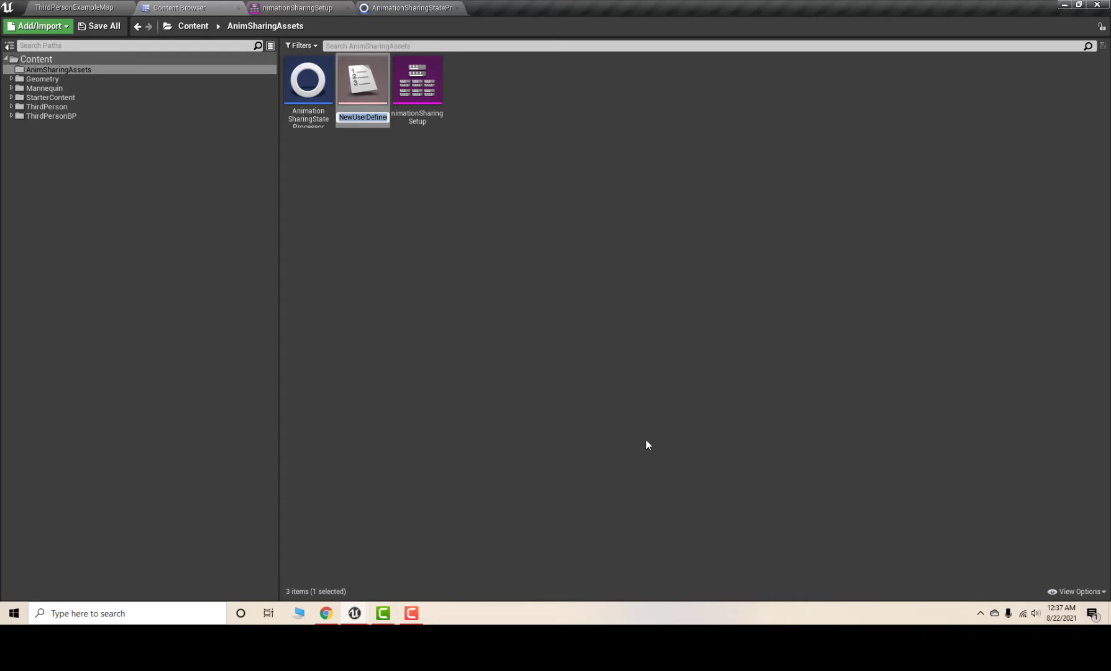
text(AnimSHar)
key(BackSpace)
key(BackSpace)
key(BackSpace)
text(haringStates)
key(Return)
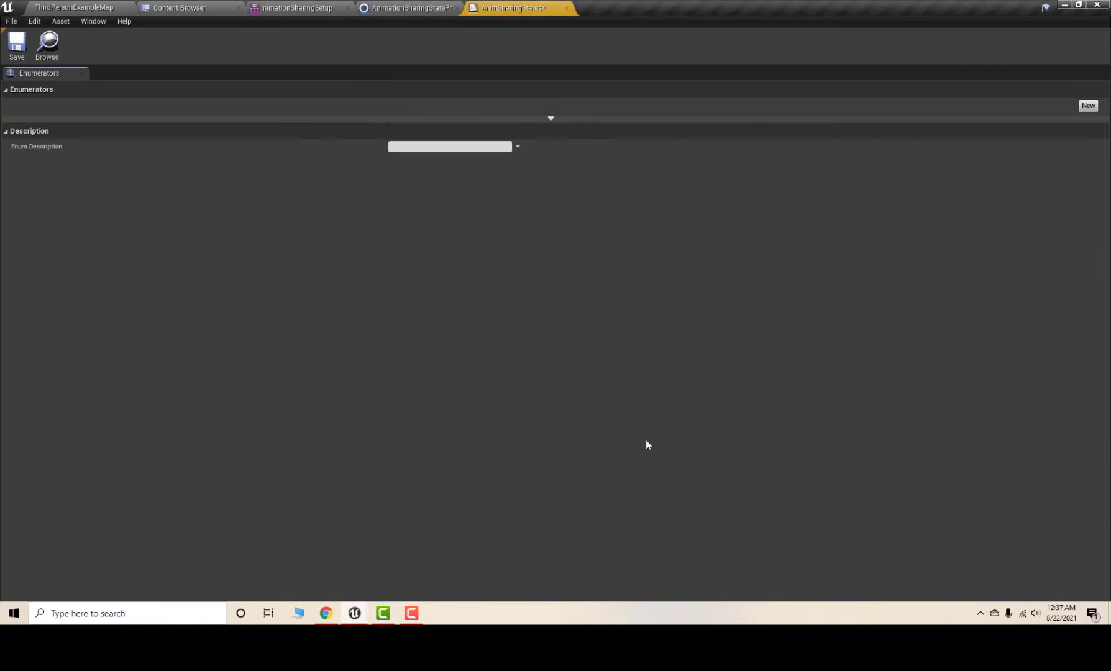
Step: Add three enumerators named Idle, Walk and Run to AnimSharingStates, and save and close the enumeration
click(1089, 107)
click(1089, 106)
click(1089, 106)
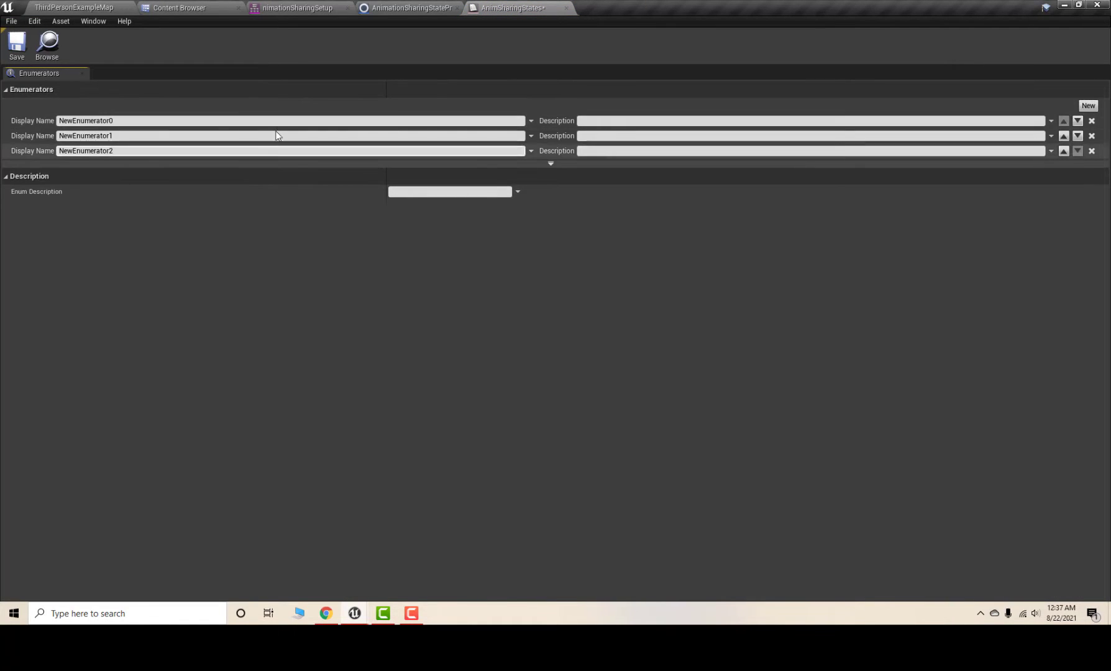
click(208, 121)
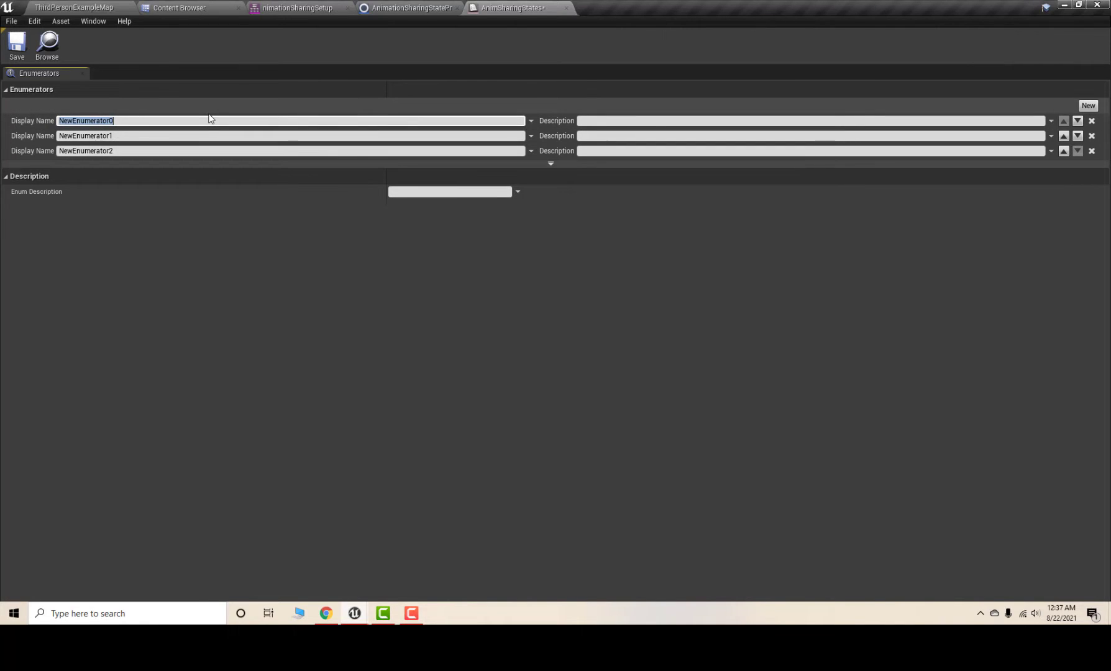
text(Idle)
key(Return)
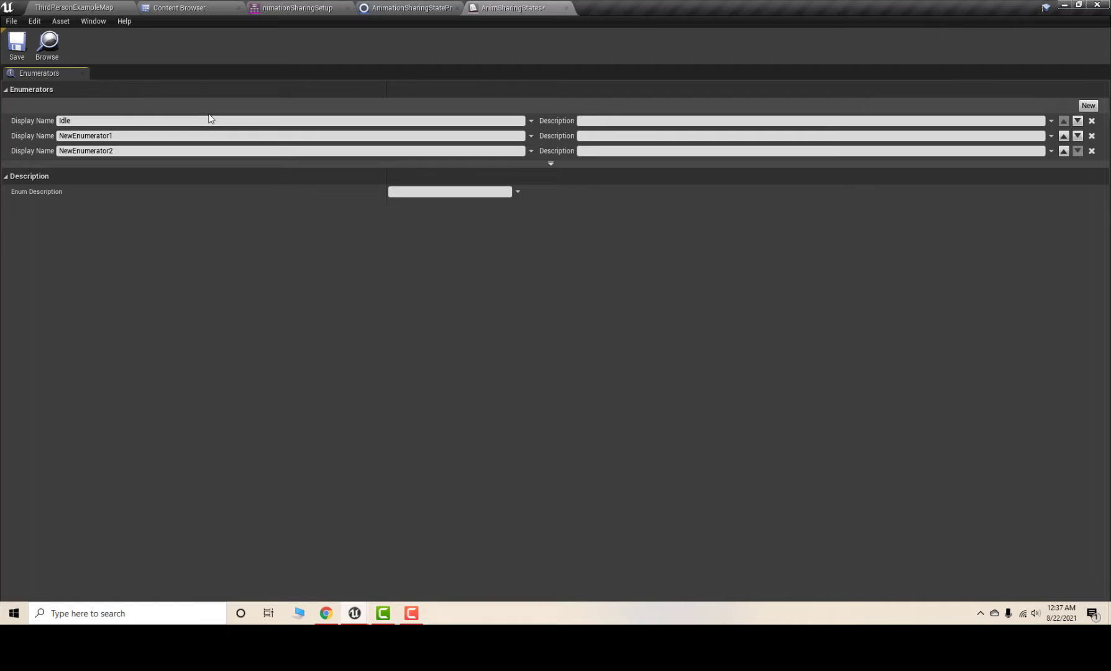
click(172, 136)
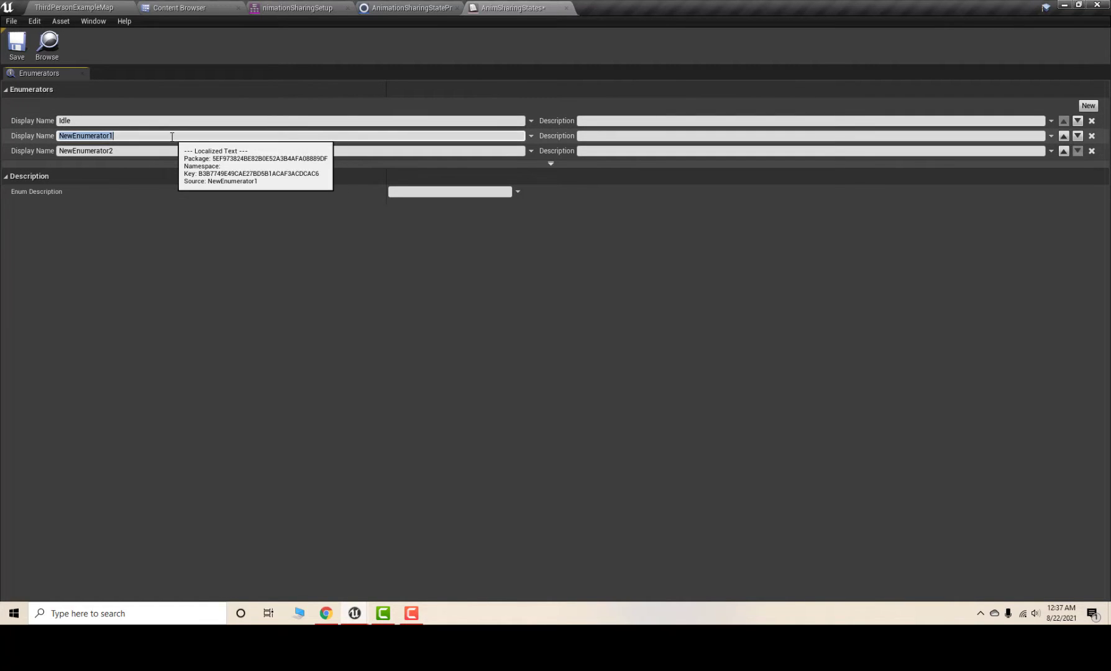
text(Walk)
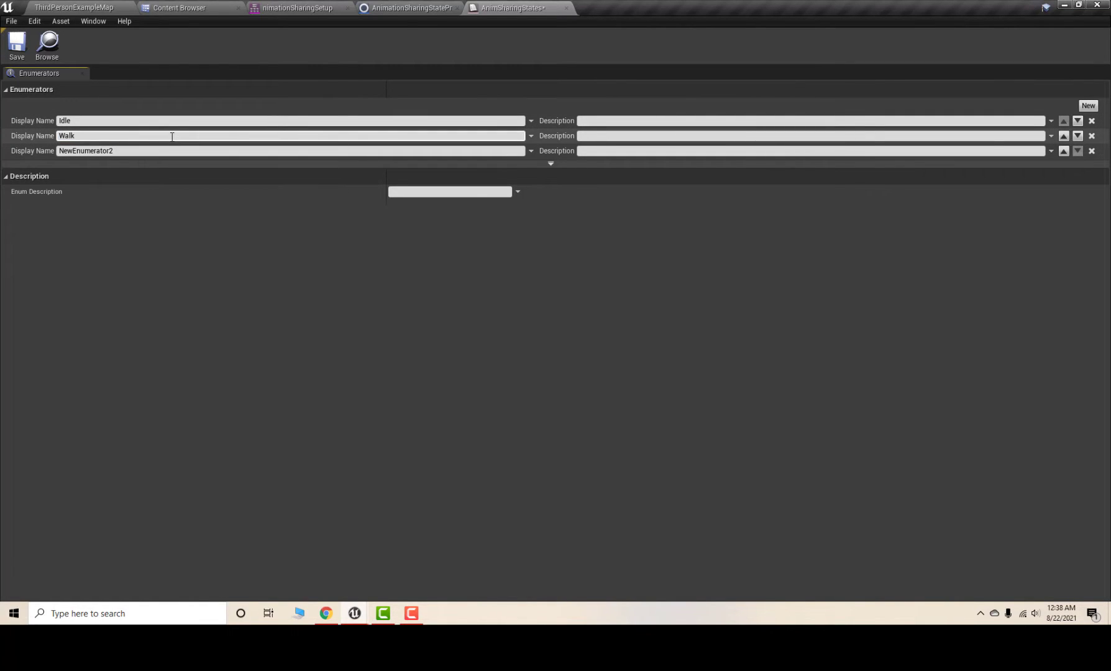
key(Return)
click(151, 149)
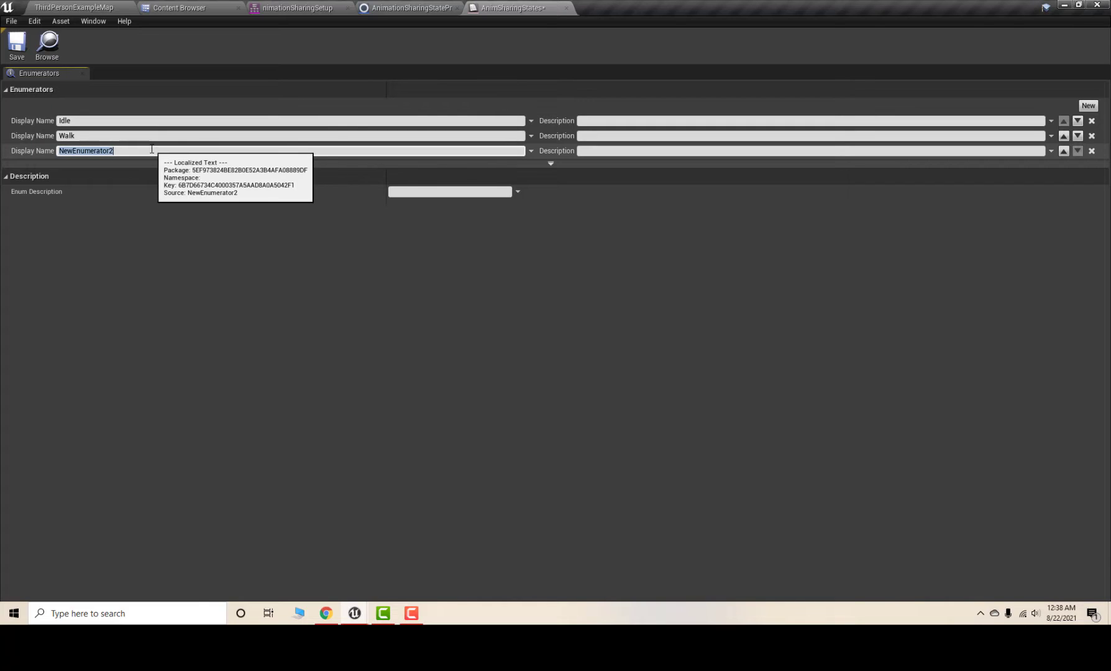
text(Run)
key(Return)
key(ctrl+s)
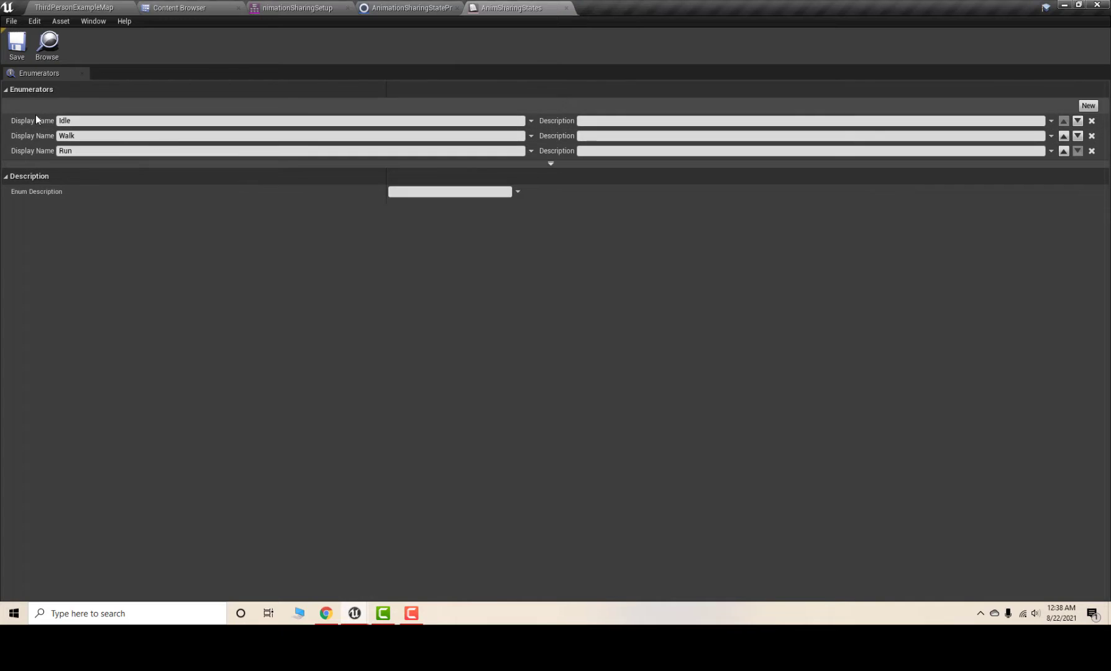
click(565, 8)
Step: In the AnimationSharingStateProcessor blueprint, set the Animation State Enum to AnimSharingStates and override the Process Actor State function
click(180, 7)
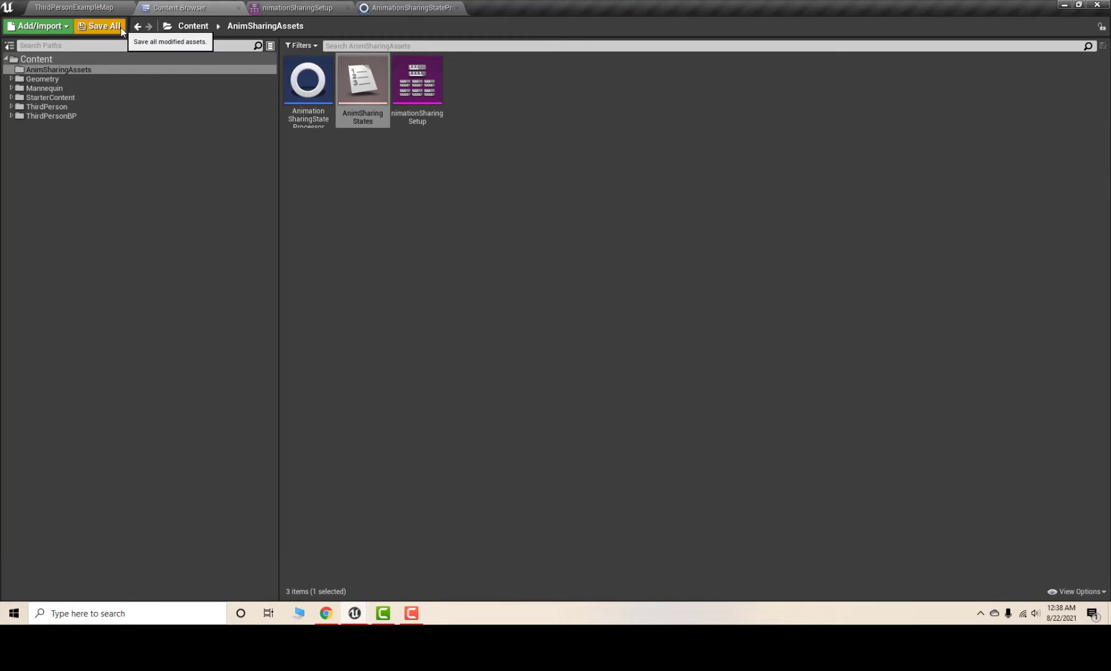
double_click(322, 127)
click(1019, 92)
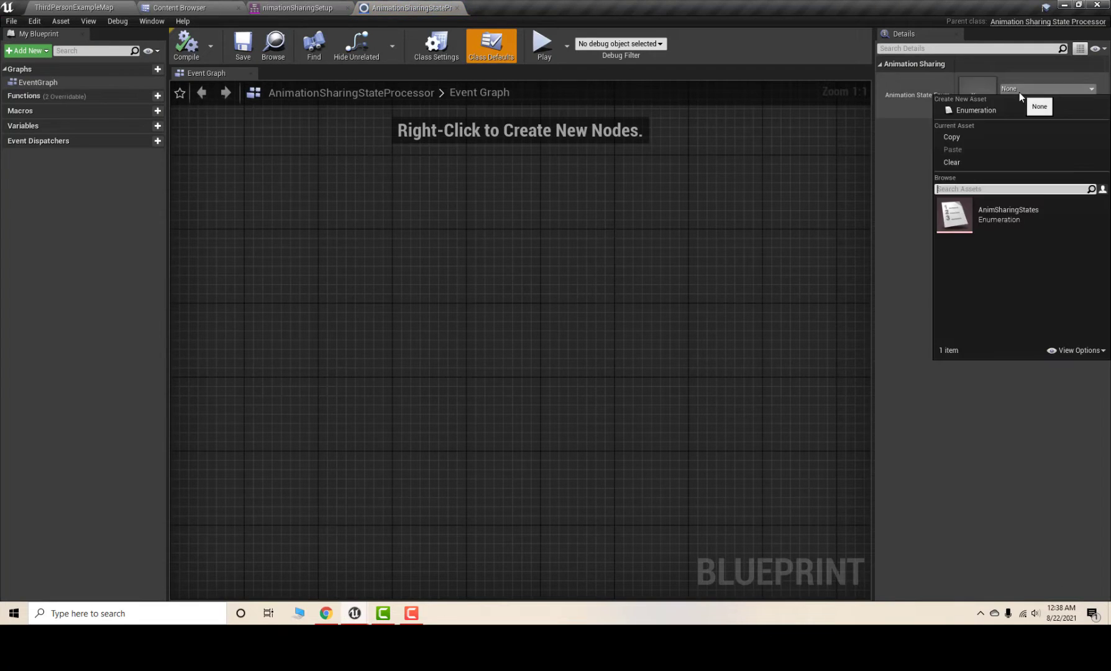
click(754, 222)
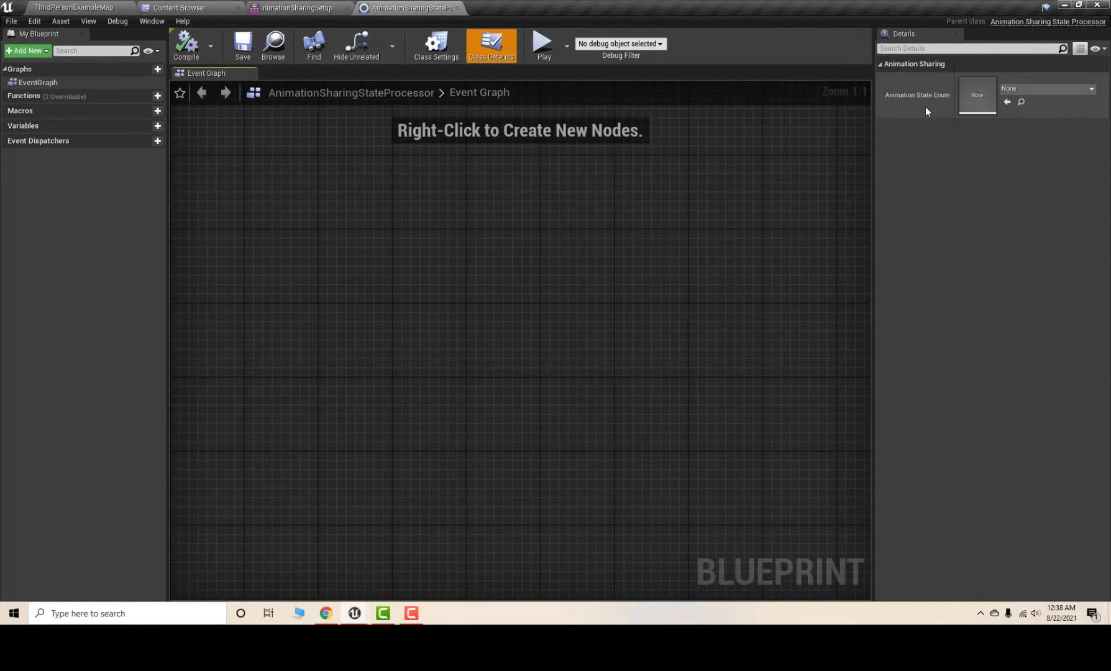
click(1034, 90)
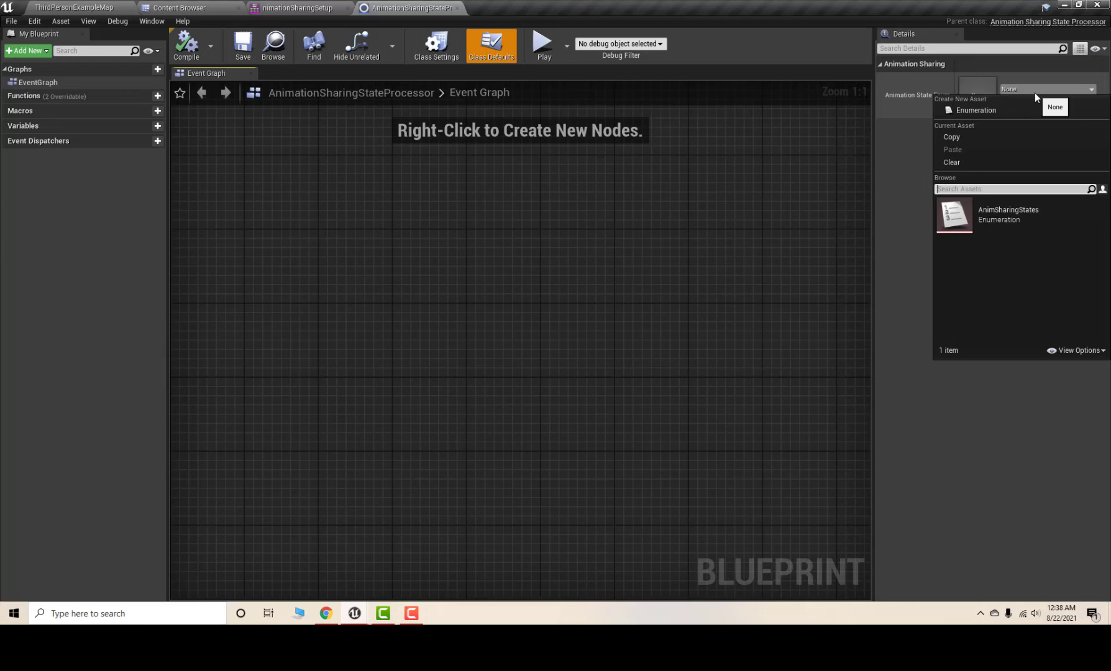
click(1027, 230)
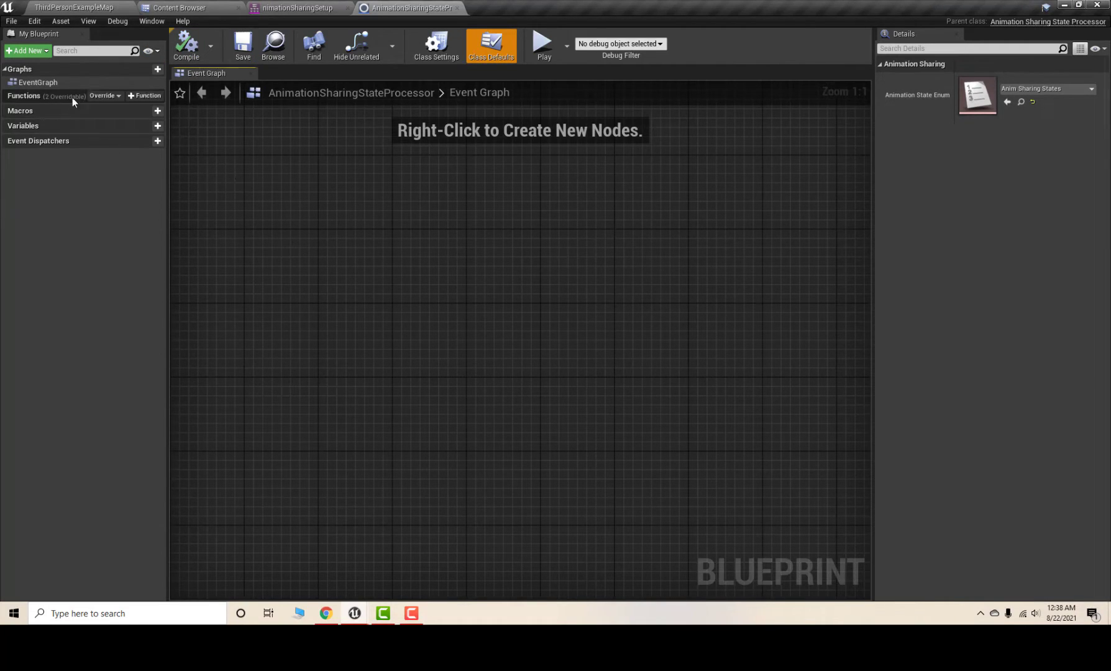
click(98, 95)
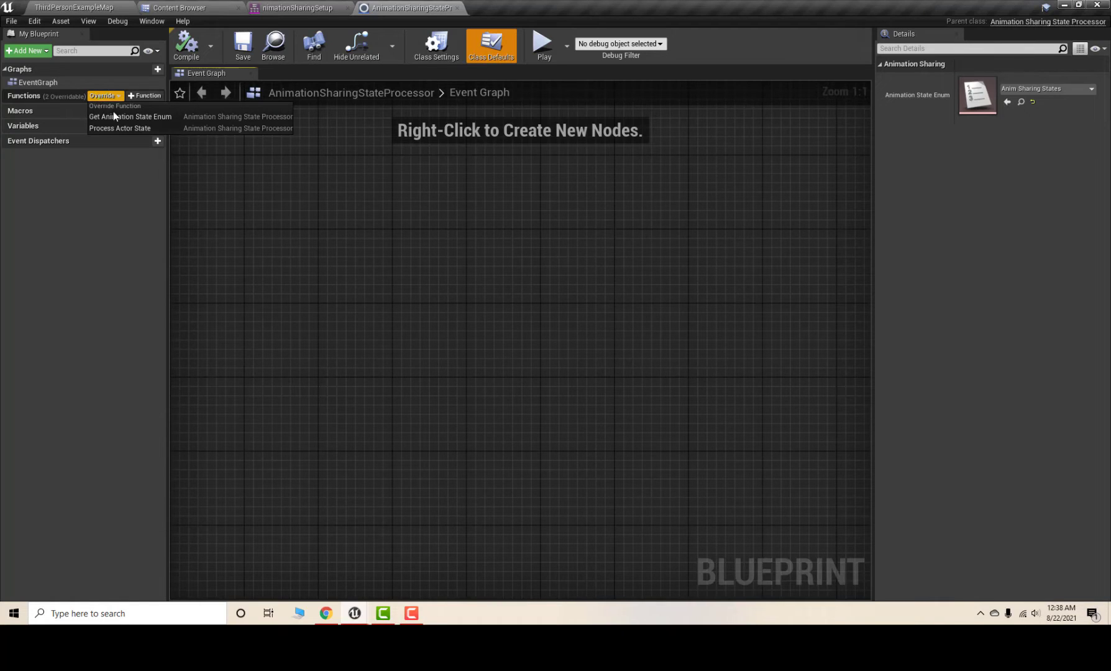
click(144, 128)
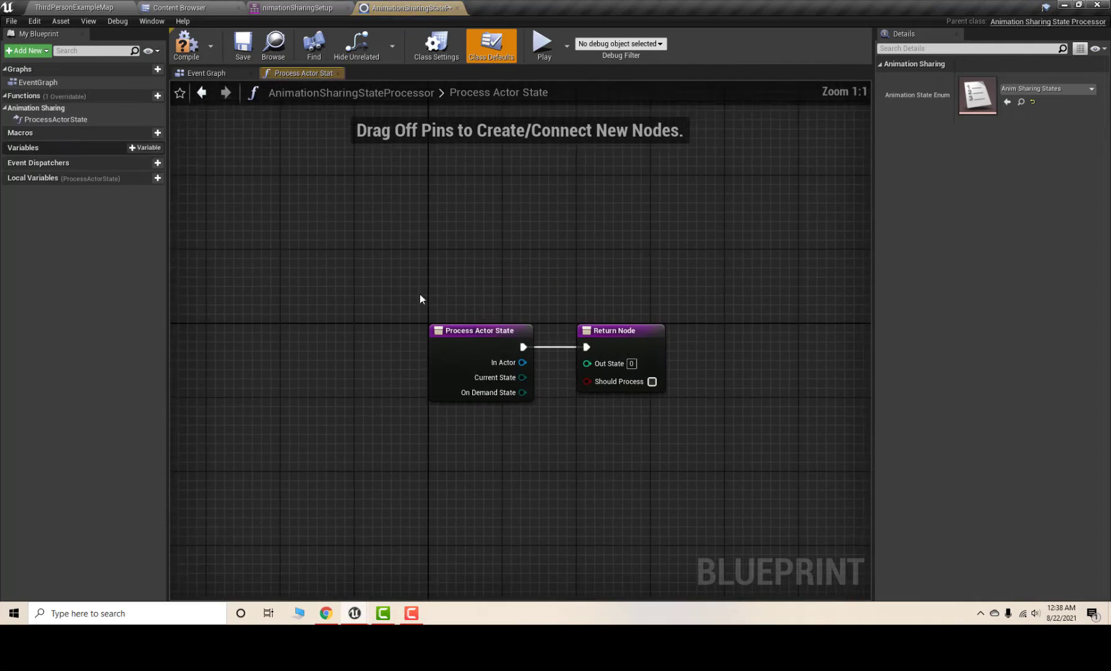
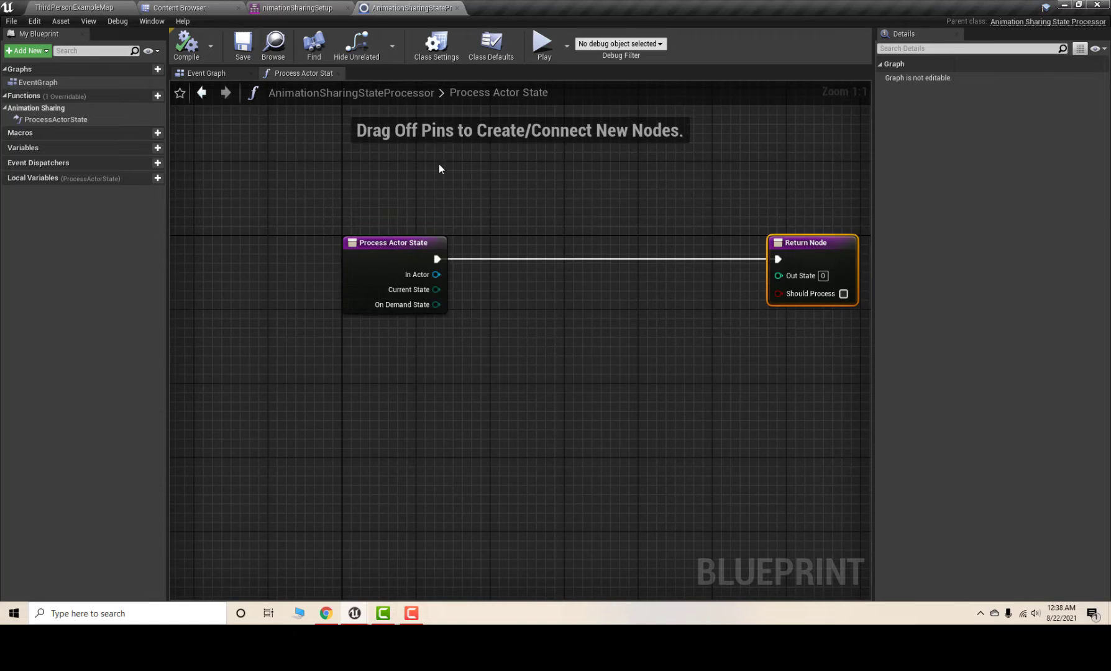
Step: Create a Character blueprint named AnimSharing_CharClass in the AnimSharingAssets folder, open it and save it
click(243, 6)
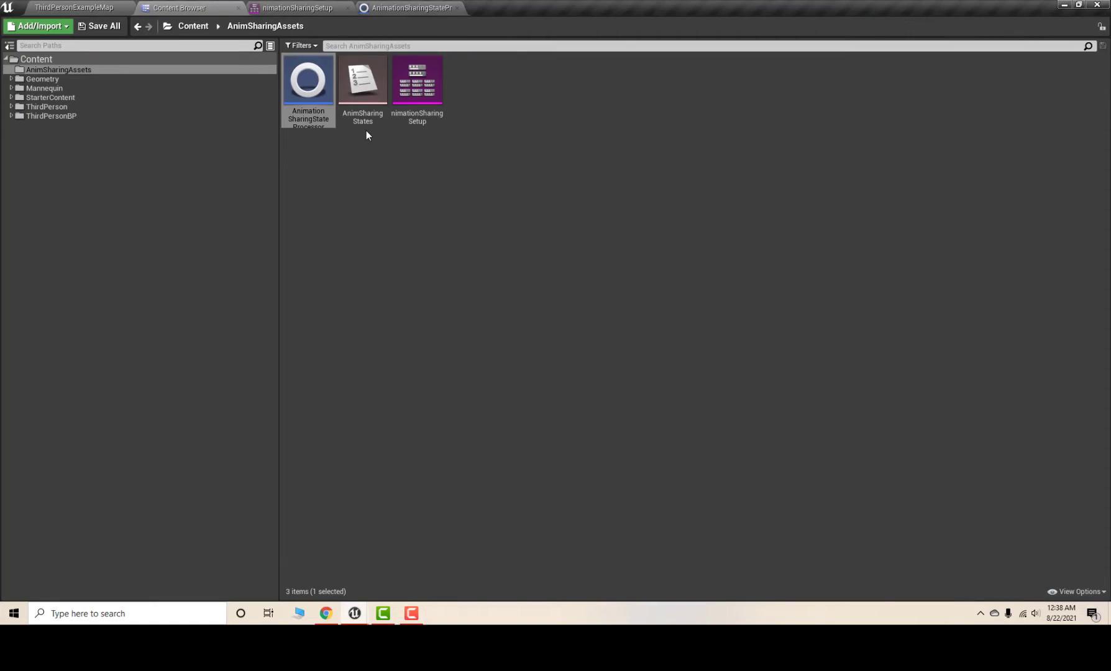
right_click(529, 129)
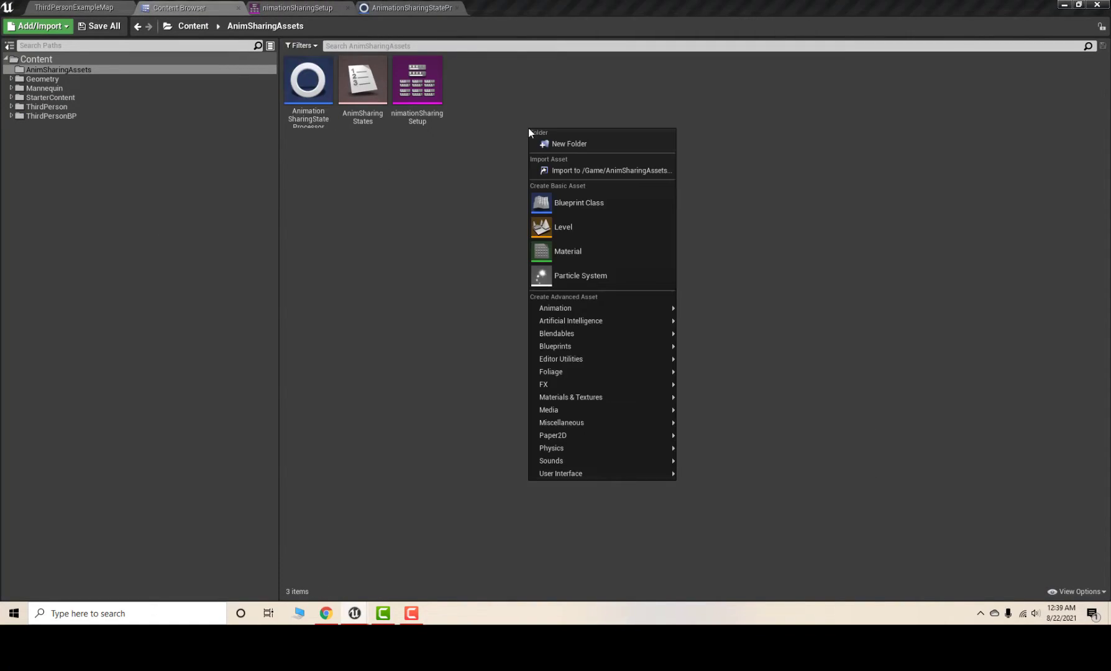
click(613, 203)
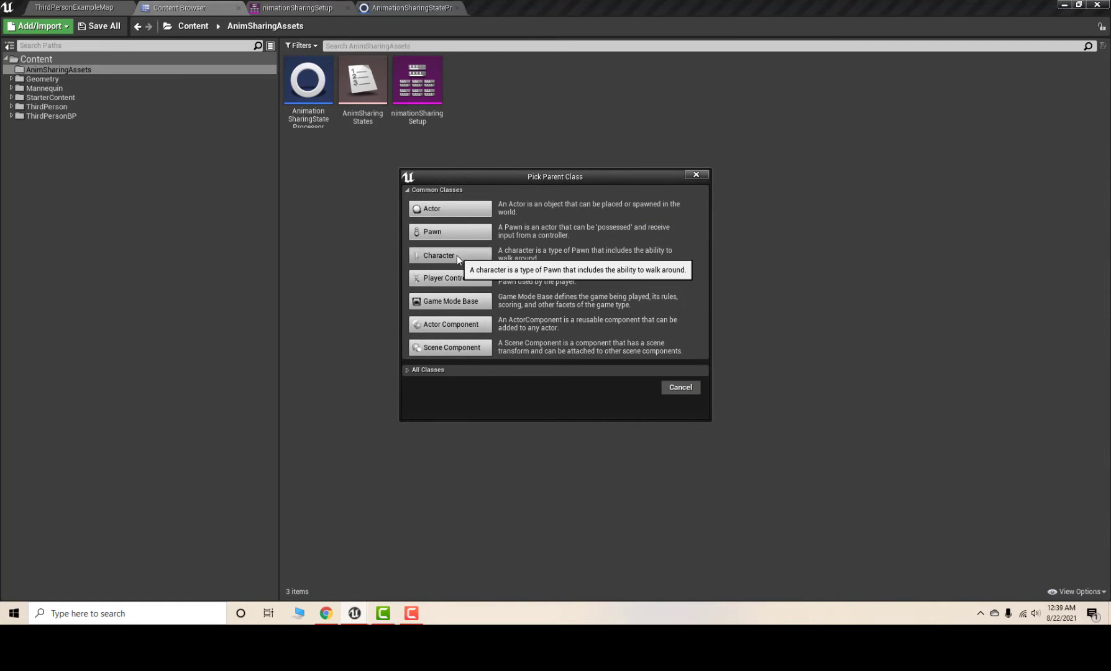
click(450, 255)
text(ANim)
key(BackSpace)
key(BackSpace)
key(BackSpace)
text(nimSa)
key(BackSpace)
text(haring)
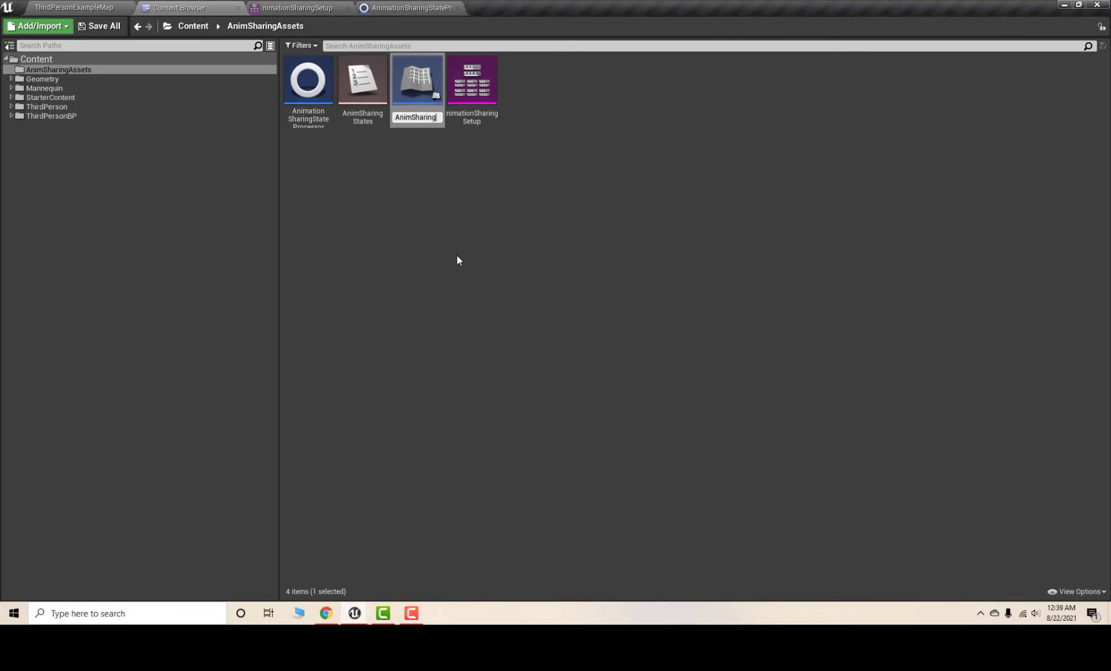
key(BackSpace)
text(_CharClass)
key(Return)
key(Return)
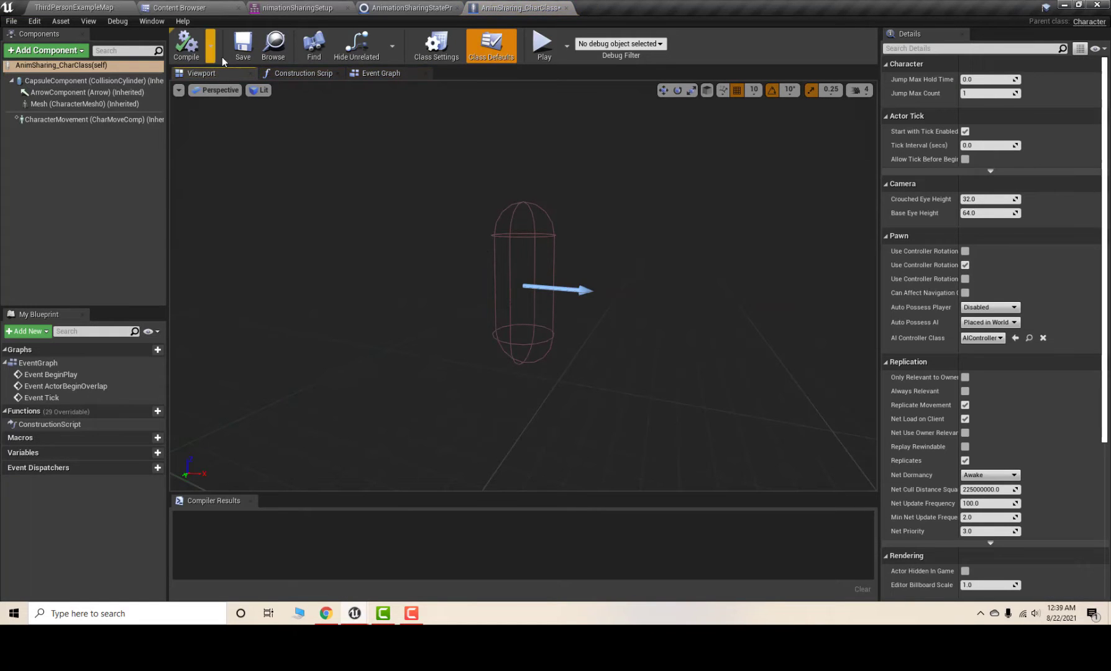
click(239, 54)
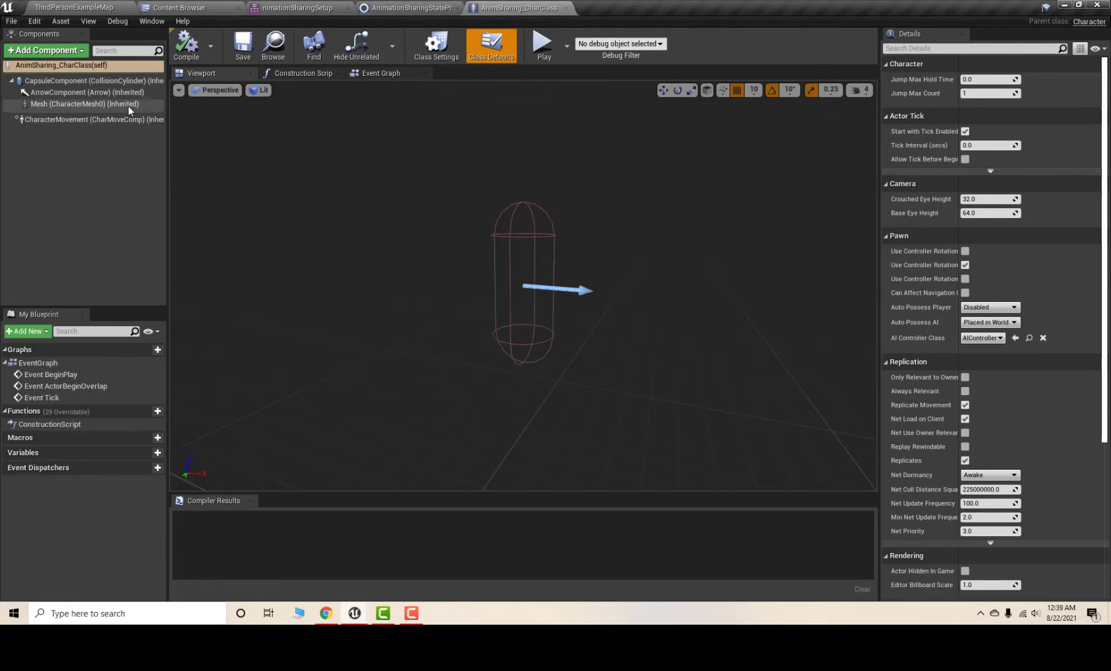
Step: Add a variable named AnimSharingState to the AnimSharing_CharClass blueprint and compile it
click(127, 104)
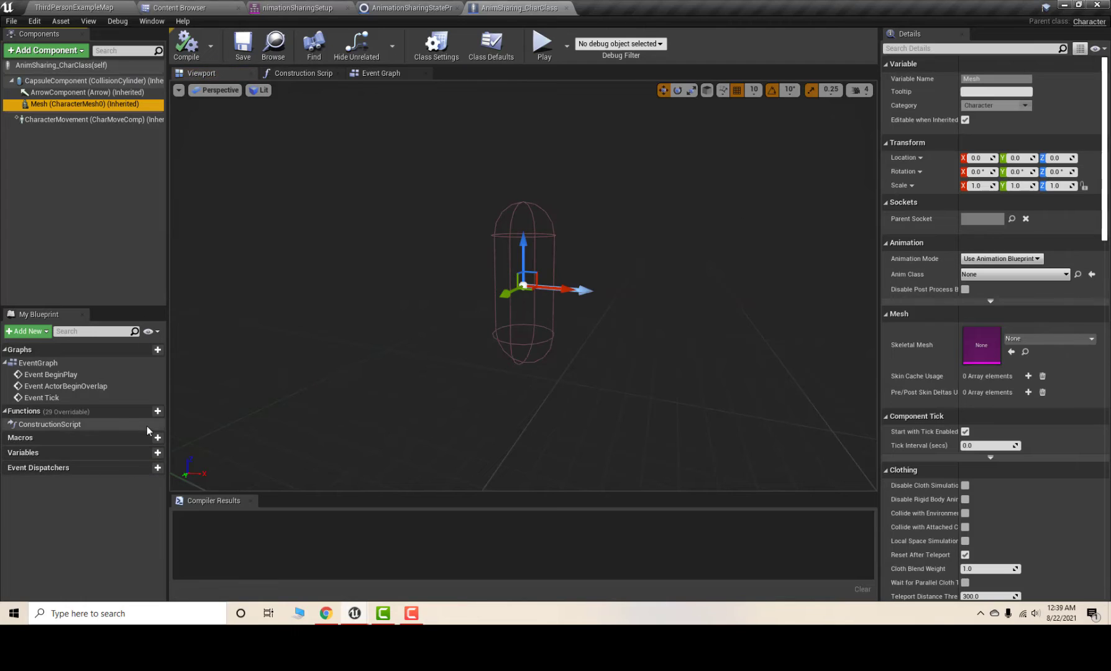
click(143, 456)
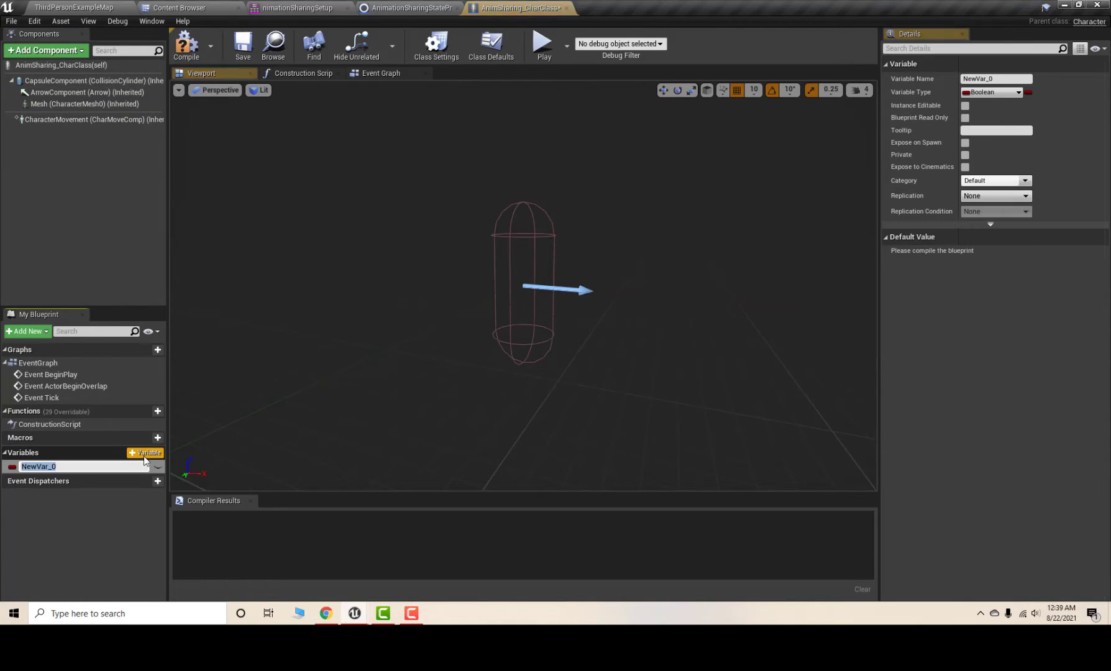
text(AnimSharing)
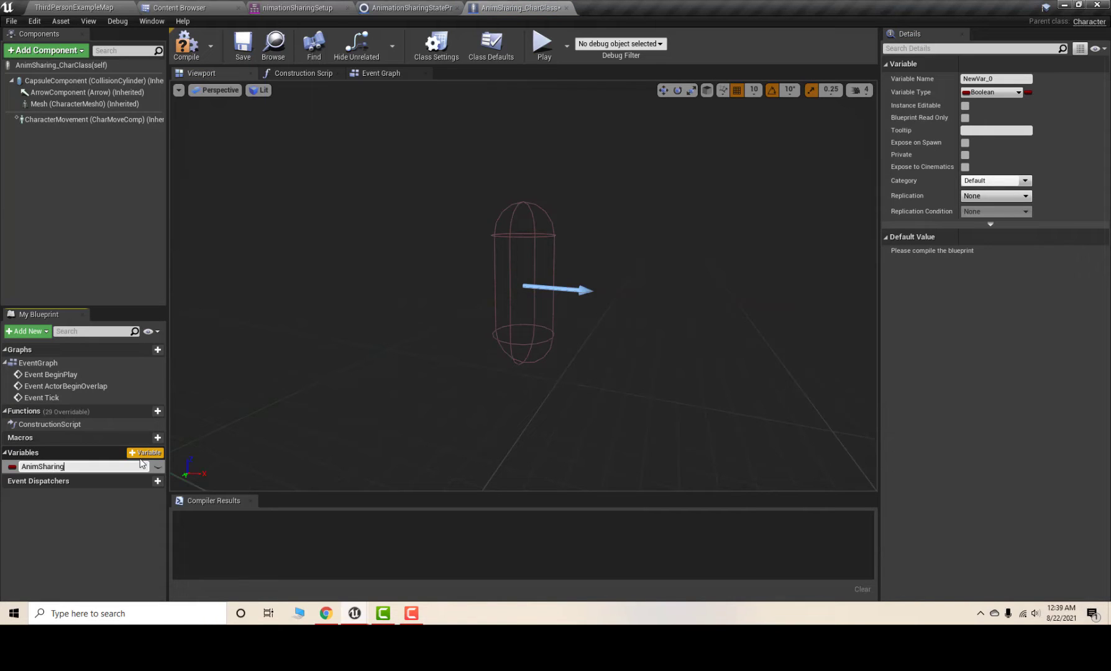
text(State)
key(Return)
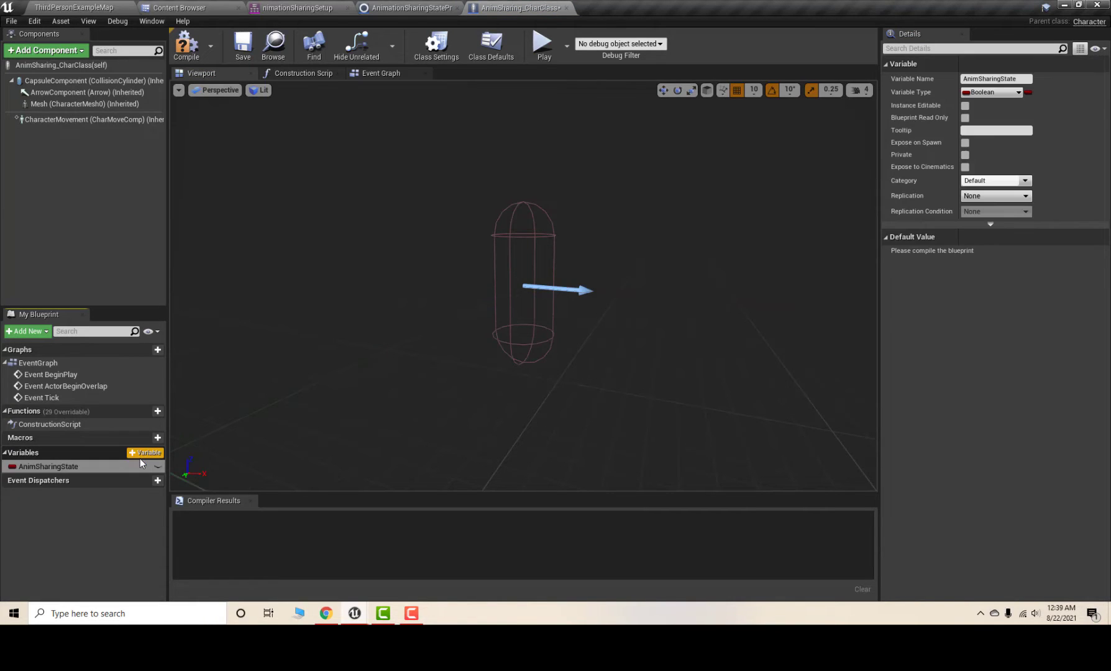
click(200, 60)
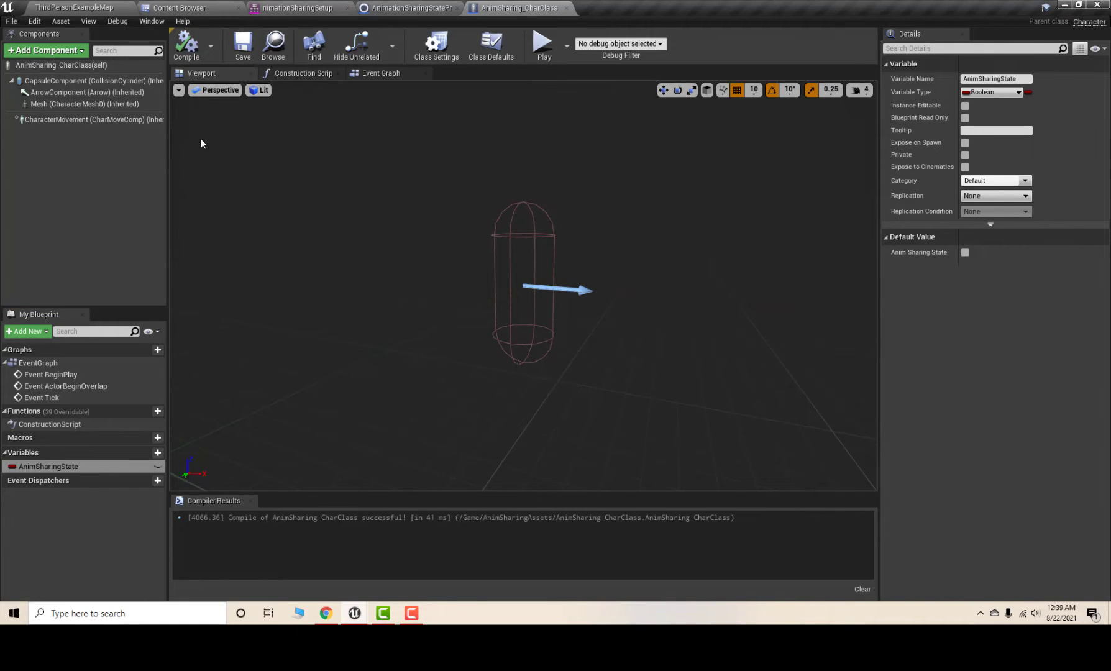
Step: Change the AnimSharingState variable's type to the Anim Sharing States enum, and compile and save the blueprint
click(1011, 100)
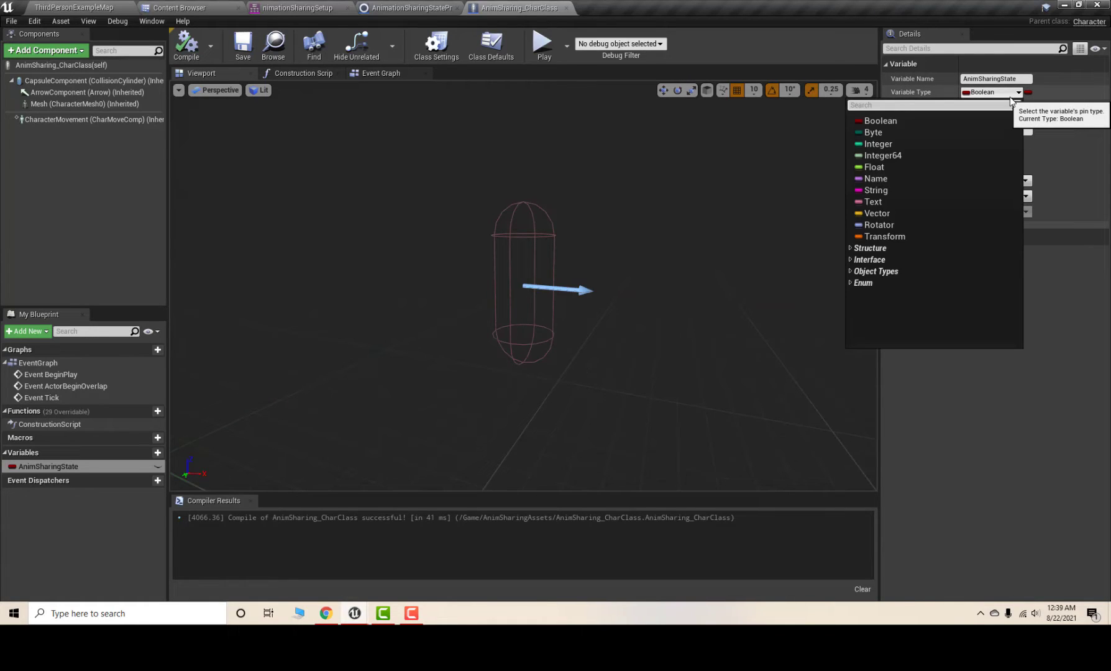
text(anim shar)
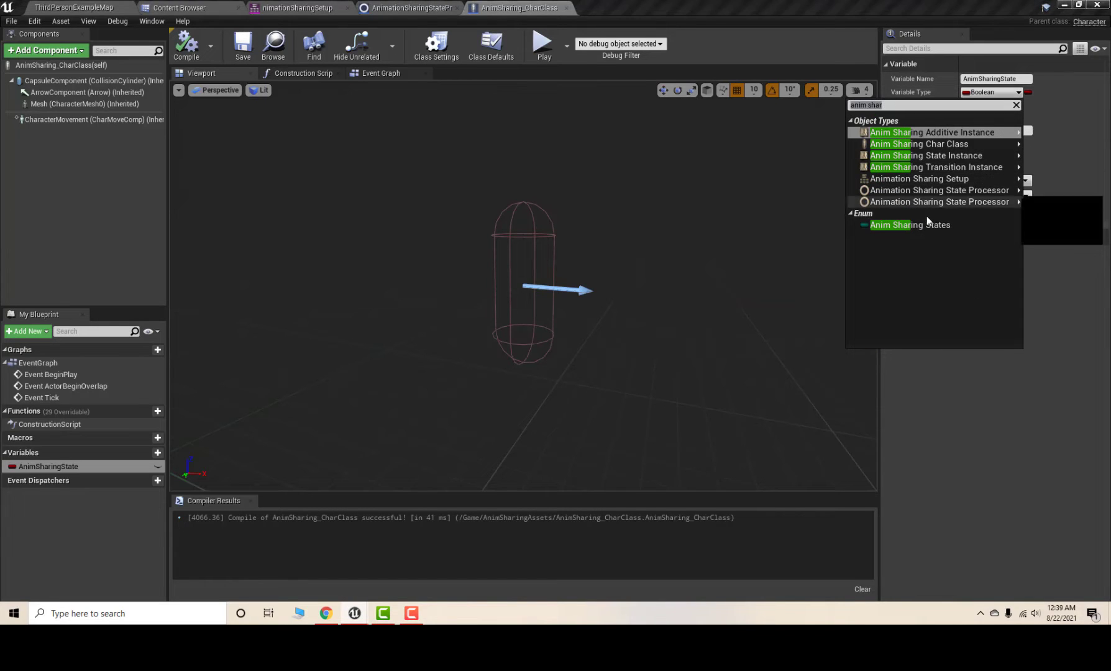
click(928, 225)
click(180, 58)
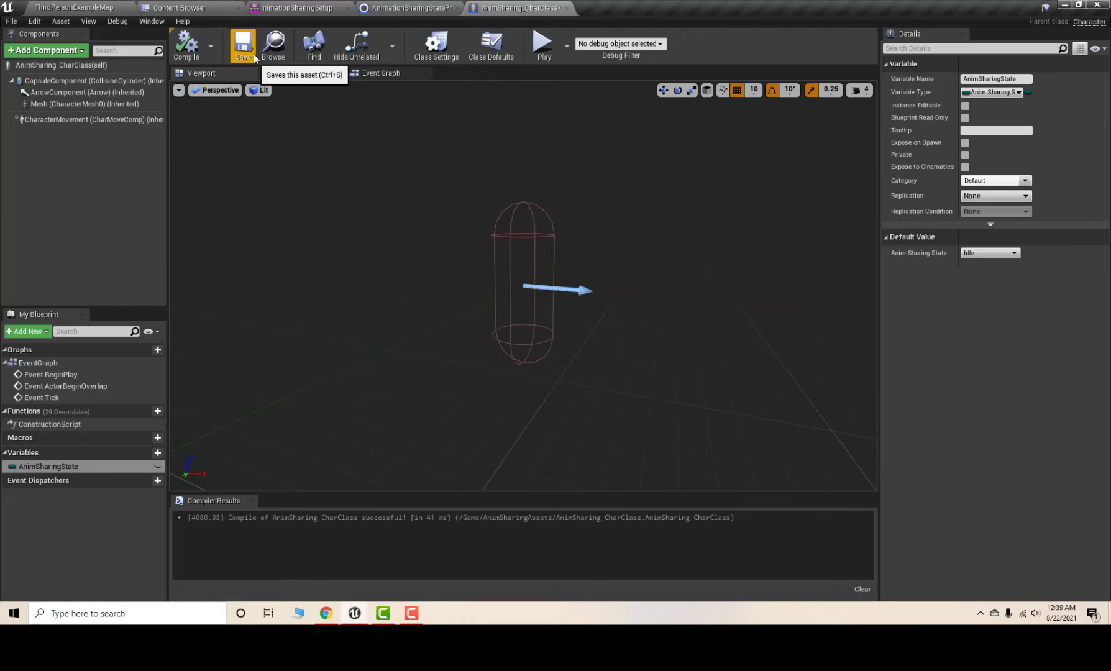
Step: Assign SK_Mannequin_Female as the skeletal mesh of the character's Mesh component and compile
click(79, 103)
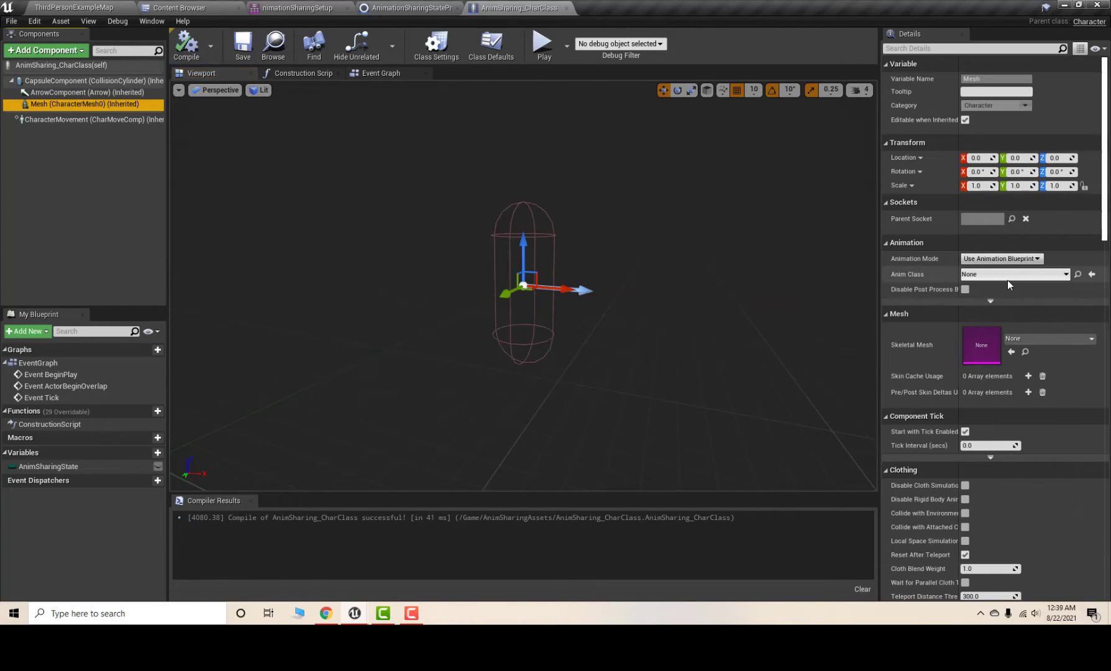
click(1028, 339)
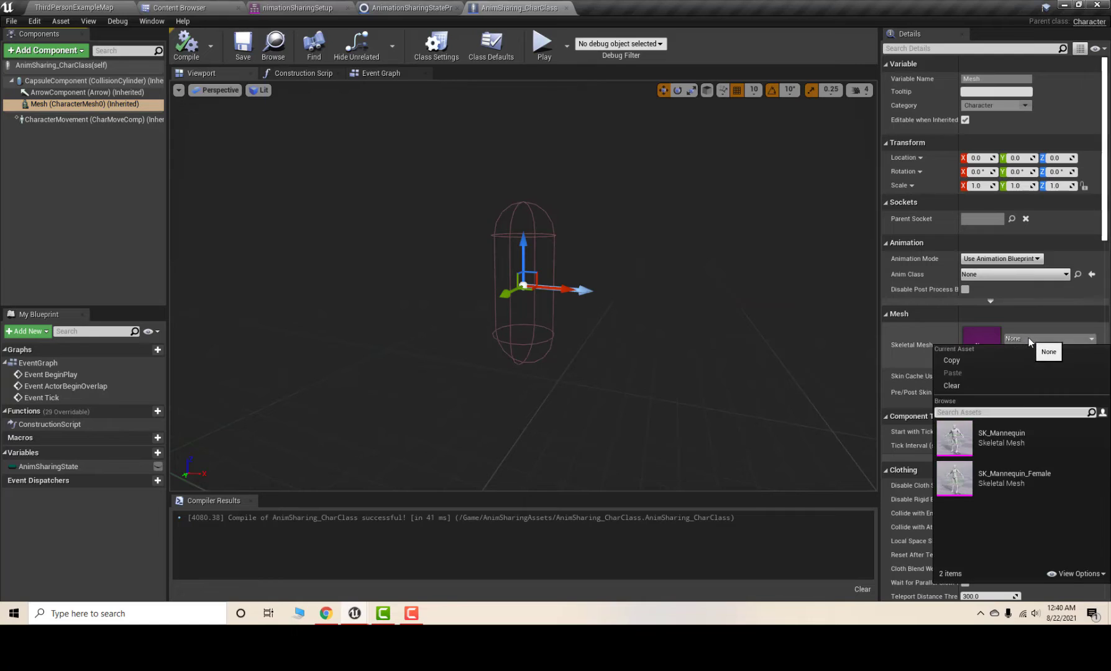
click(1022, 481)
click(181, 48)
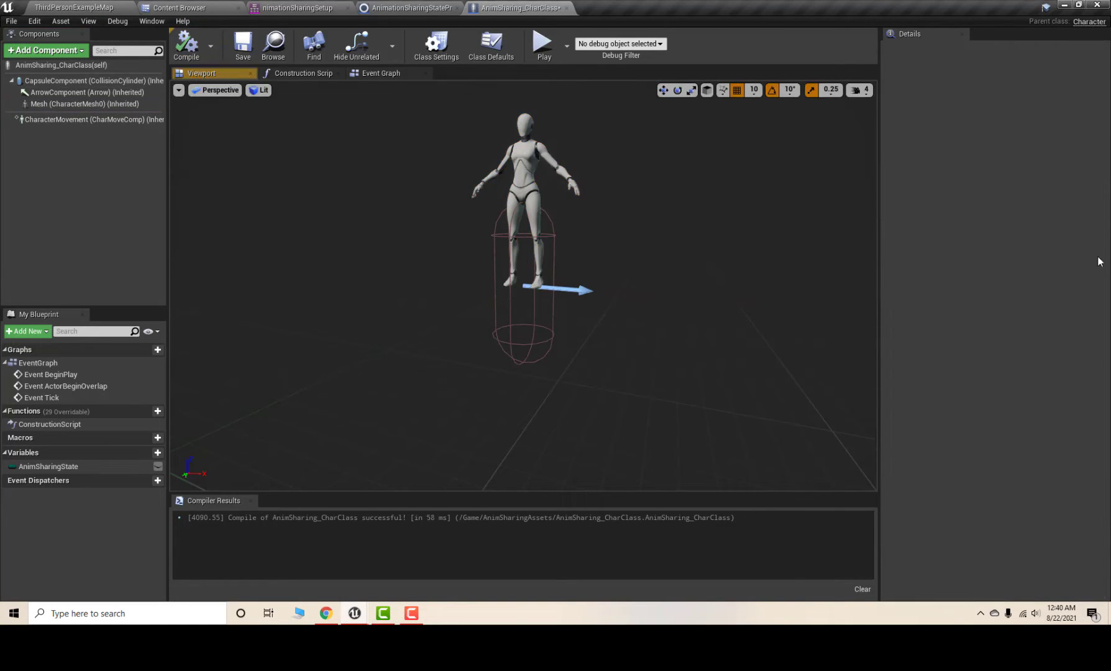
Step: Set the Mesh component's Z location to -90 and its Z rotation to -90, compile and save the character blueprint
click(1064, 158)
text(-90)
key(Tab)
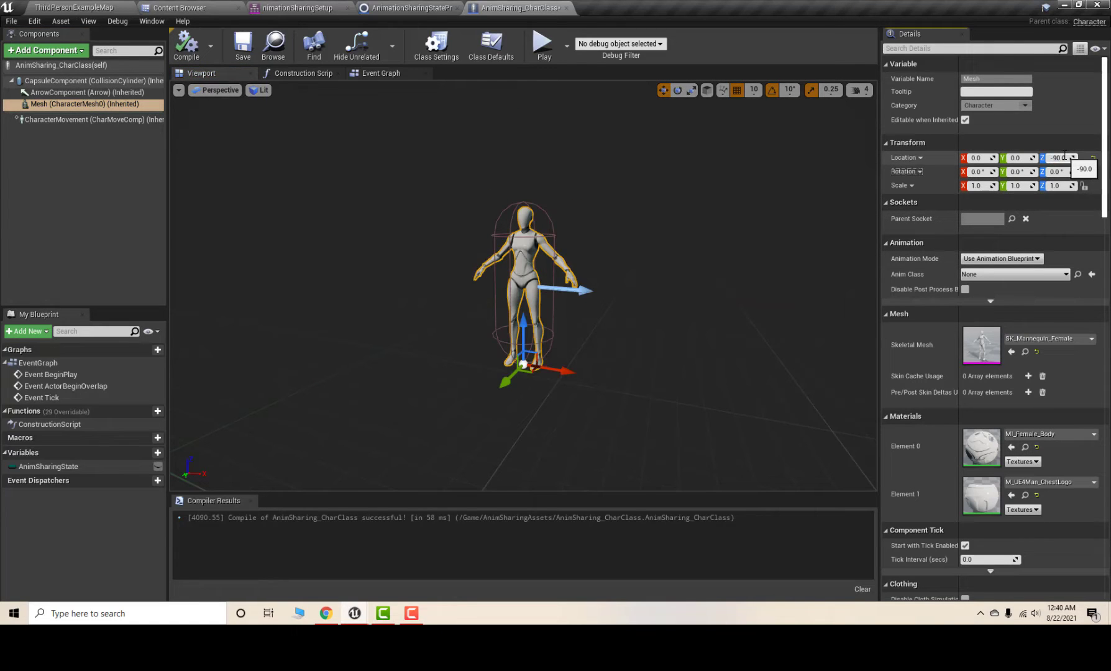
key(Tab)
key(Tab)
text(-90)
key(Return)
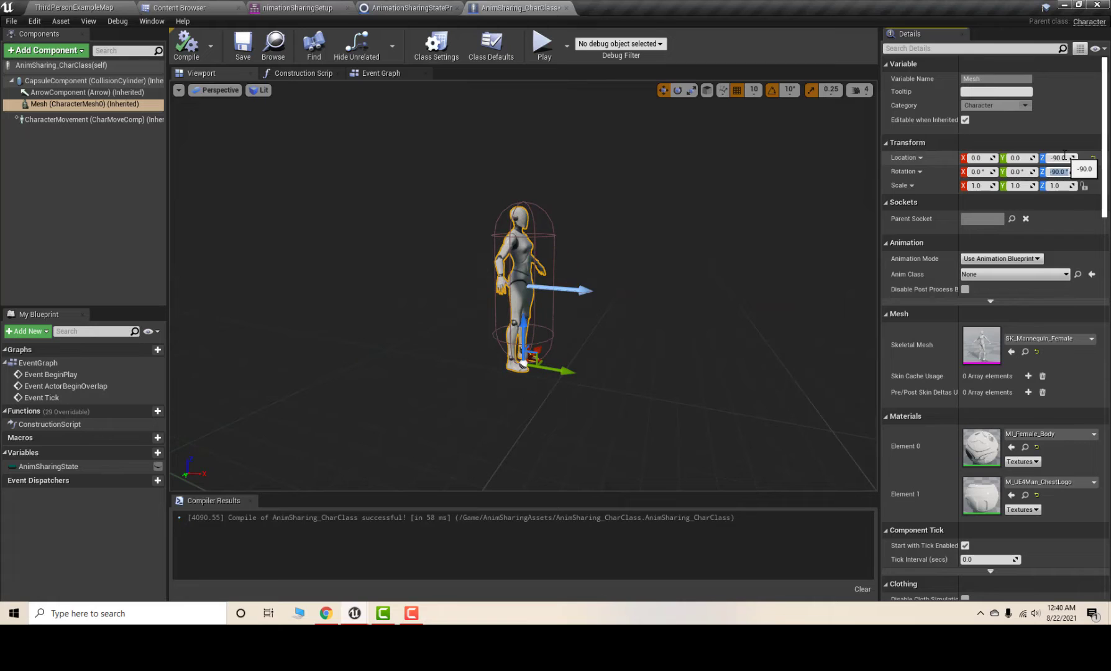
click(180, 57)
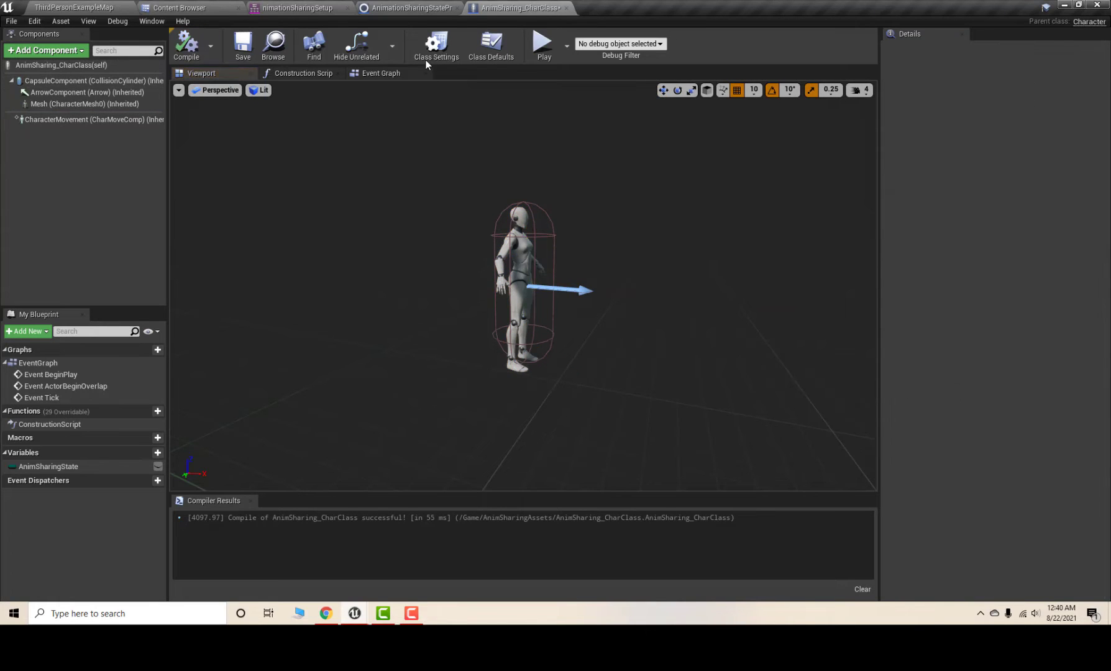
click(380, 72)
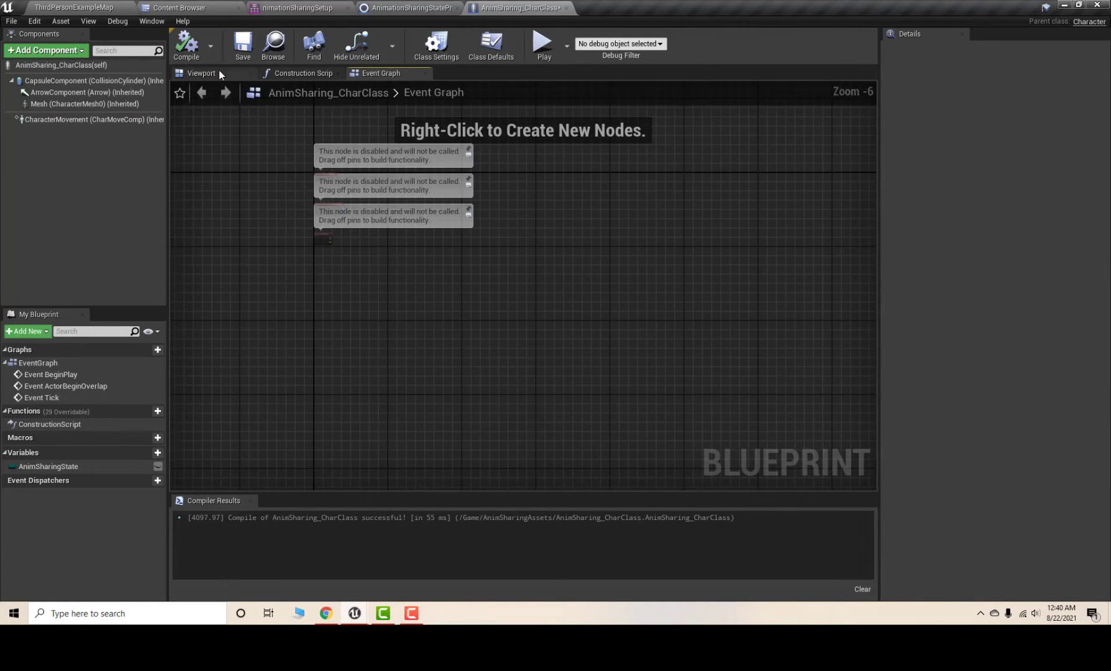
click(218, 70)
click(49, 467)
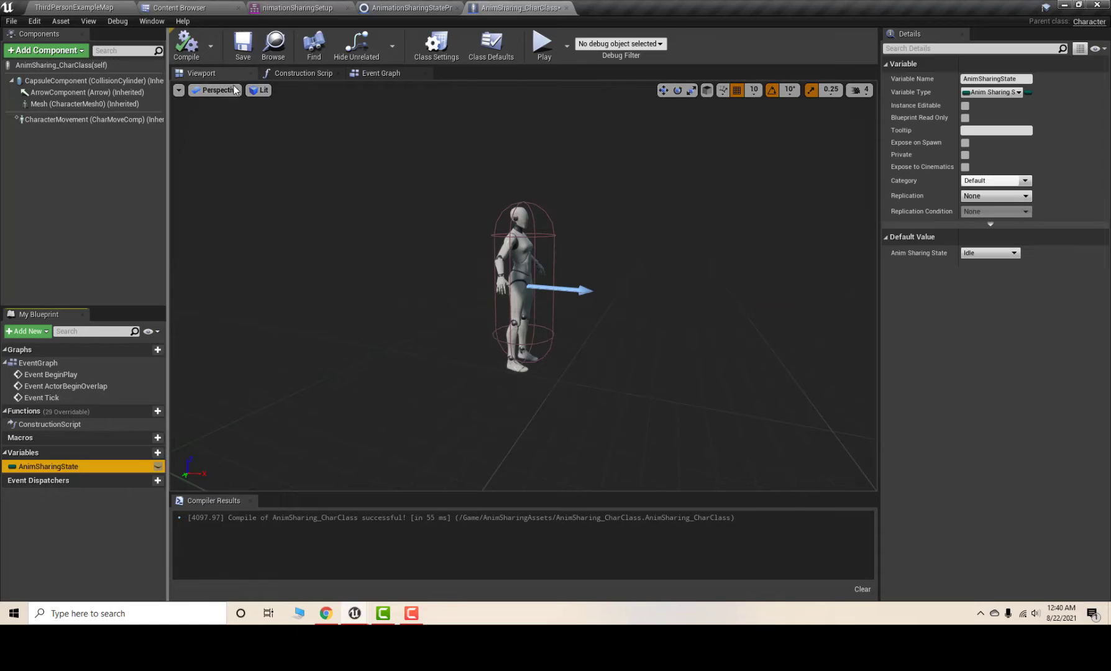
click(243, 45)
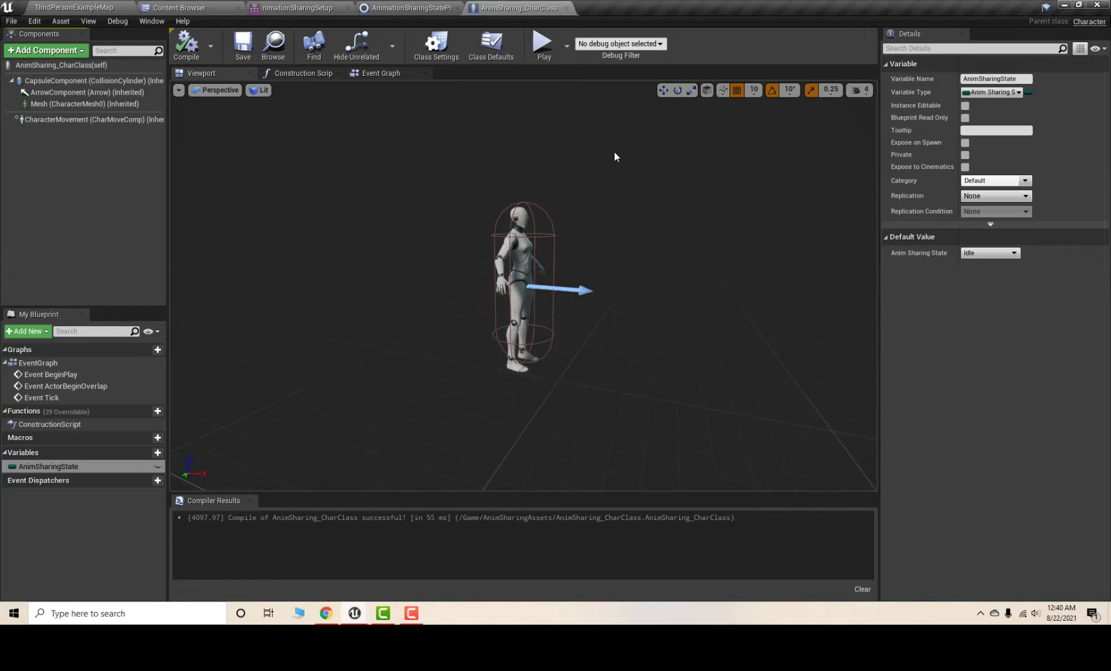
Step: In the AnimationSharingStateProcessor's Process Actor State function, add a Cast To AnimSharing_CharClass node fed by In Actor
click(416, 8)
right_drag(565, 179, 471, 161)
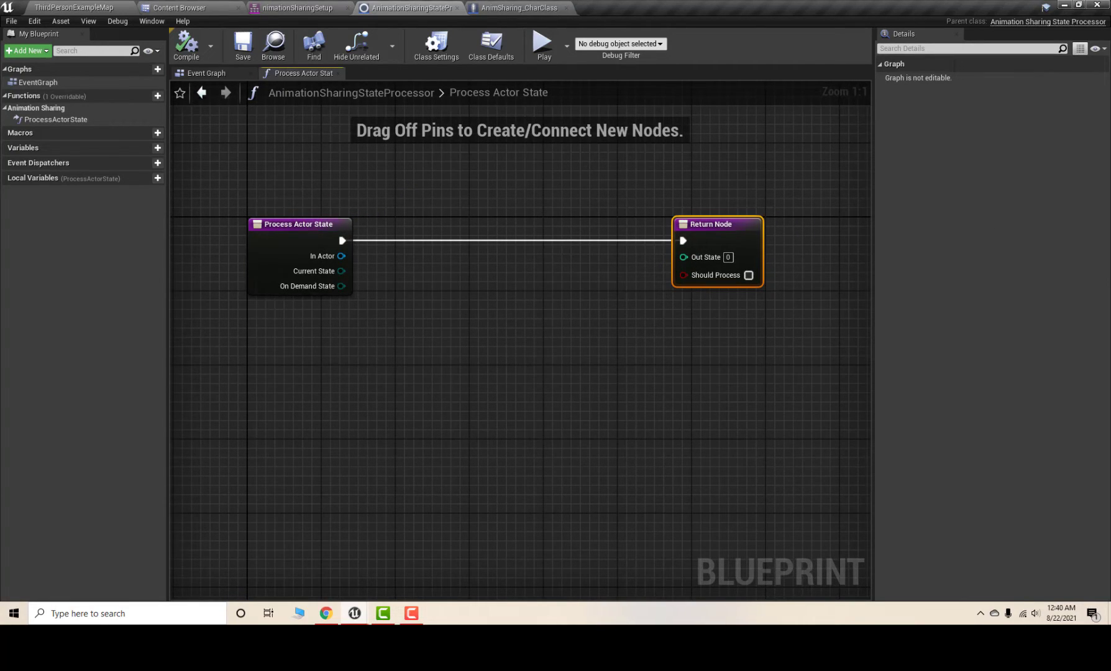
click(588, 420)
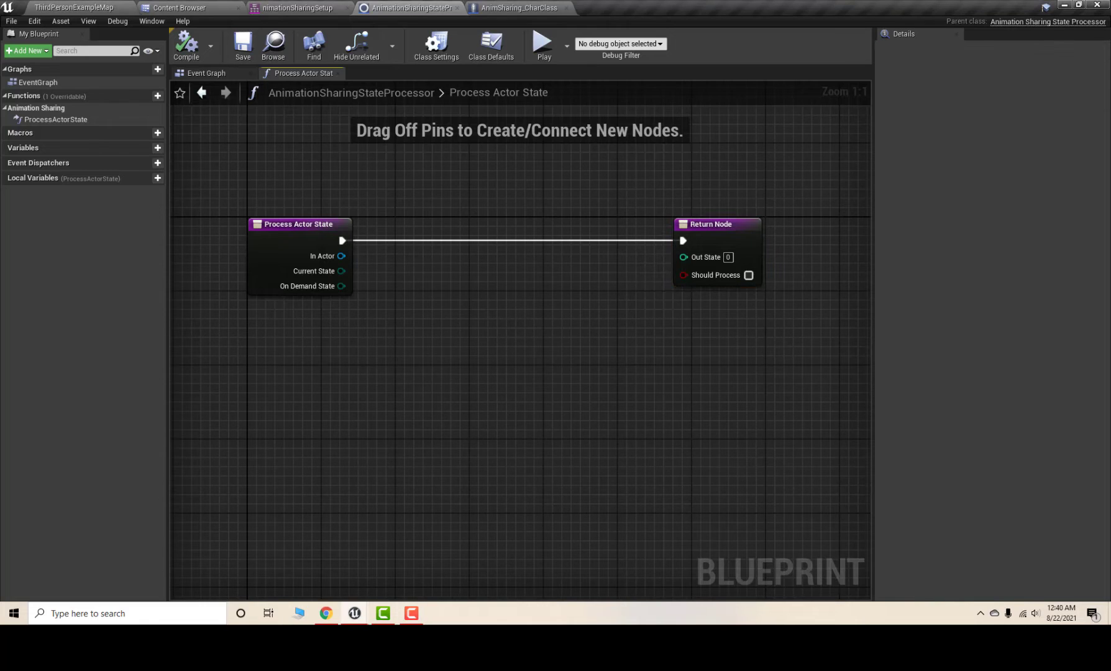
right_drag(588, 420, 624, 451)
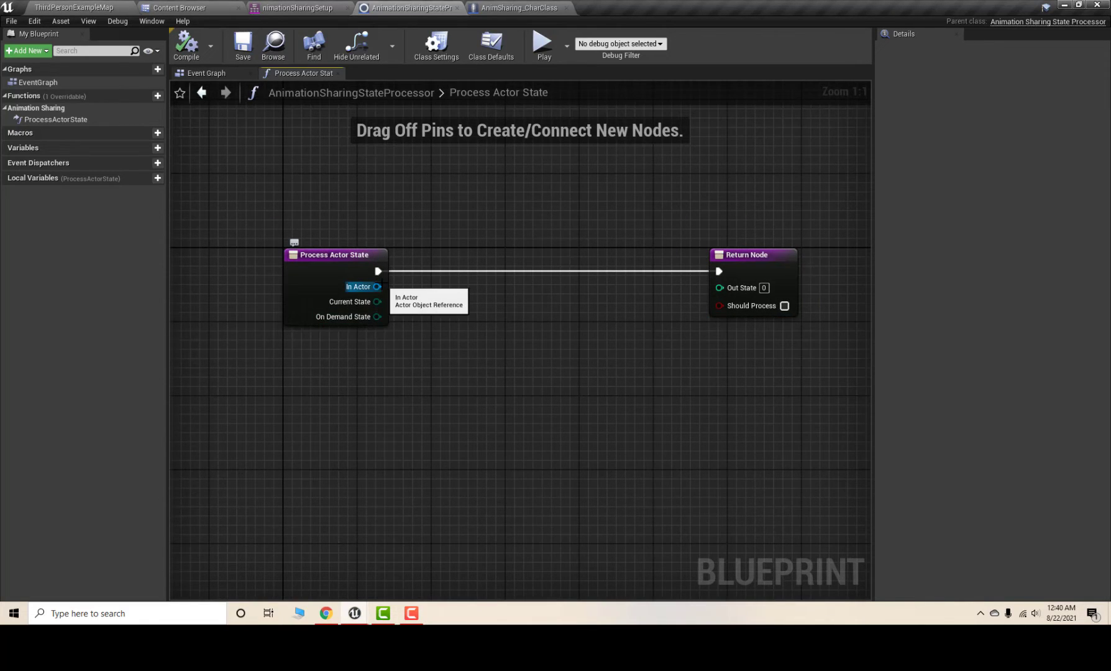
drag(377, 287, 457, 365)
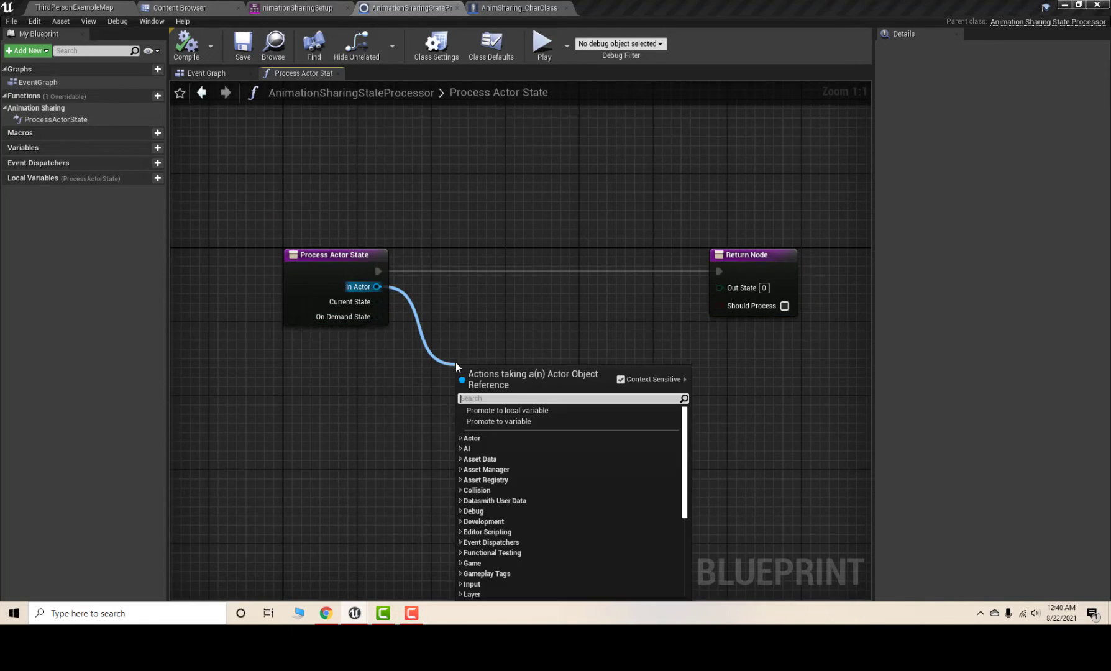
text(cast to animsh)
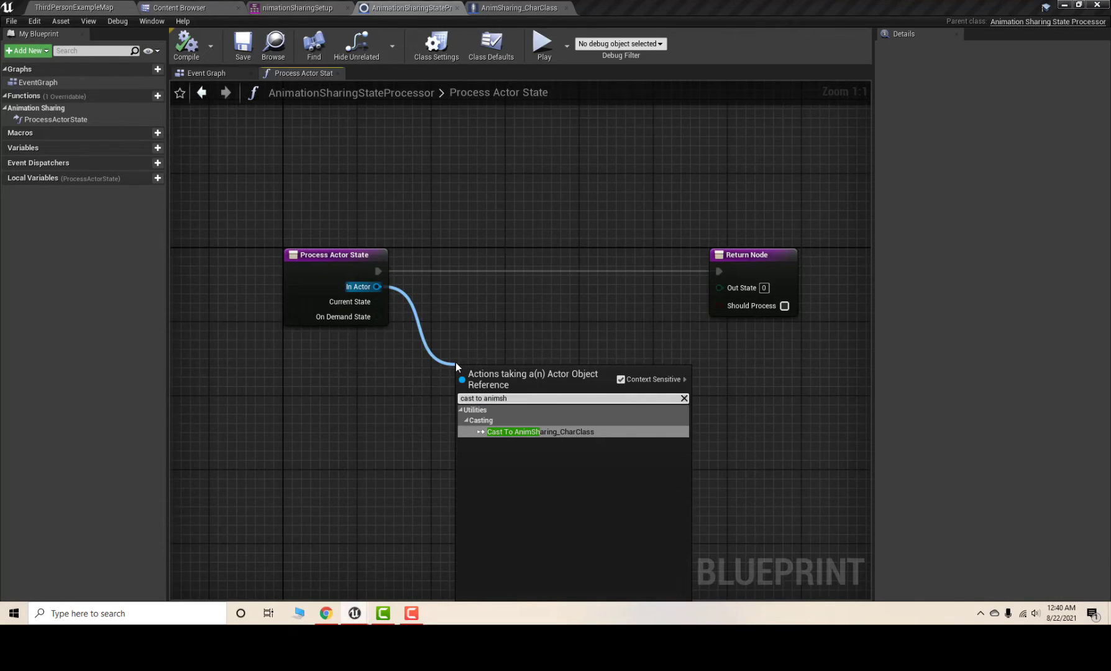
key(Return)
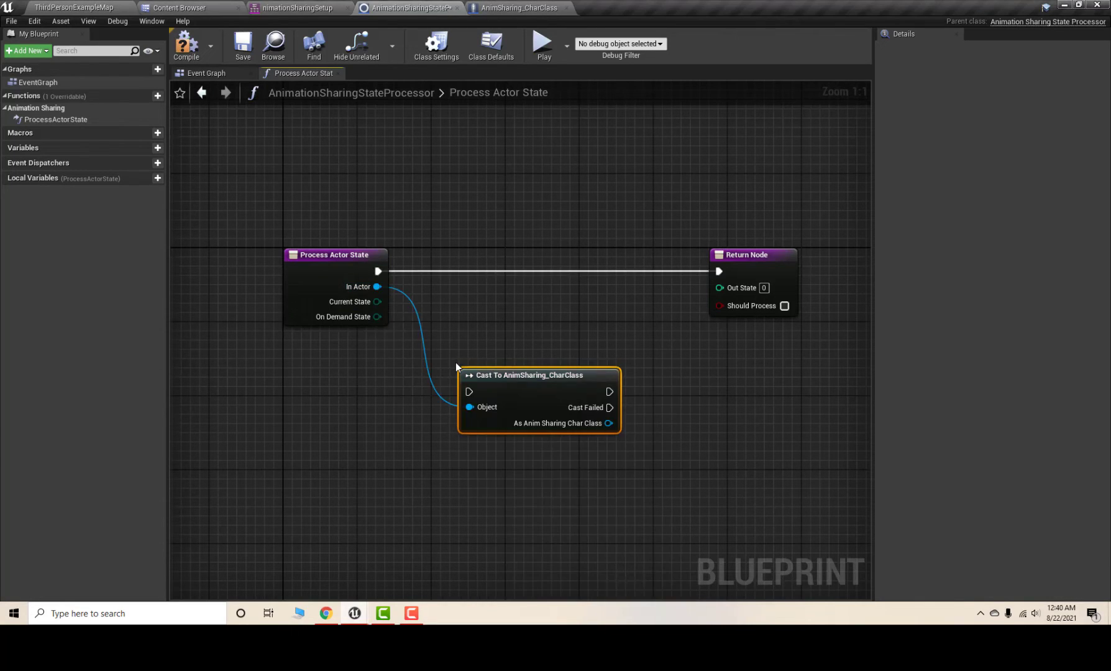
Step: Connect Process Actor State's execution to the cast node, align the cast beside it and move the Return Node further away
drag(378, 271, 461, 266)
right_drag(546, 395, 406, 389)
drag(622, 255, 683, 261)
right_drag(470, 296, 545, 286)
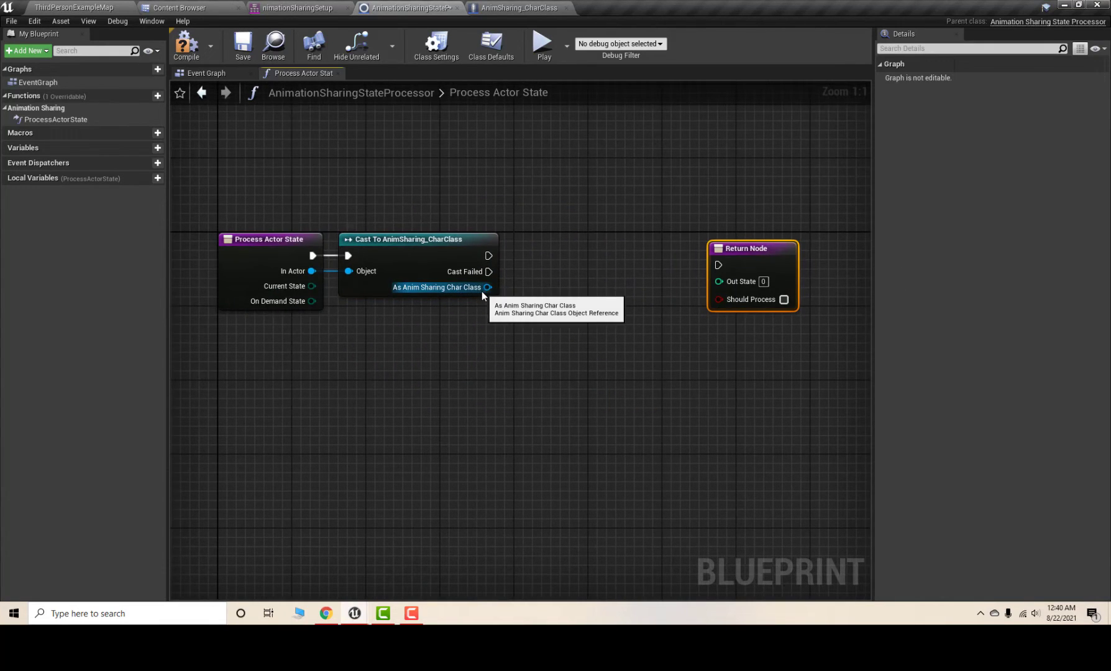
Step: Get the Anim Sharing State variable from the cast's As Anim Sharing Char Class output and make room before the Return Node
drag(481, 291, 510, 341)
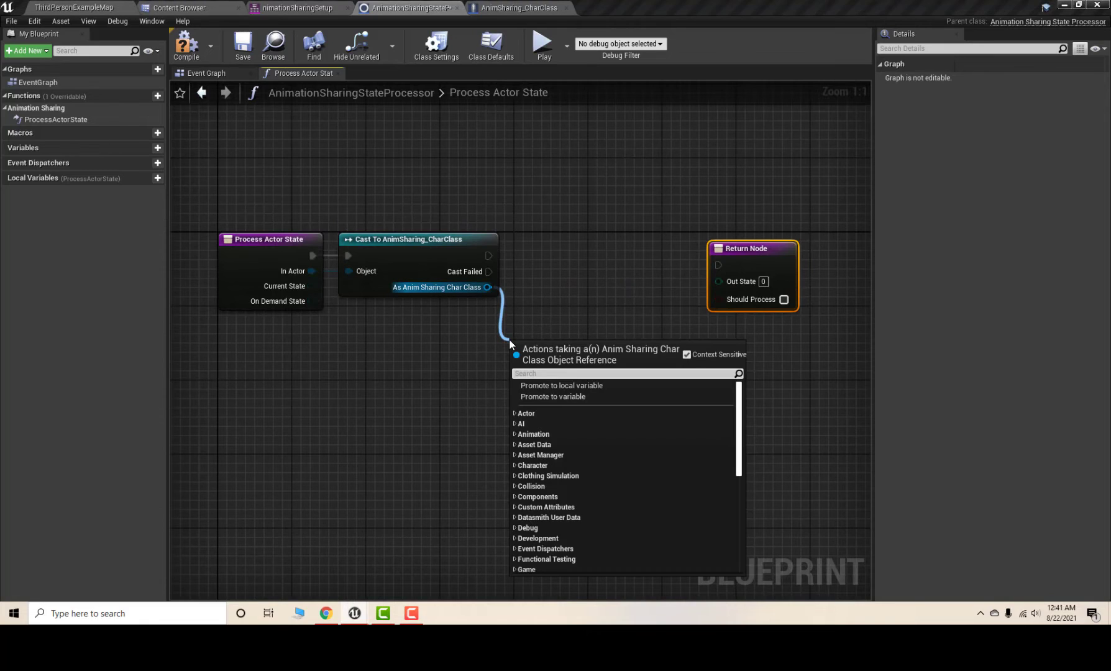
text(get anim)
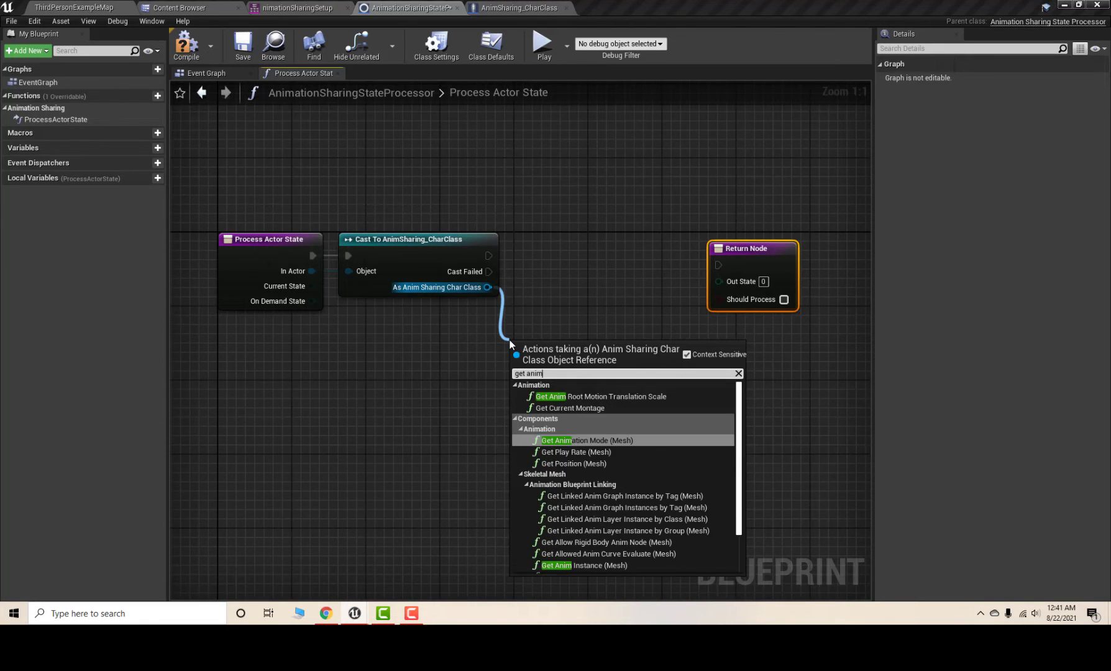
text( shar)
key(Return)
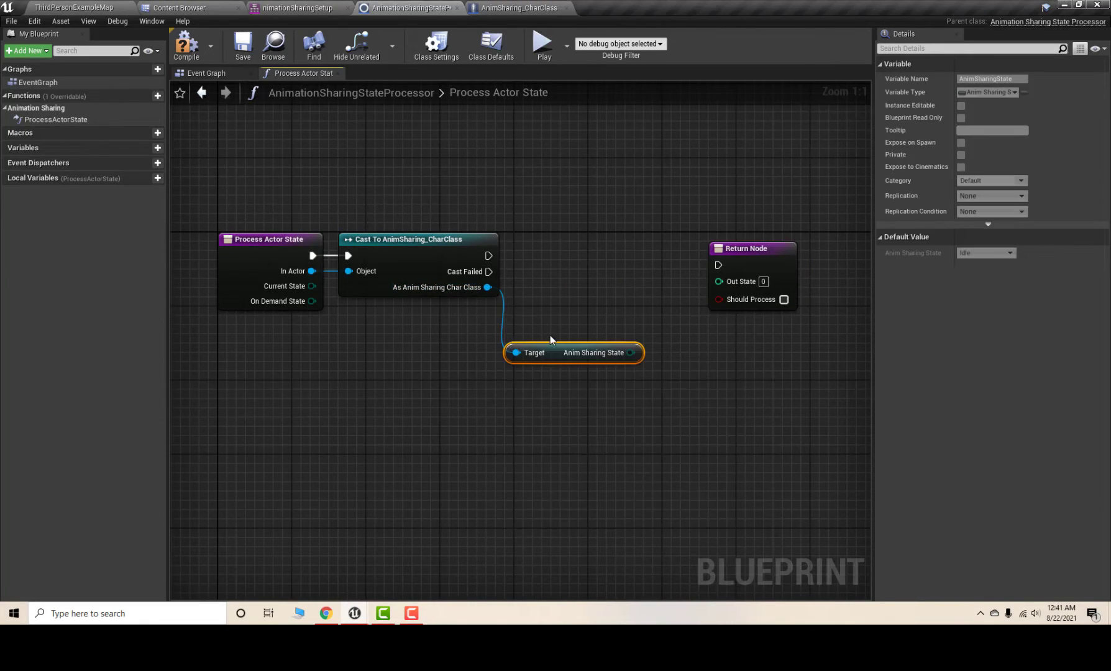
drag(560, 354, 598, 344)
right_drag(644, 305, 582, 313)
drag(696, 259, 752, 259)
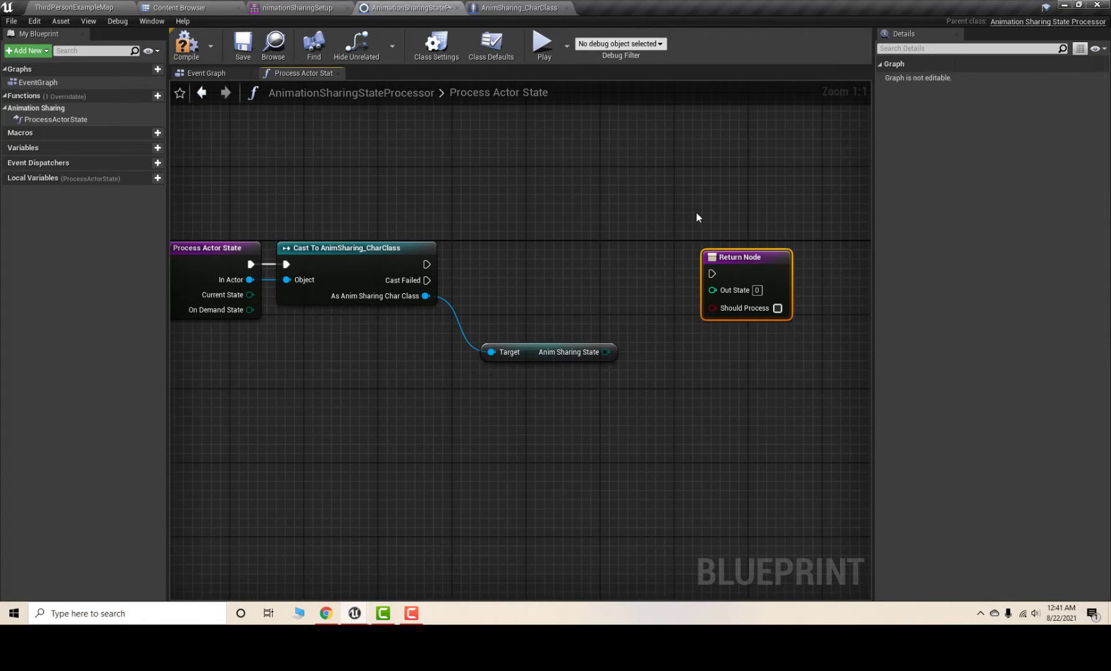
Step: Reposition the Anim Sharing State getter just after the cast node, in front of the Return Node
click(516, 8)
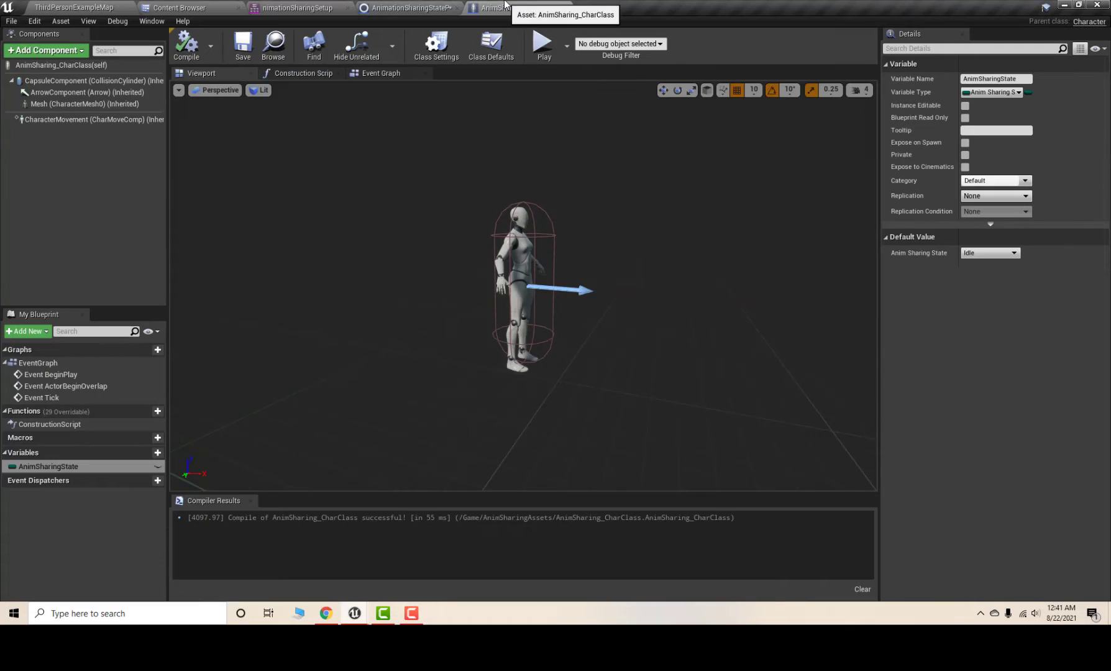
click(421, 6)
drag(541, 347, 520, 328)
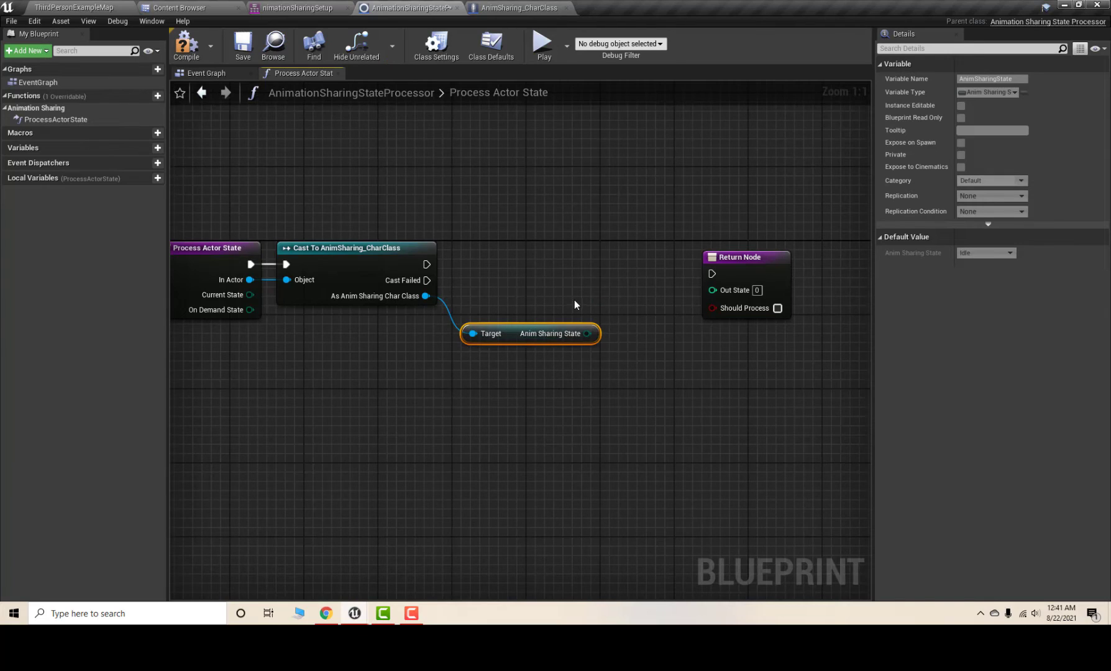
drag(515, 340, 628, 386)
drag(567, 440, 522, 317)
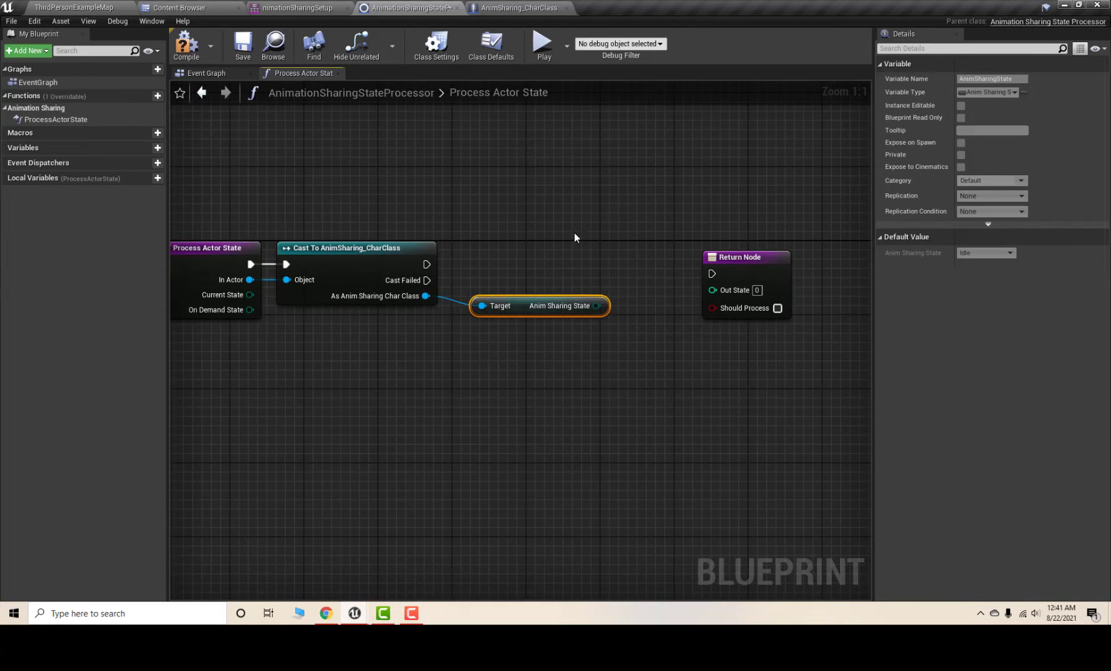
right_drag(574, 237, 511, 249)
click(740, 256)
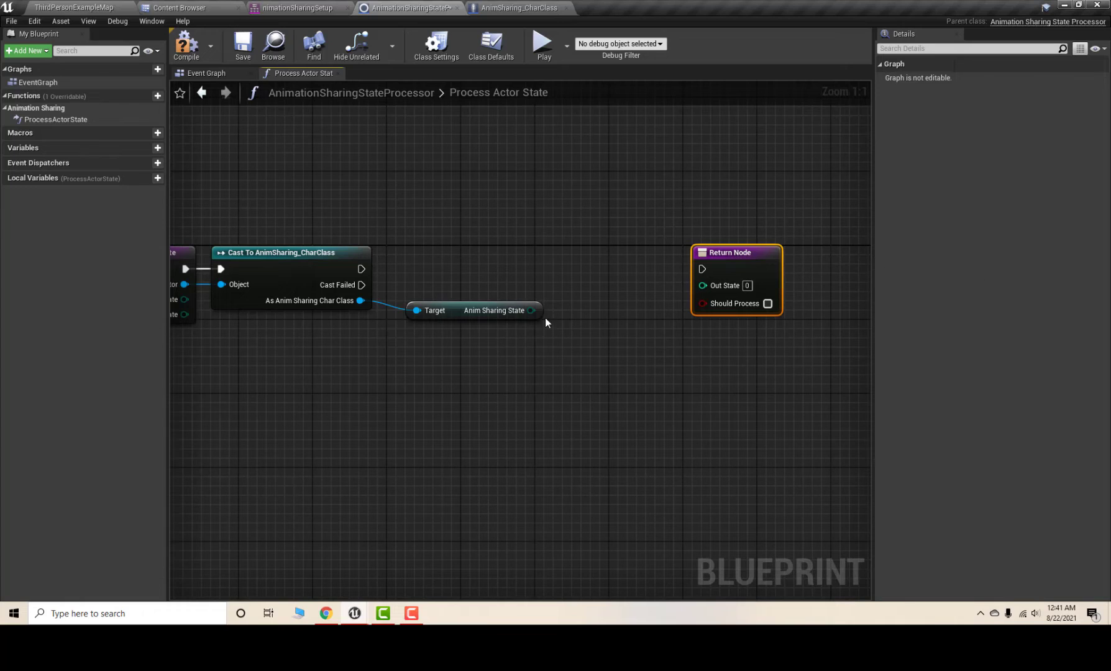
Step: Convert Anim Sharing State with ToInt (byte) into the Return Node's Out State, and connect the cast's execution to the Return Node
drag(532, 311, 567, 303)
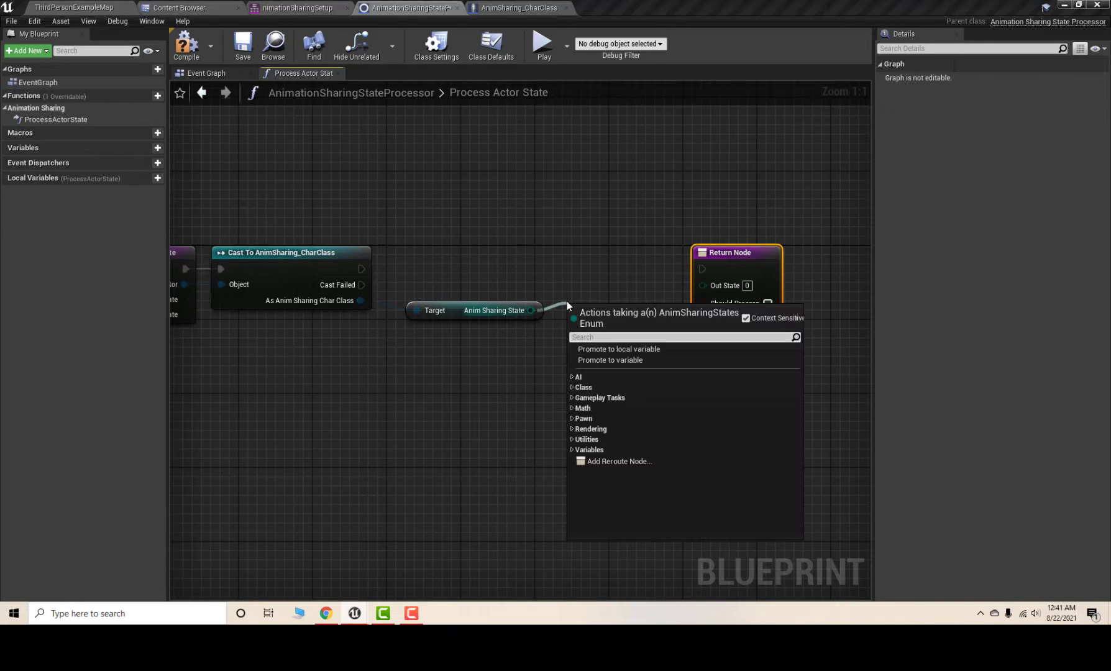
text(to int)
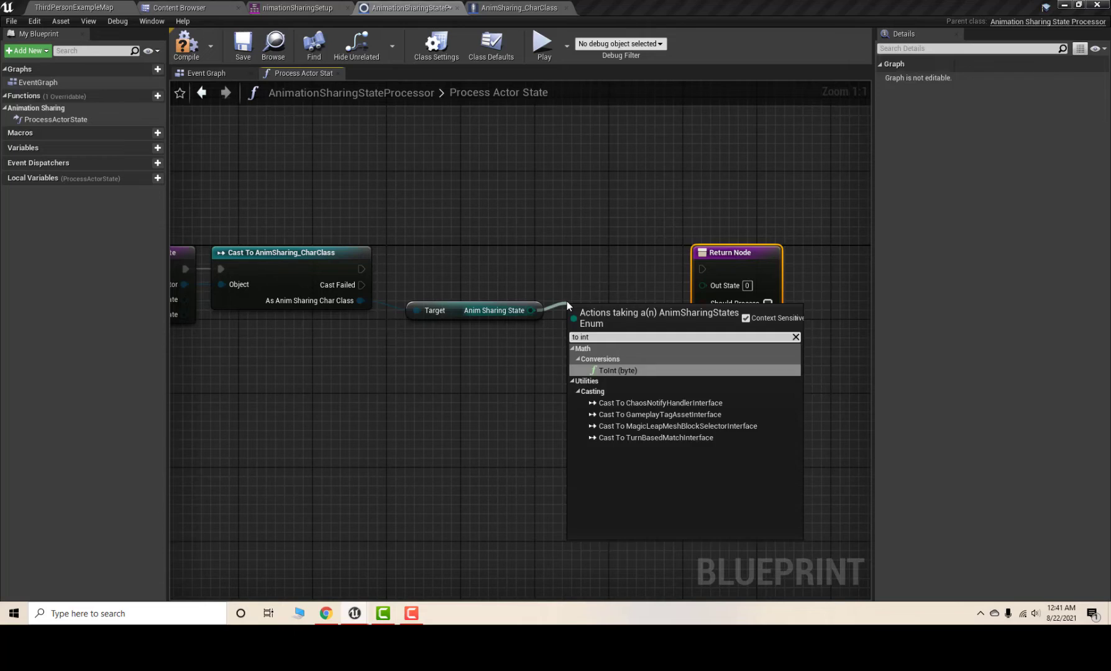
key(Return)
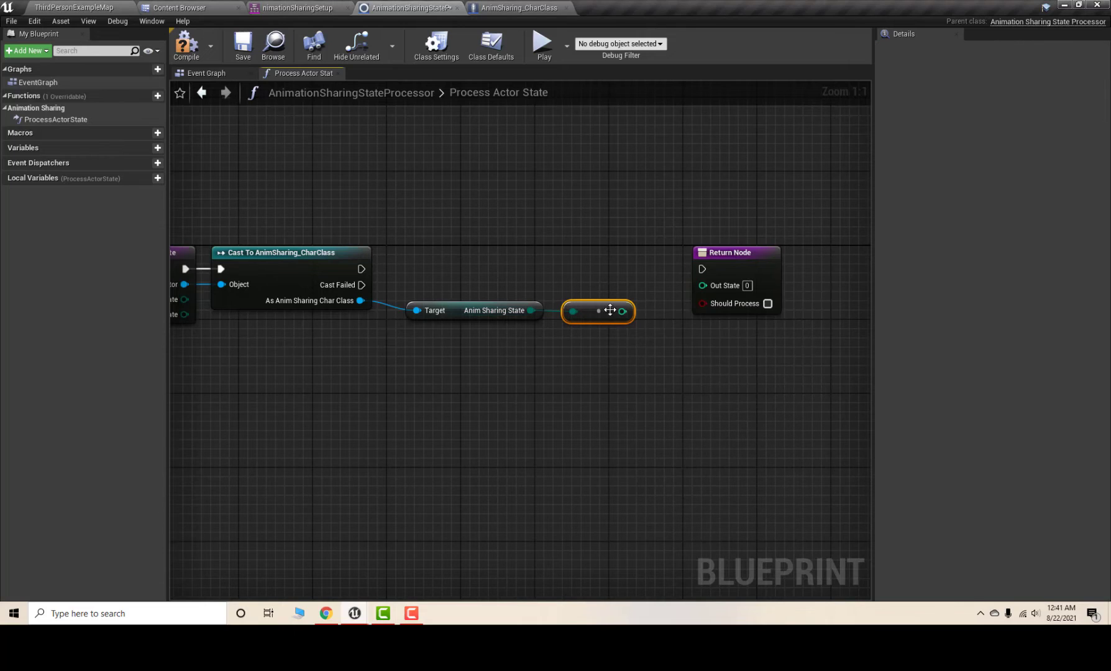
drag(622, 311, 361, 269)
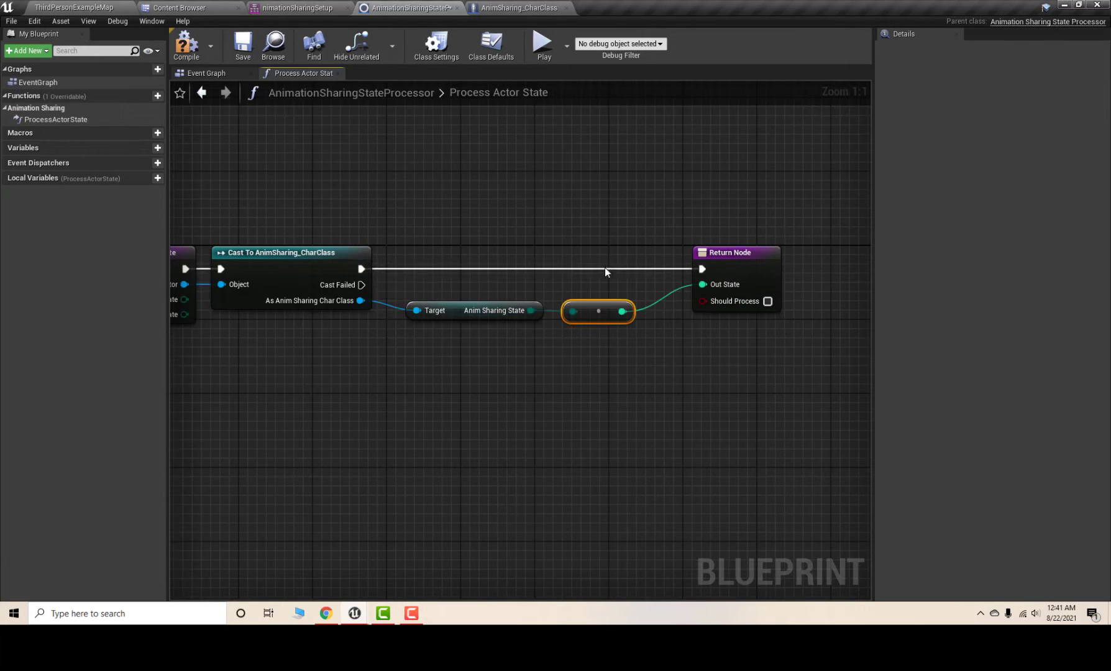
Step: Shift the Return Node slightly away from the conversion node, and compile and save the state processor blueprint
click(764, 257)
drag(765, 258, 775, 256)
click(757, 219)
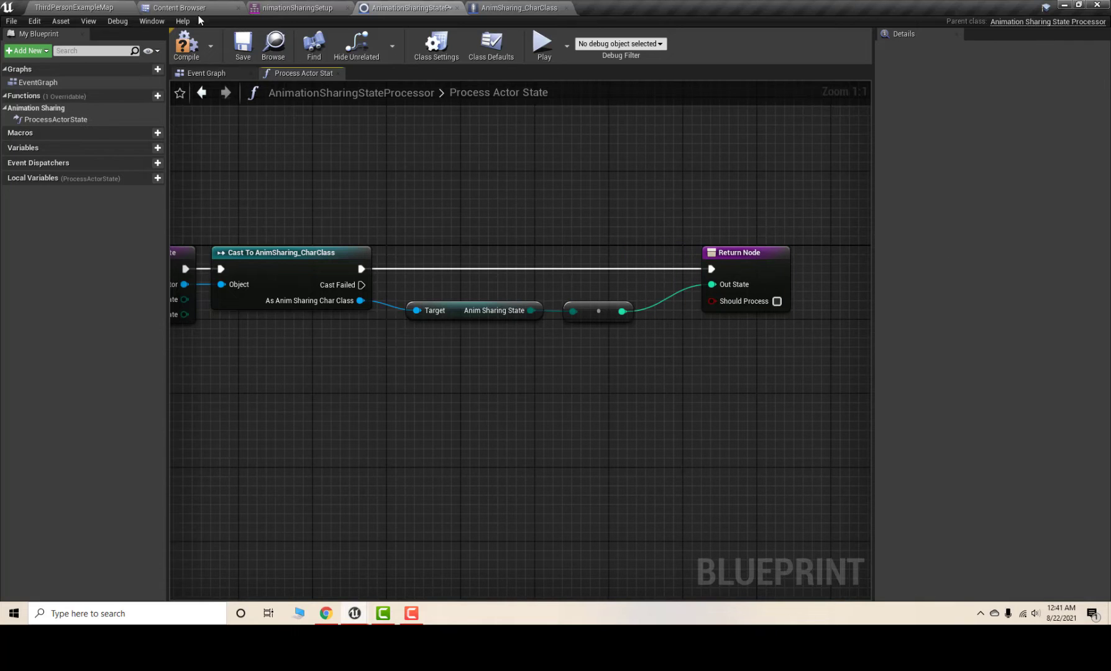
click(188, 38)
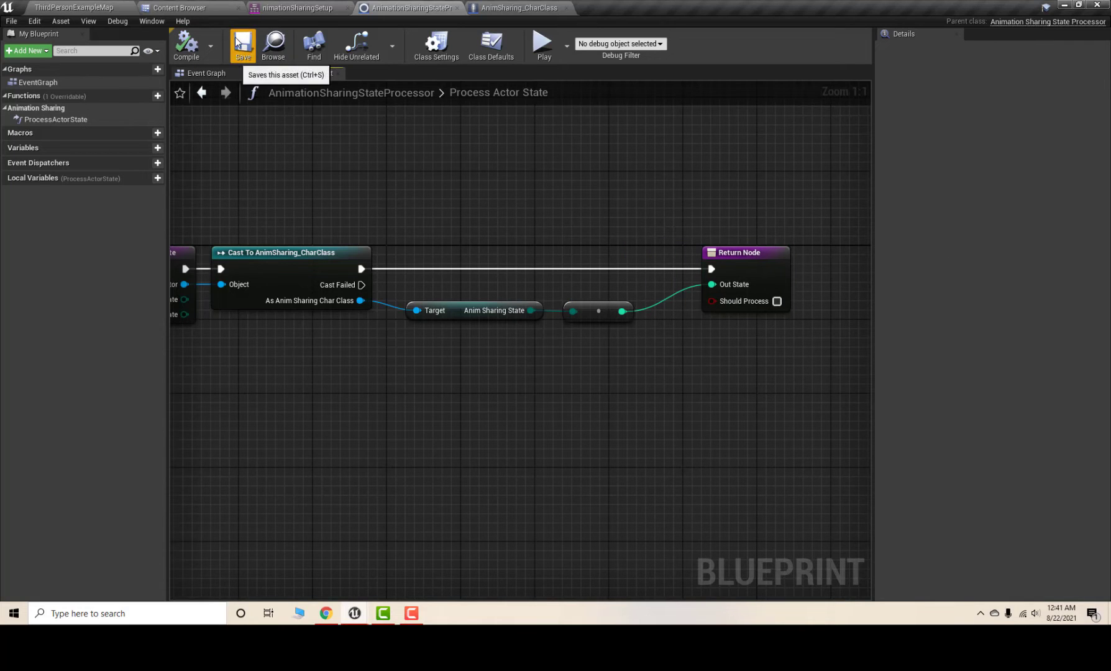
scroll(344, 205, down, 3)
right_drag(343, 205, 421, 219)
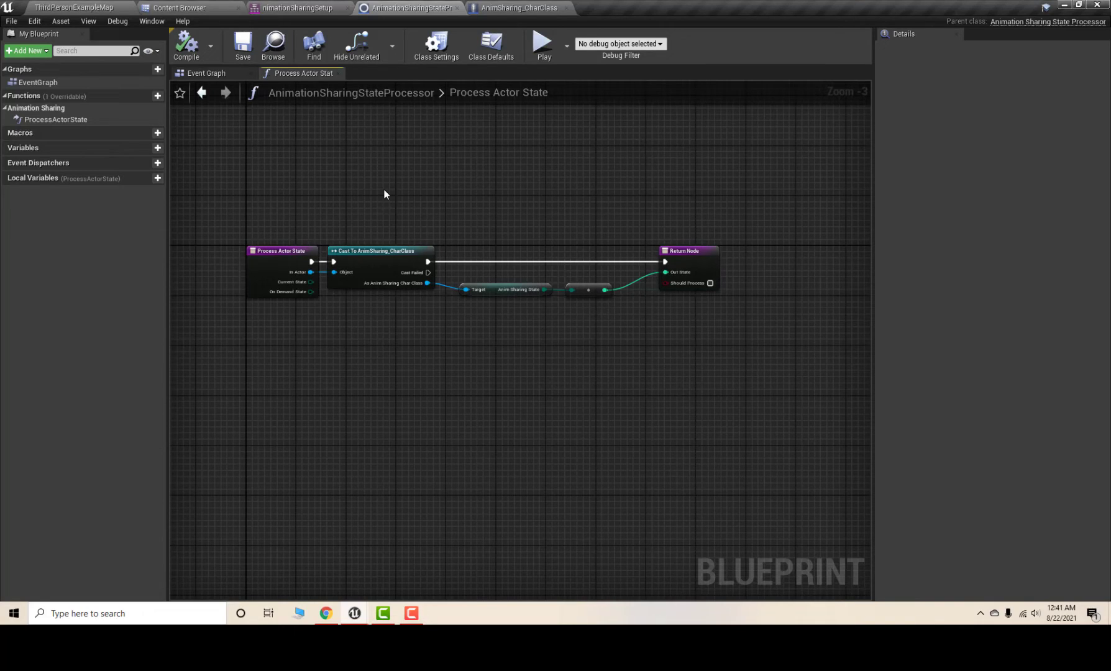
scroll(609, 253, up, 4)
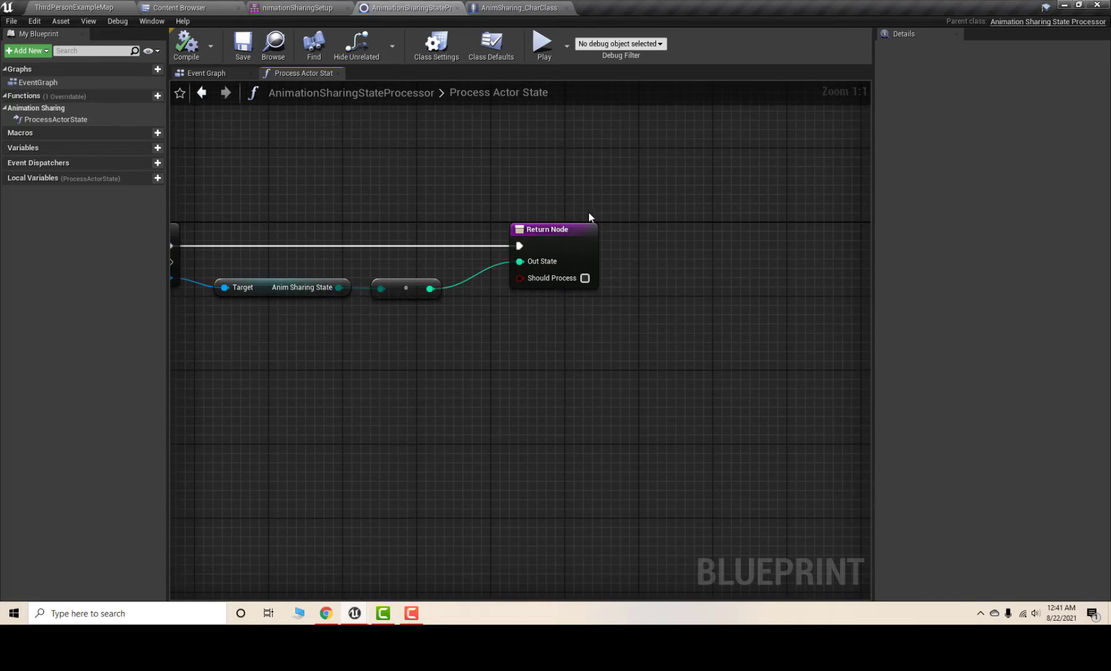
Step: Enable Should Process on the Return Node of Process Actor State, and compile and save the blueprint
right_drag(550, 228, 621, 218)
click(620, 221)
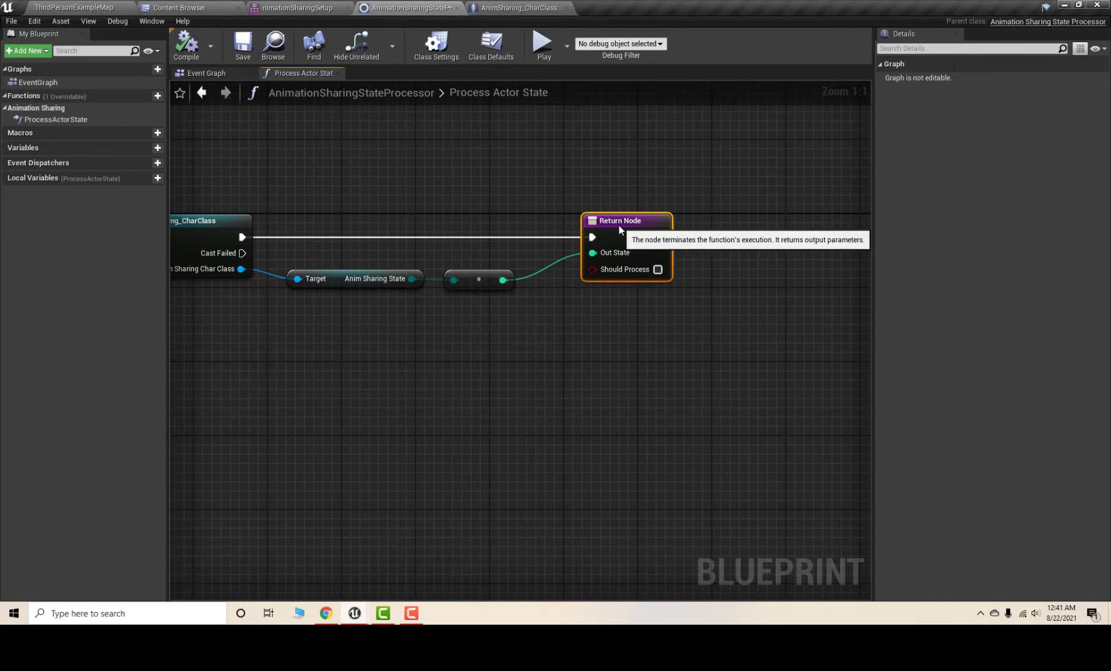
click(659, 270)
click(201, 54)
scroll(454, 192, down, 3)
scroll(379, 214, up, 2)
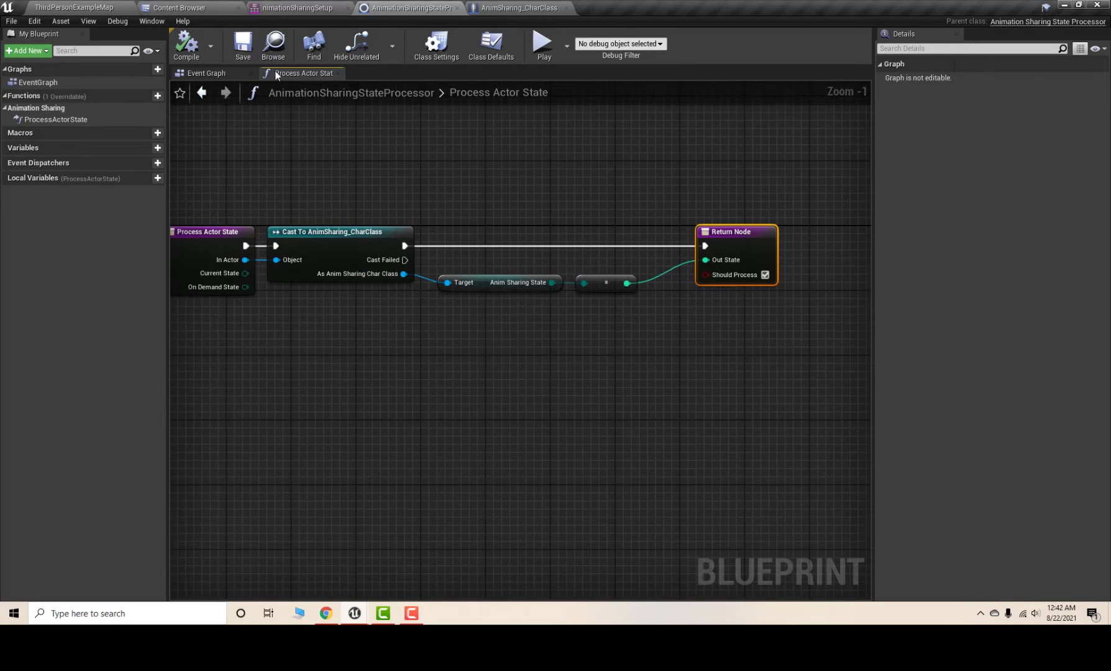
click(252, 52)
Step: Space the Process Actor State entry node farther from the cast node and save the state processor blueprint
right_drag(563, 188, 527, 189)
right_drag(368, 206, 423, 215)
drag(251, 245, 192, 250)
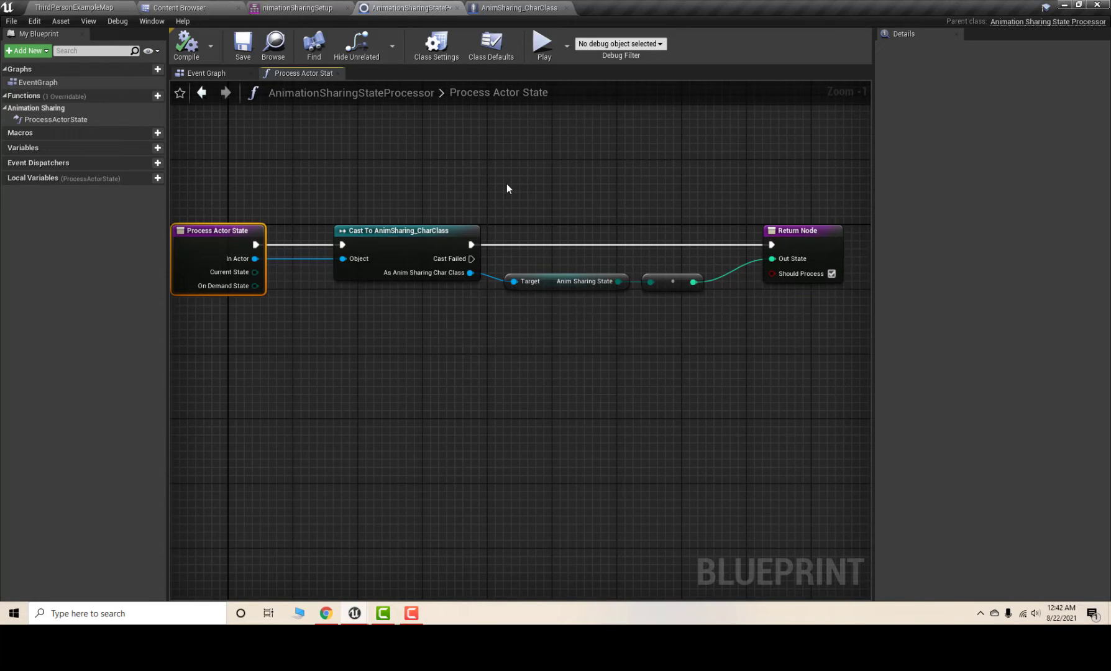
click(242, 45)
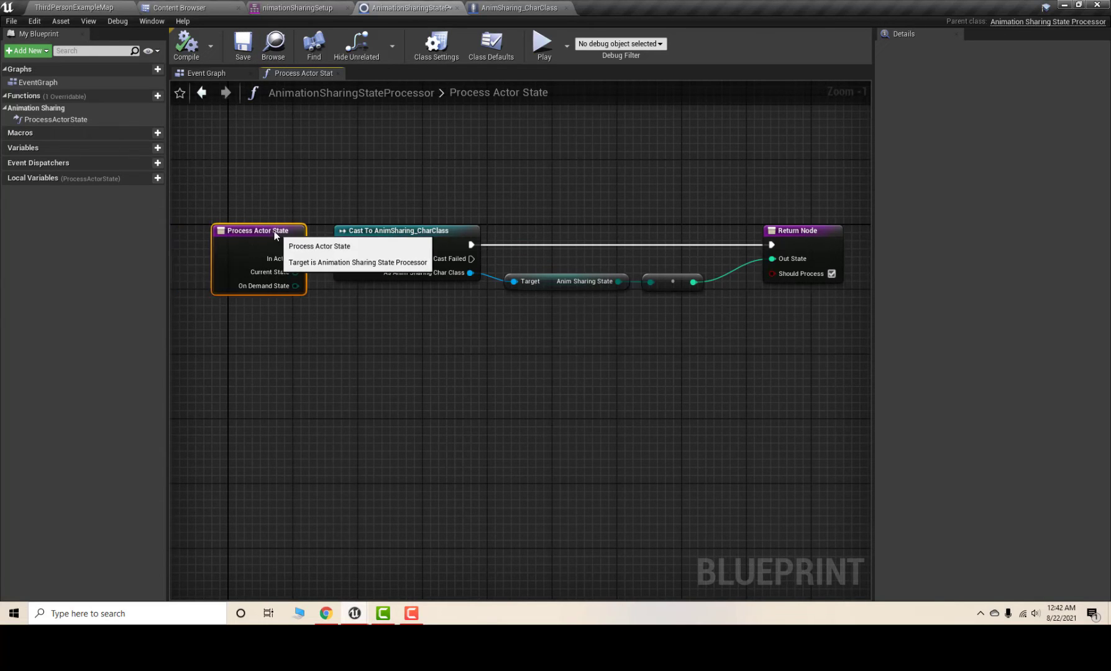
scroll(439, 189, down, 6)
scroll(418, 181, up, 3)
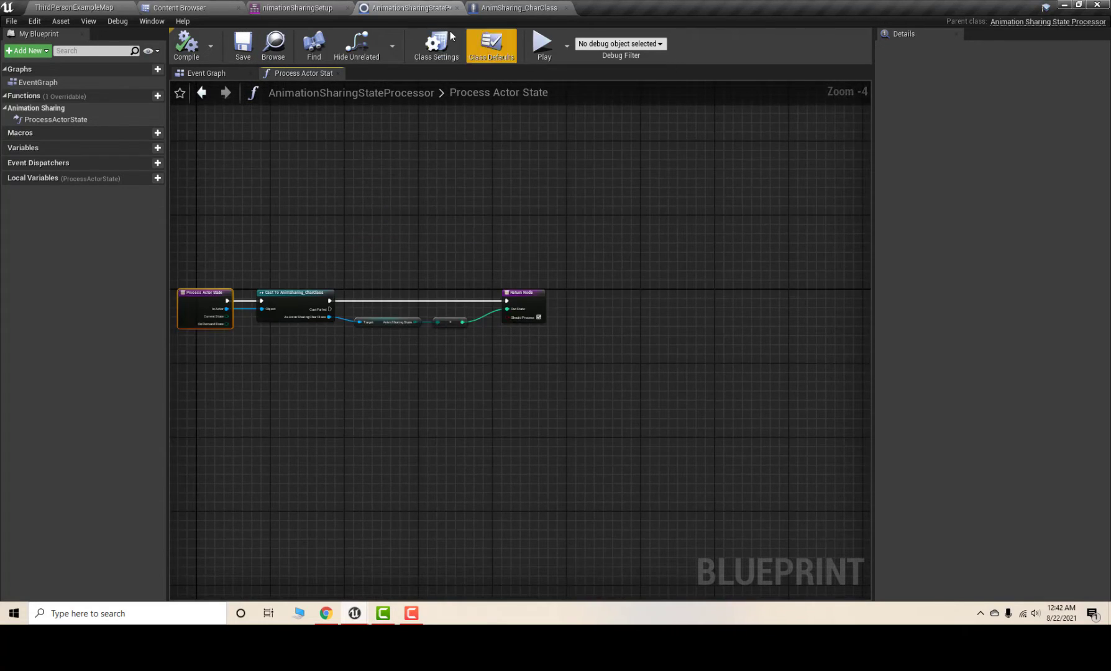
Step: In the animation sharing setup asset, reassign AnimationSharingStateProcessor as the skeleton setup's State Processor Class and save
click(335, 5)
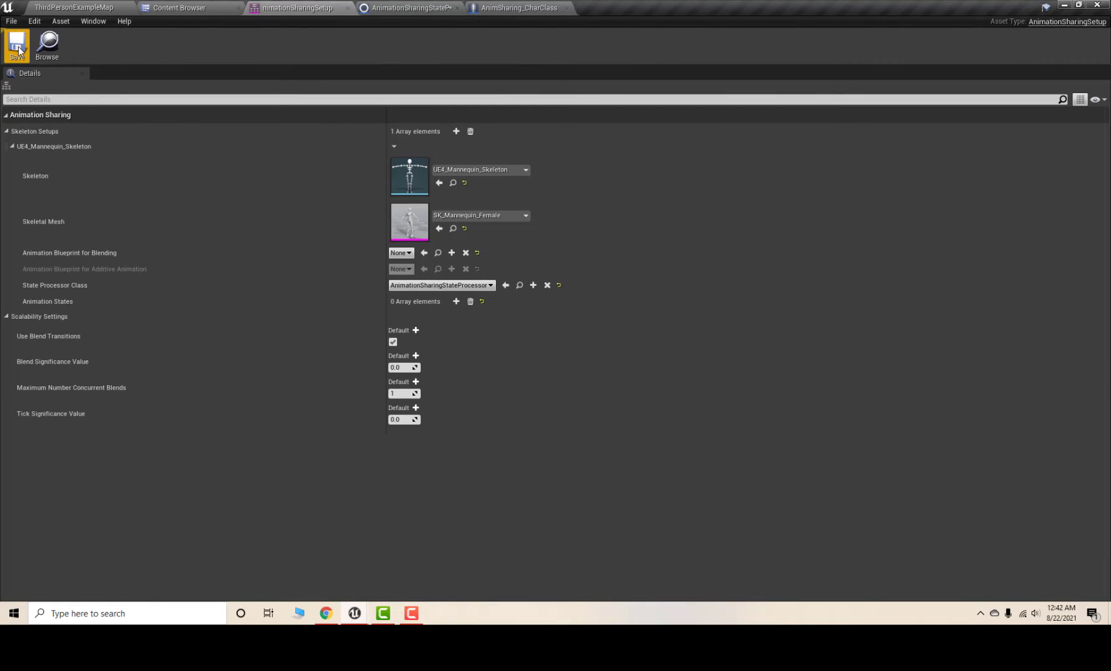
click(520, 285)
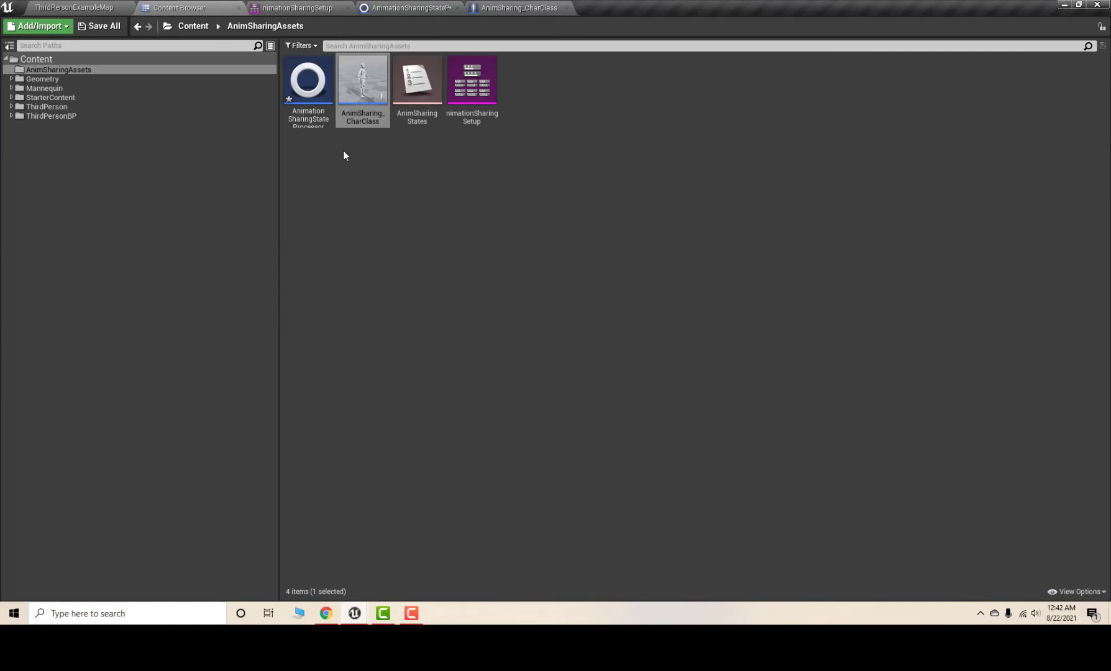
click(306, 7)
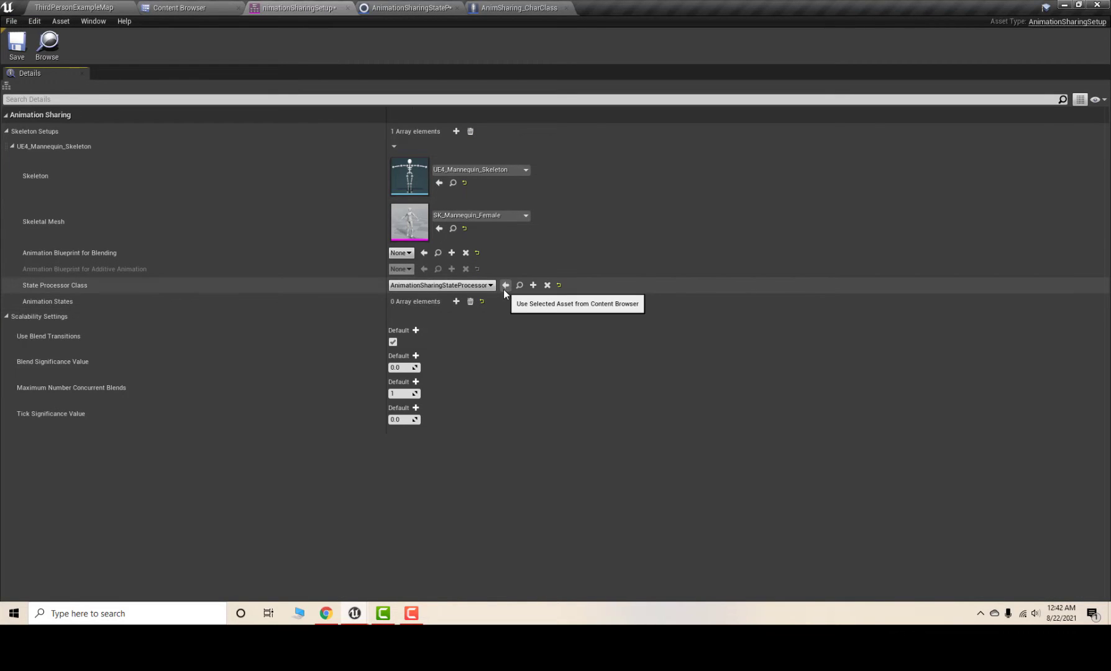
click(505, 287)
click(17, 43)
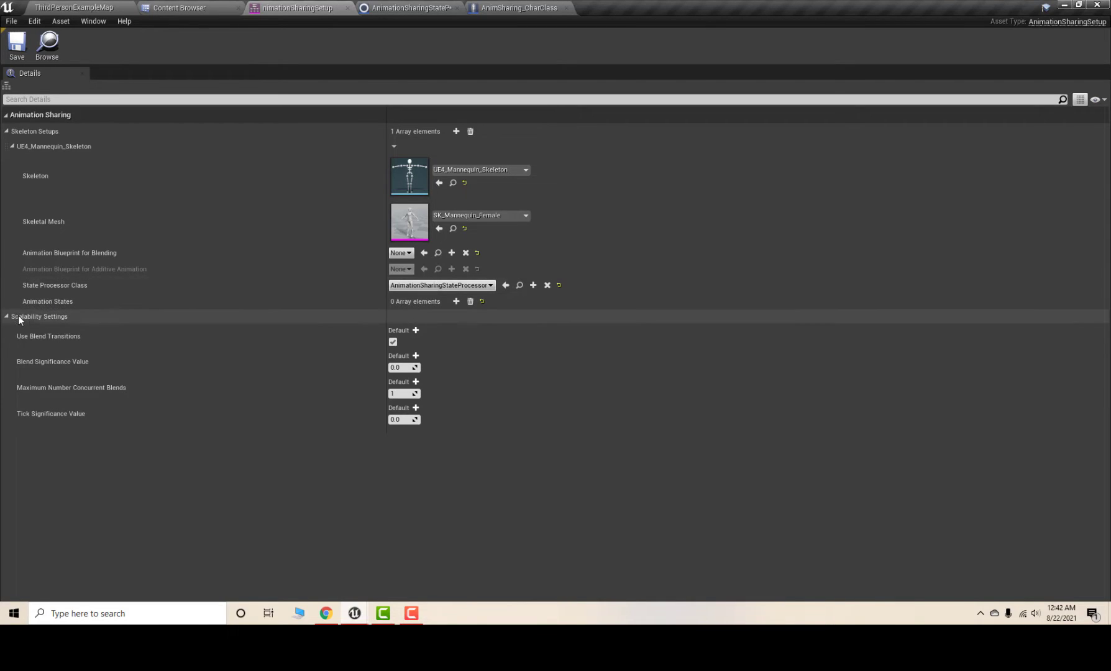
Step: Add a first Animation States entry for the Idle state to the mannequin skeleton setup and save
click(455, 302)
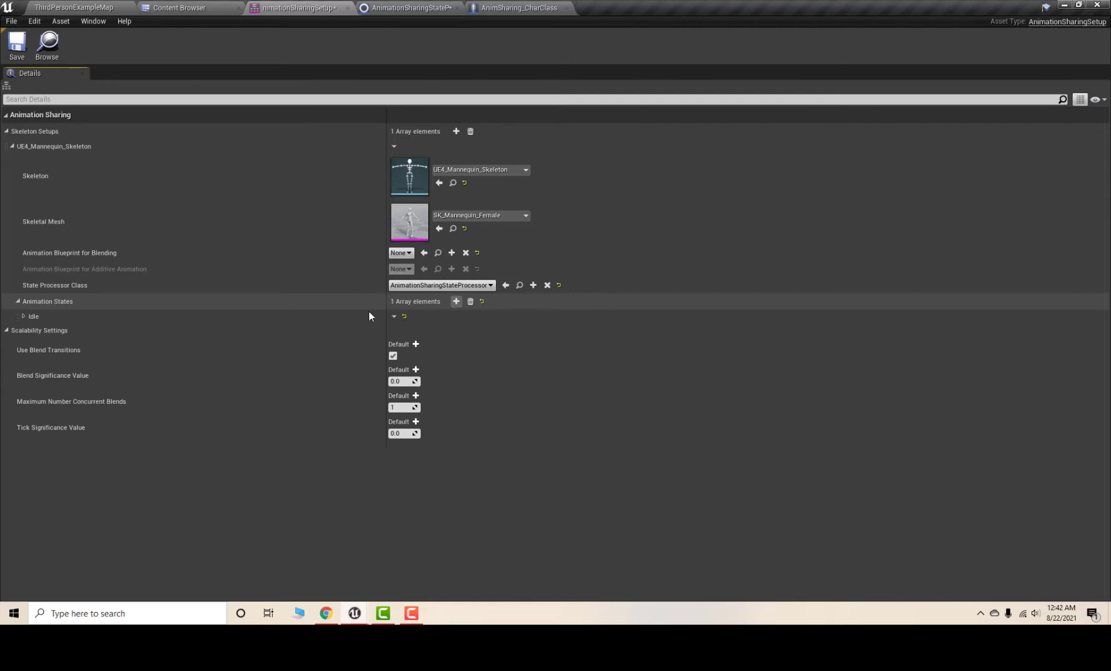
click(25, 317)
click(425, 331)
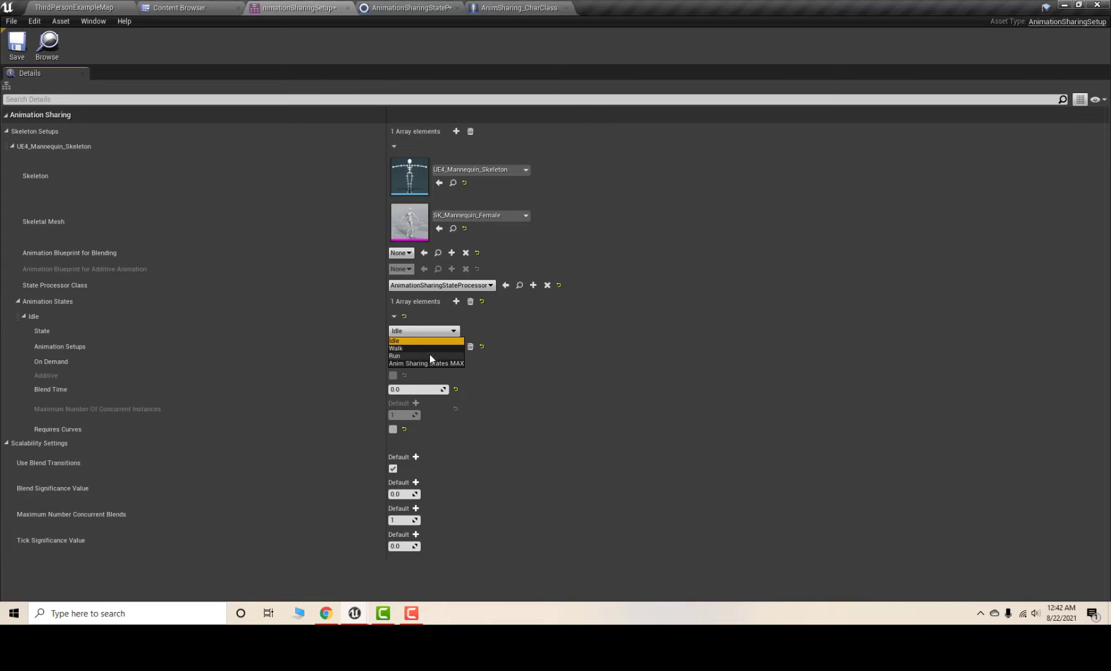
click(18, 50)
Step: Check the enumerators in the AnimSharingStates enumeration, close it and return to the setup asset
click(230, 7)
double_click(417, 81)
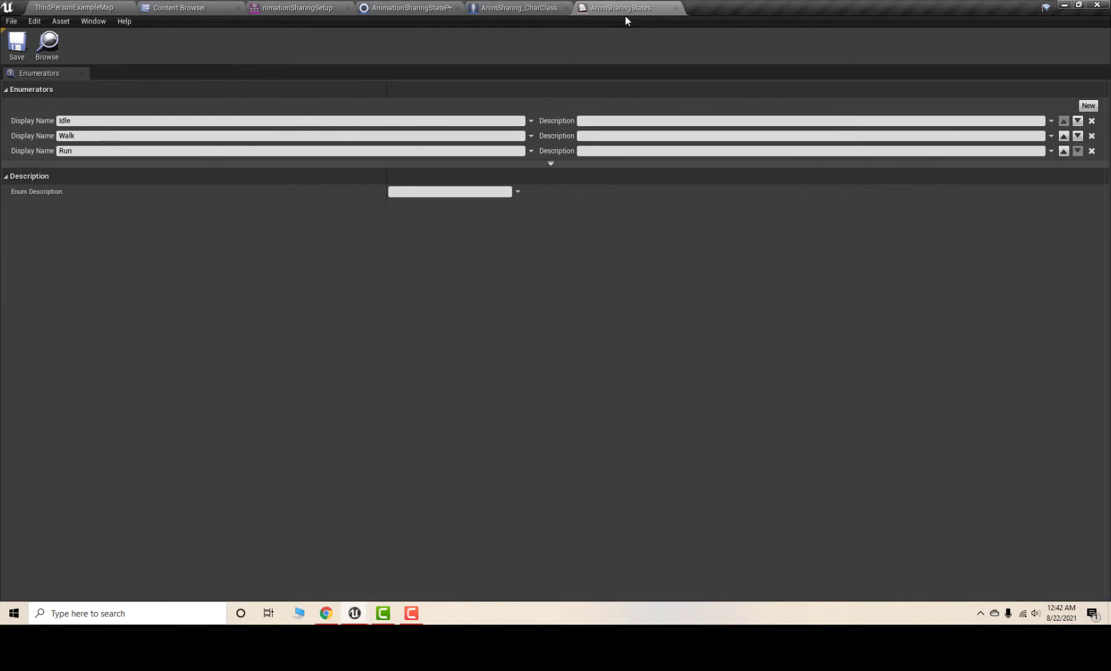
click(675, 7)
click(279, 6)
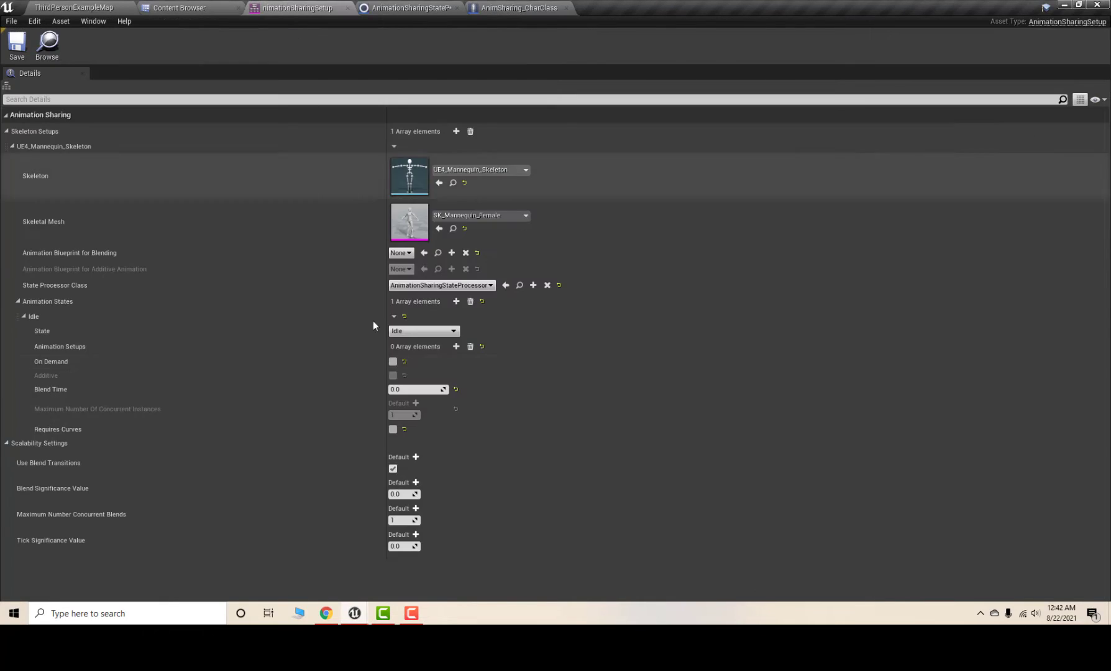
Step: Add two more Animation States entries and set the second entry's State to Walk
click(22, 317)
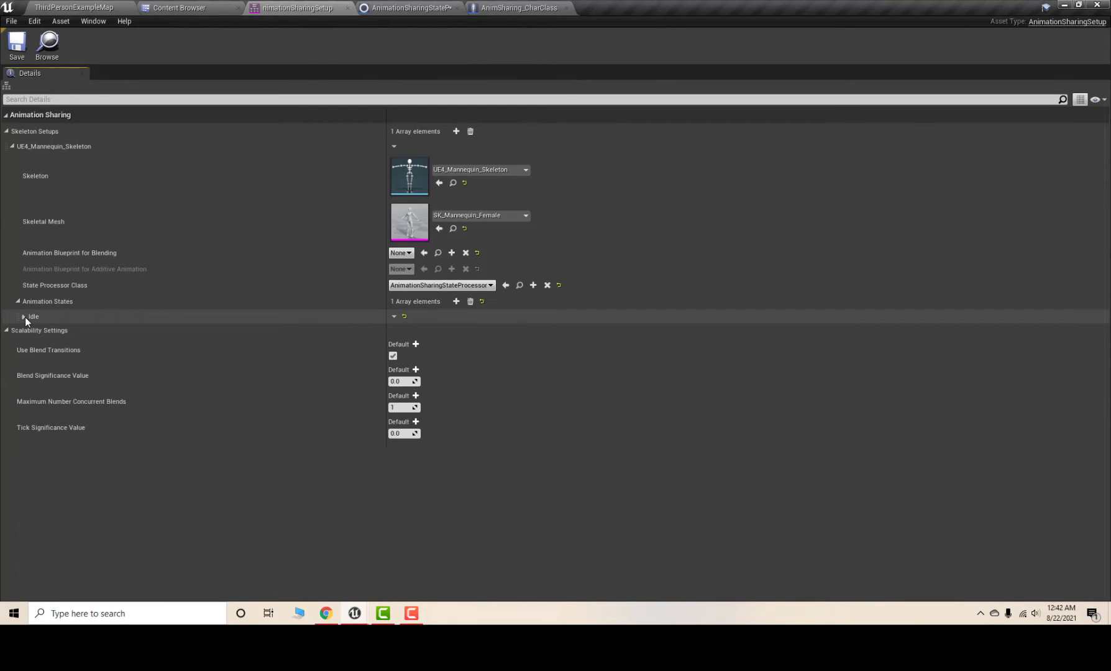
click(454, 303)
click(455, 303)
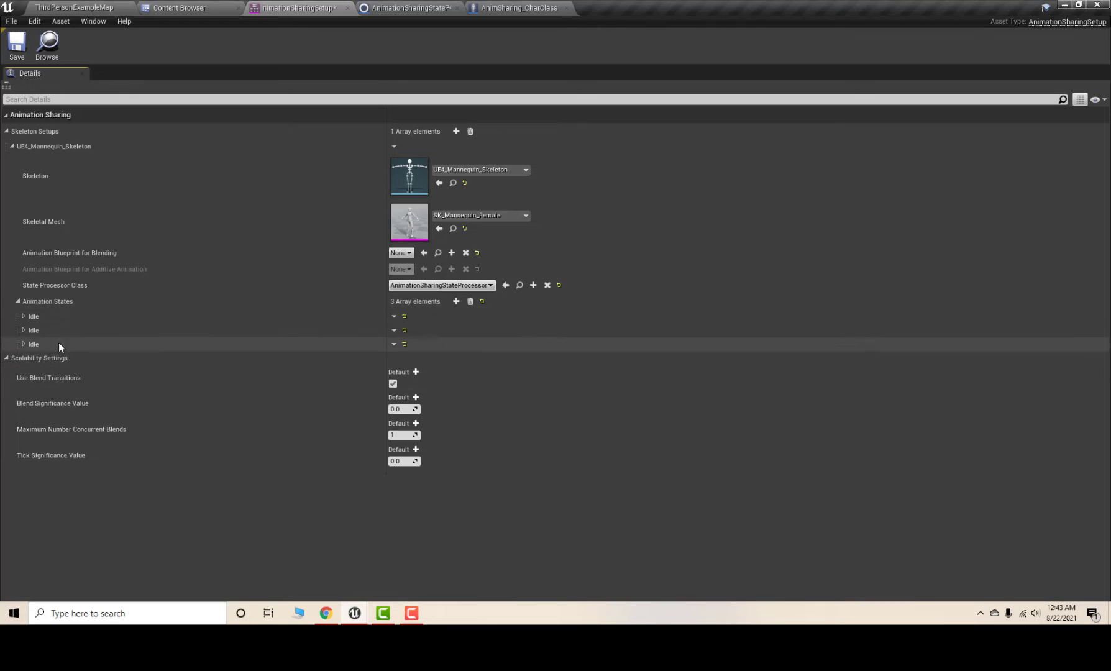
click(25, 332)
click(413, 345)
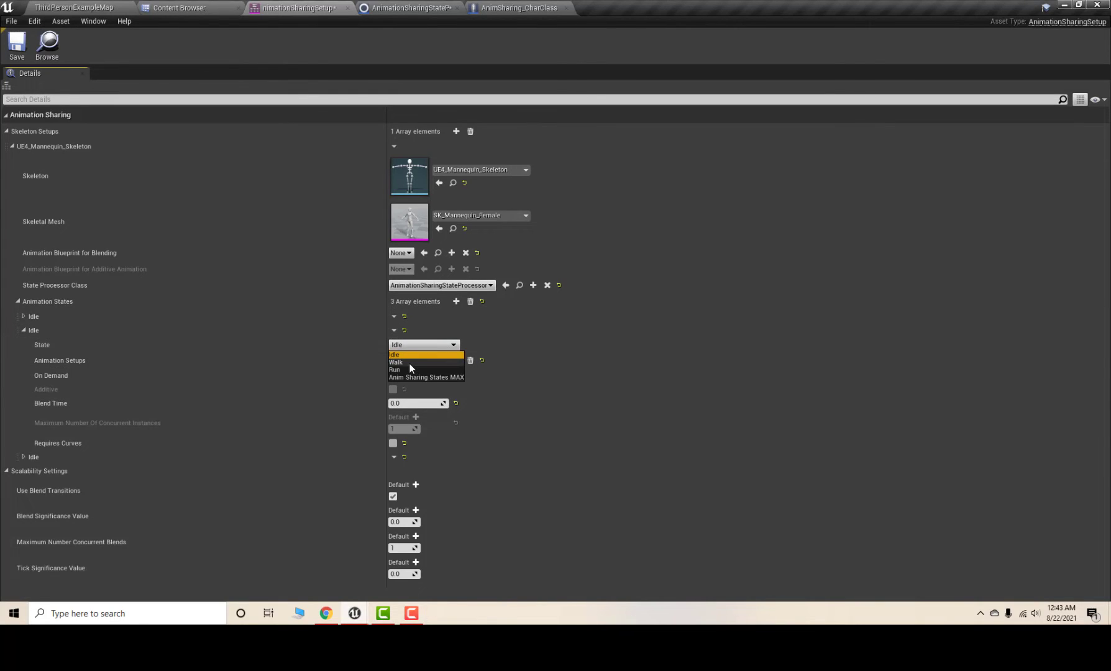
click(410, 363)
click(25, 331)
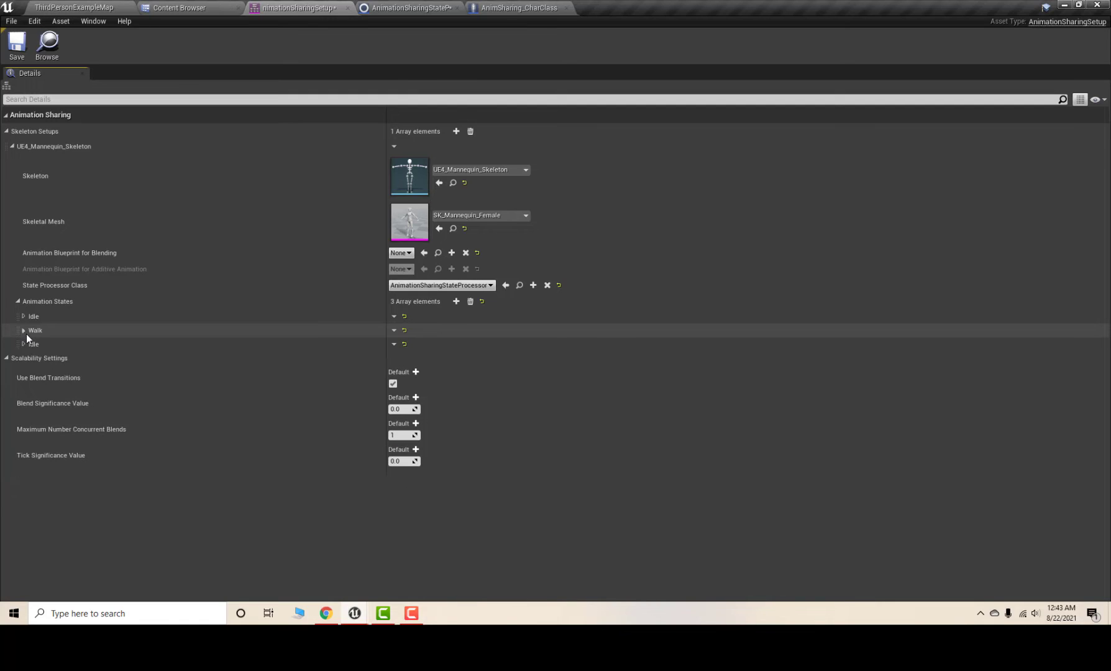
Step: Set the third Animation States entry's State to Run and save the setup asset
click(26, 344)
click(433, 360)
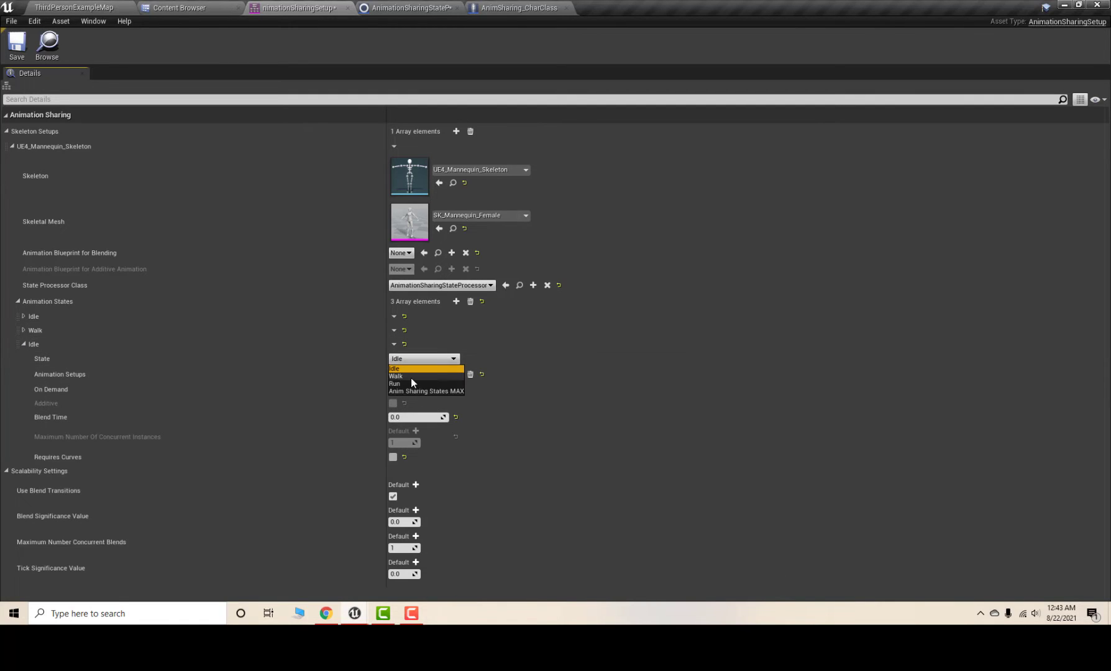
click(406, 384)
click(12, 43)
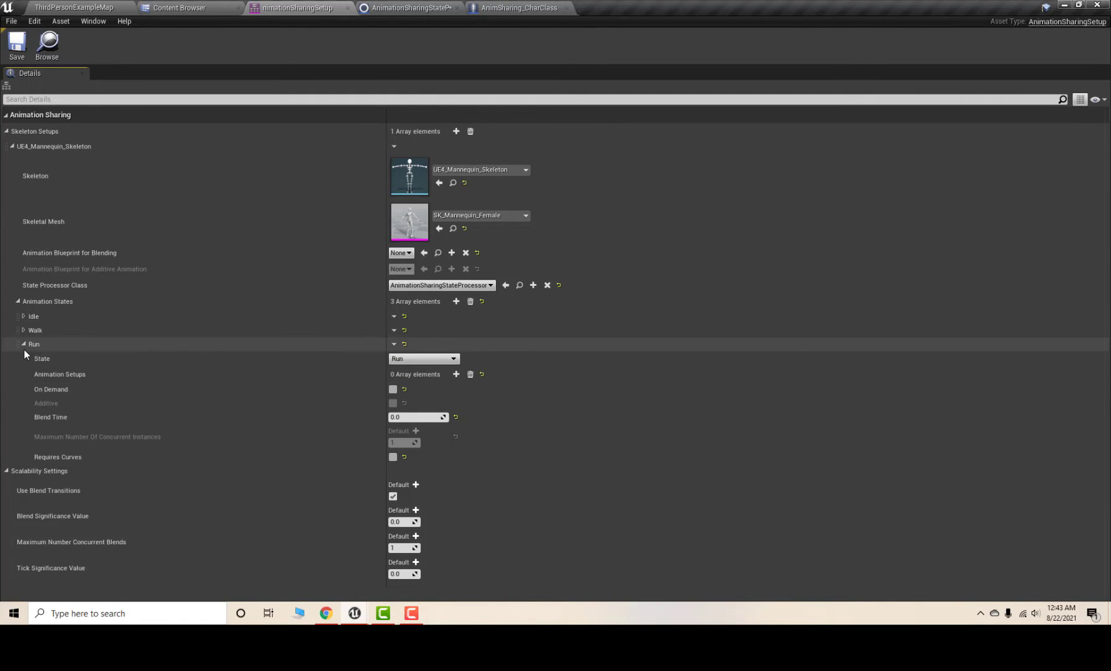
click(24, 345)
Step: Add an animation setup to the Idle state with ThirdPersonIdle as its Anim Sequence, and save
click(26, 317)
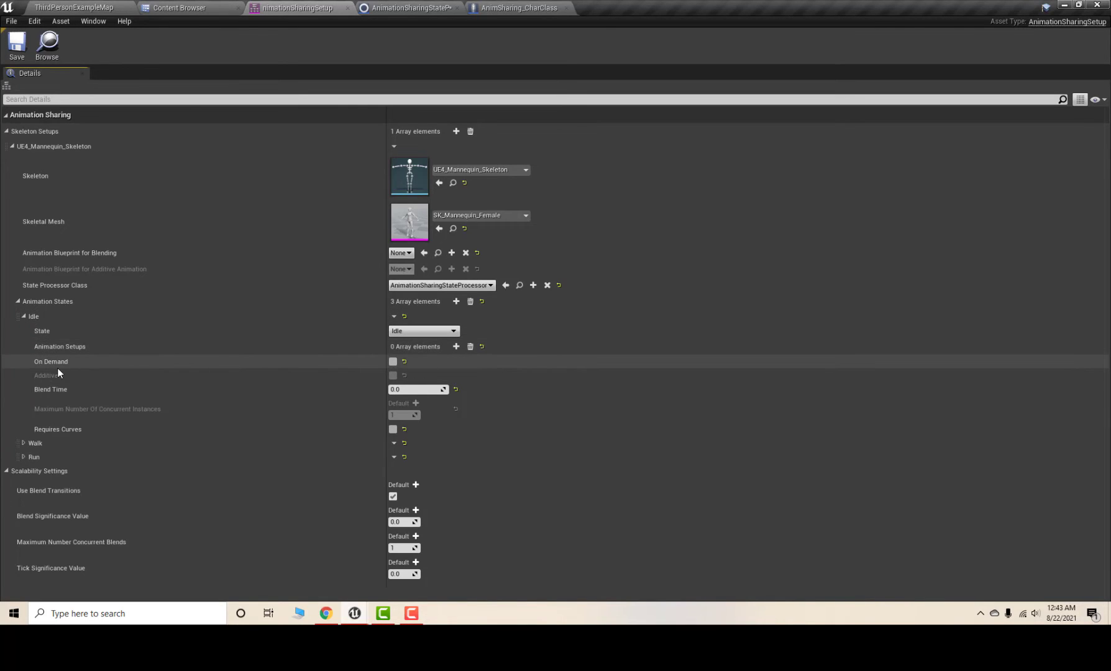
click(456, 347)
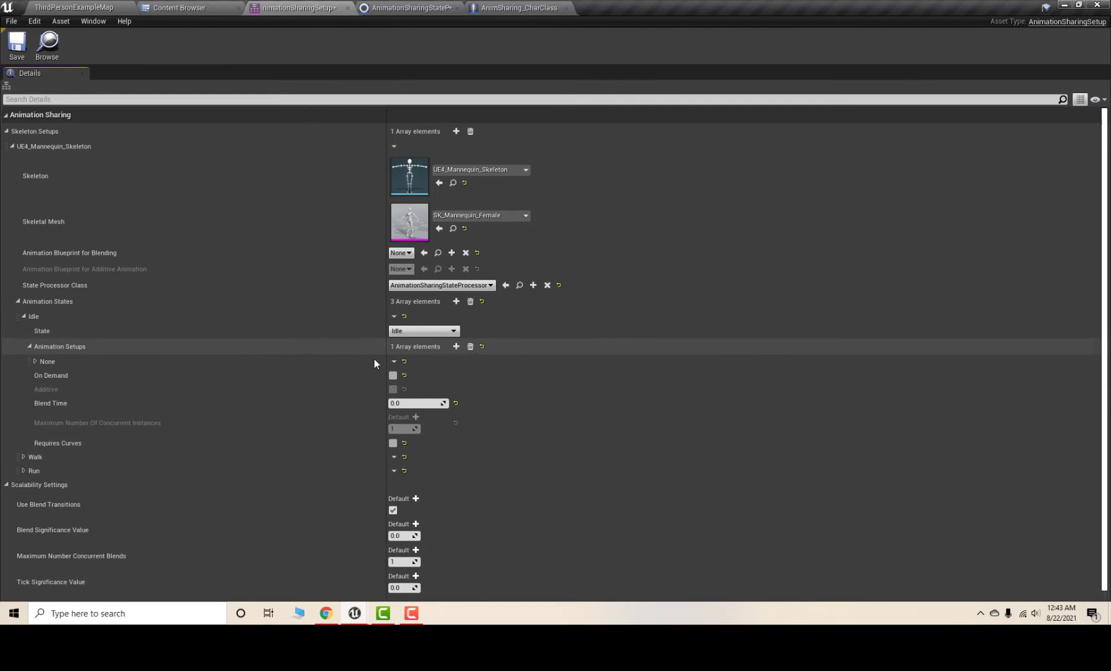
click(35, 361)
click(480, 385)
scroll(563, 303, down, 4)
scroll(560, 323, up, 4)
scroll(548, 280, down, 1)
scroll(531, 289, up, 1)
click(531, 287)
scroll(219, 359, down, 3)
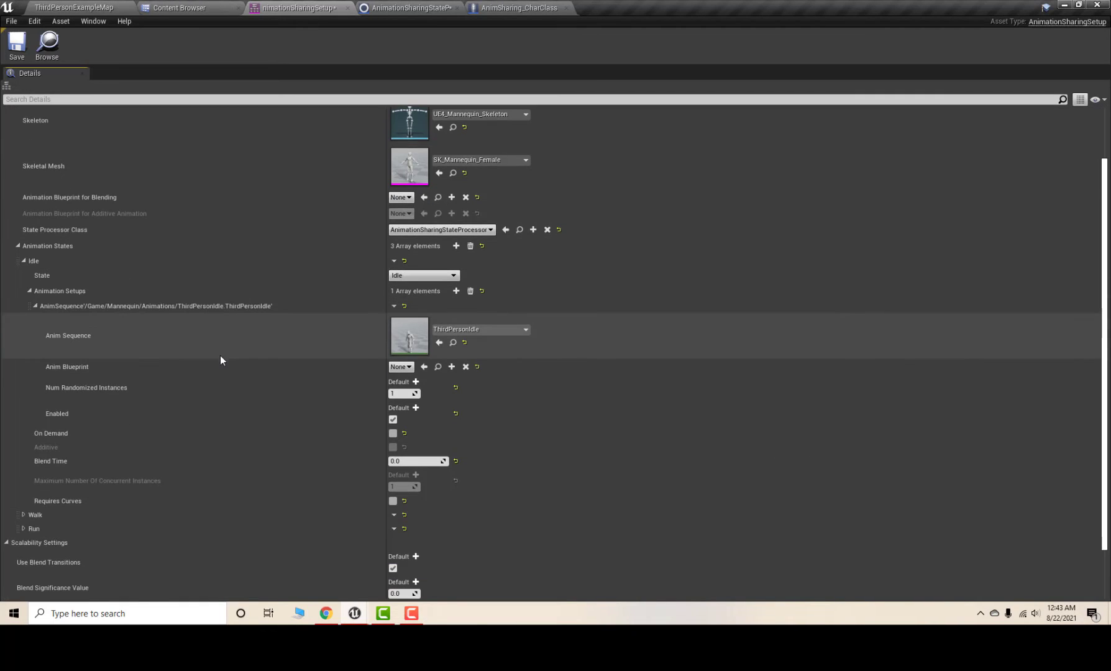
click(17, 45)
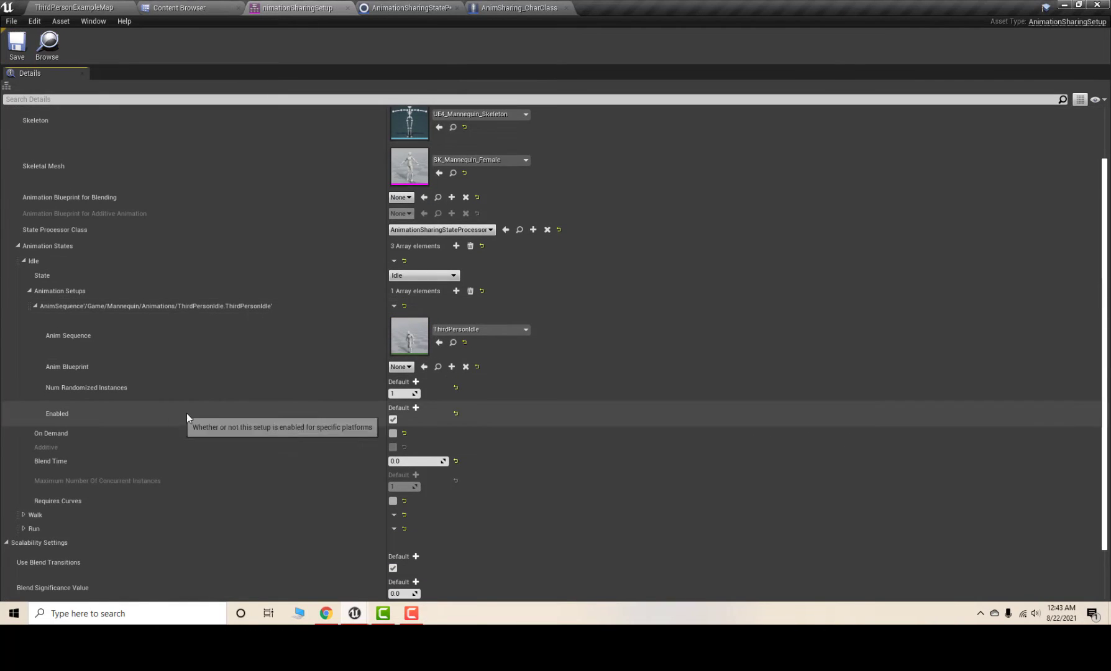
Step: Switch to the Animation Sharing Plugin documentation in Chrome, review the setup and animation state sections, and return to Unreal Editor
scroll(354, 375, down, 2)
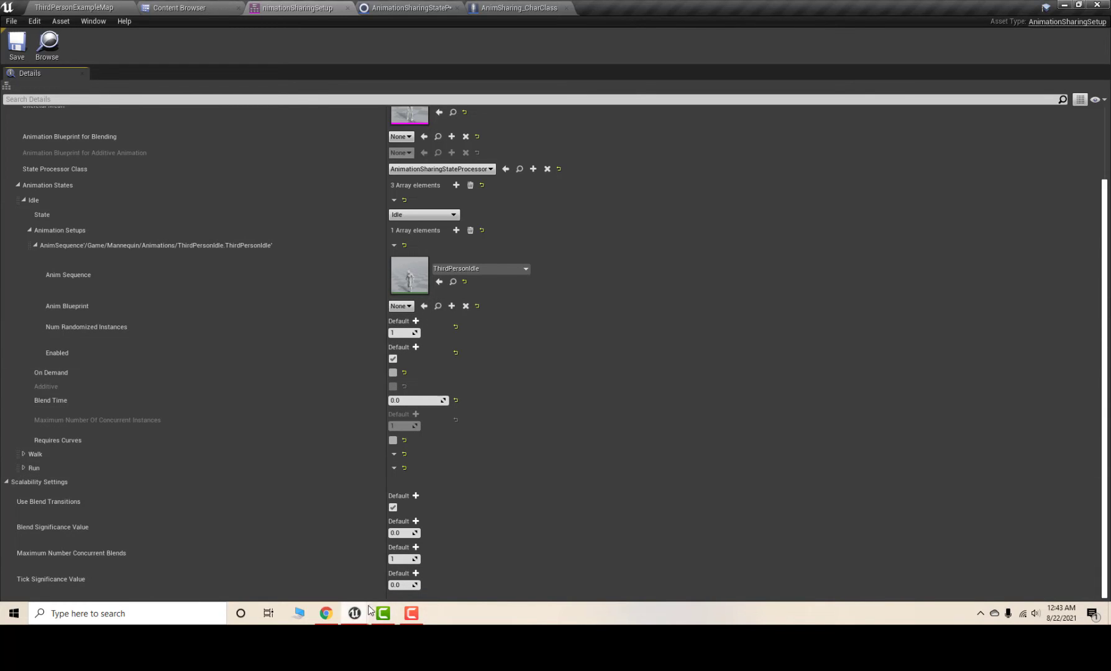
click(325, 613)
scroll(786, 365, down, 20)
scroll(777, 370, up, 6)
scroll(752, 368, down, 5)
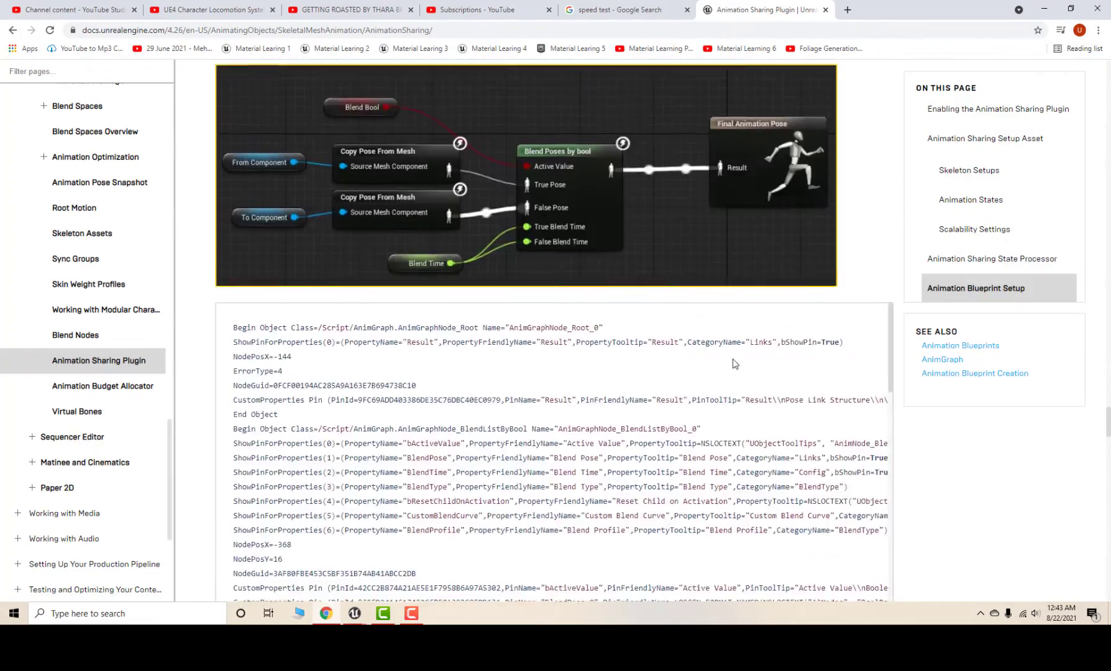
scroll(740, 357, up, 12)
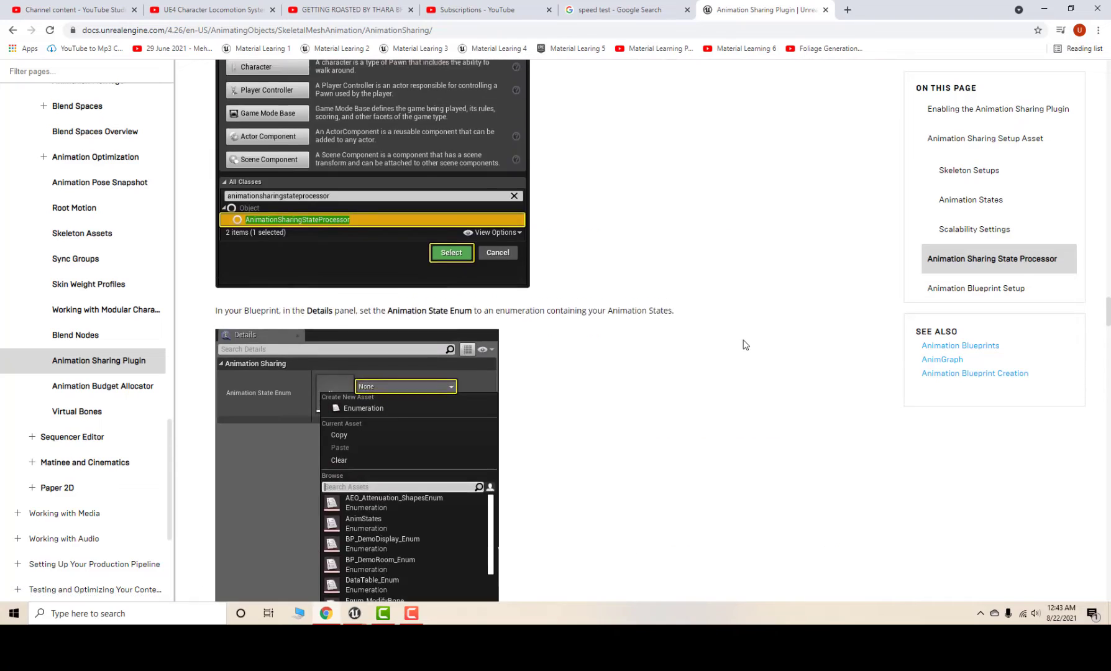
scroll(746, 345, up, 15)
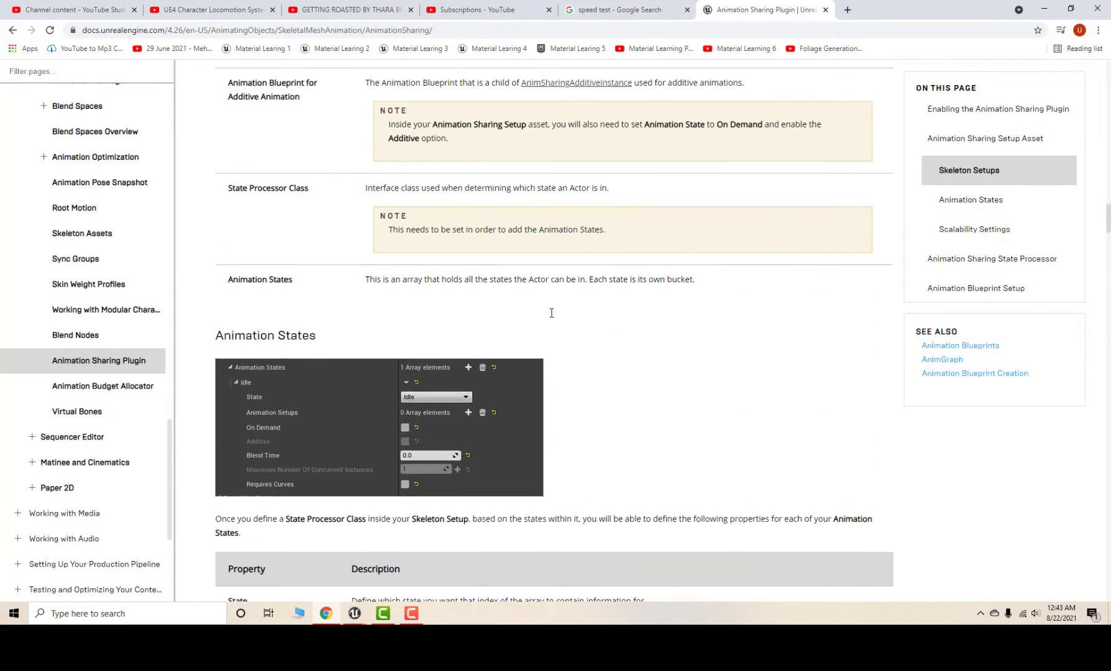
scroll(551, 313, up, 4)
click(1044, 8)
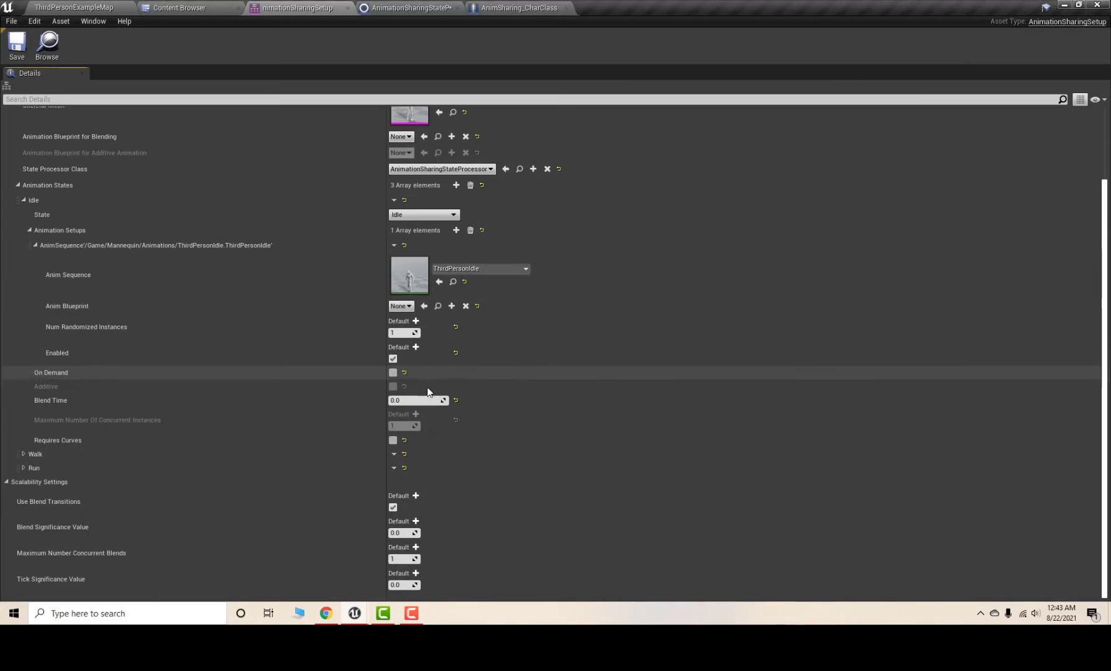
Step: Add one element to the Walk state's Animation Setups
right_drag(551, 383, 546, 355)
click(24, 454)
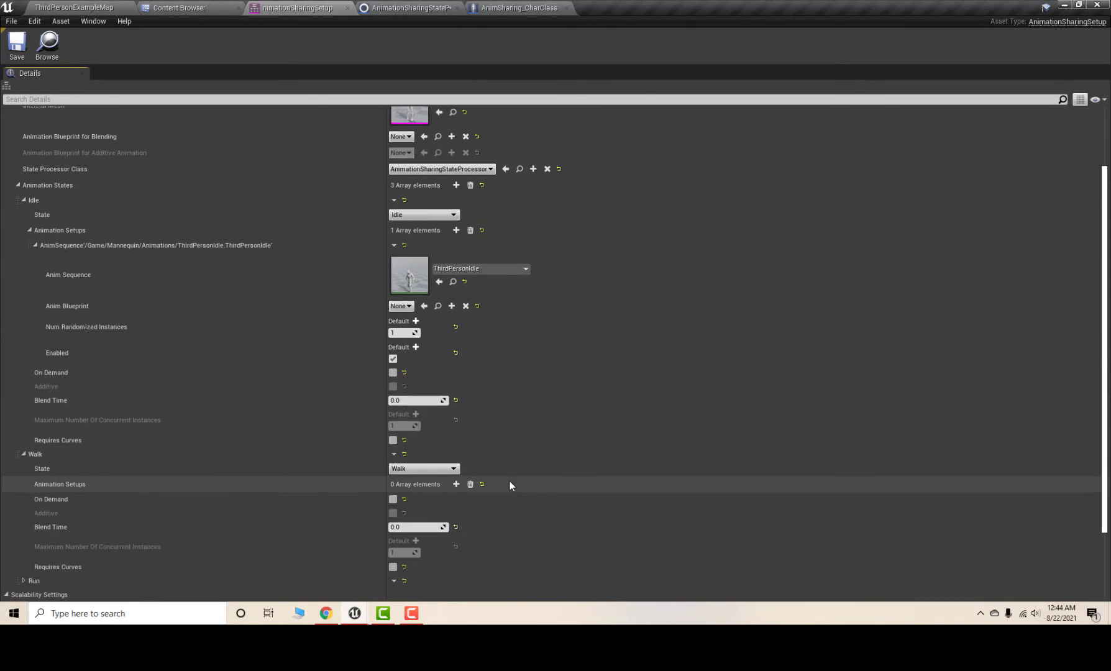
click(458, 484)
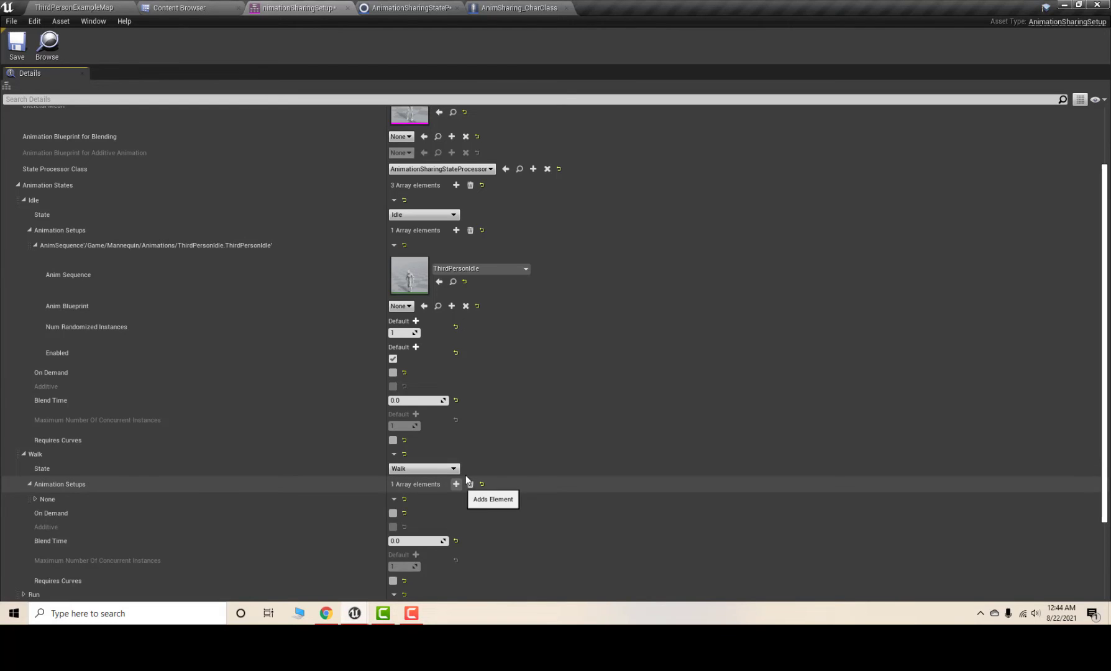
scroll(460, 435, down, 3)
click(458, 392)
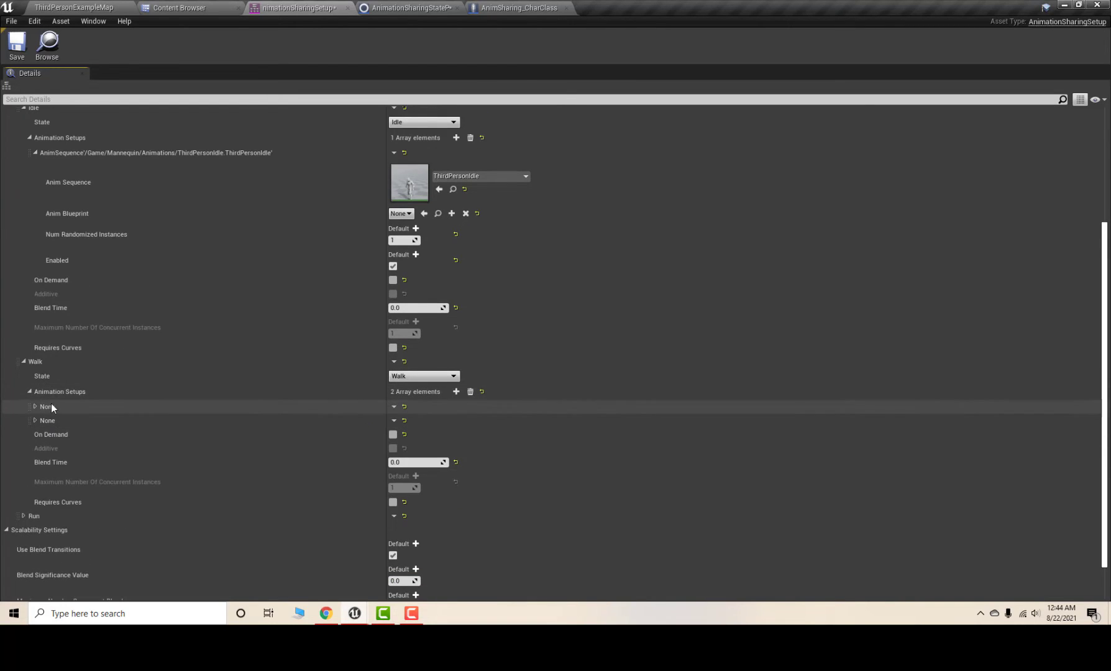
click(36, 422)
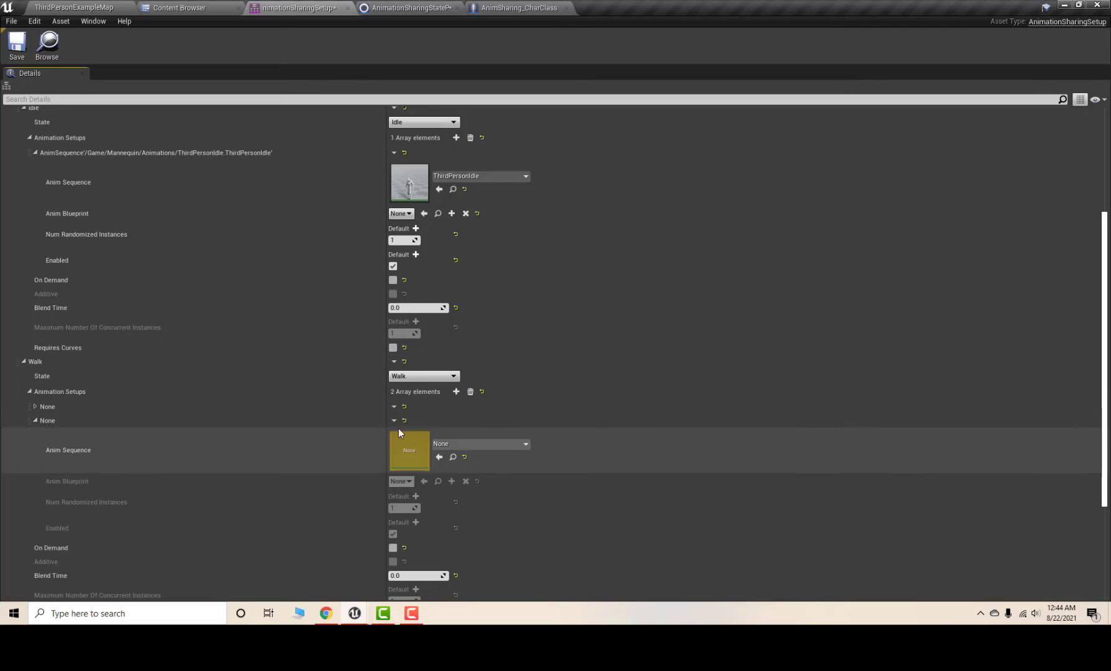
click(394, 421)
click(415, 447)
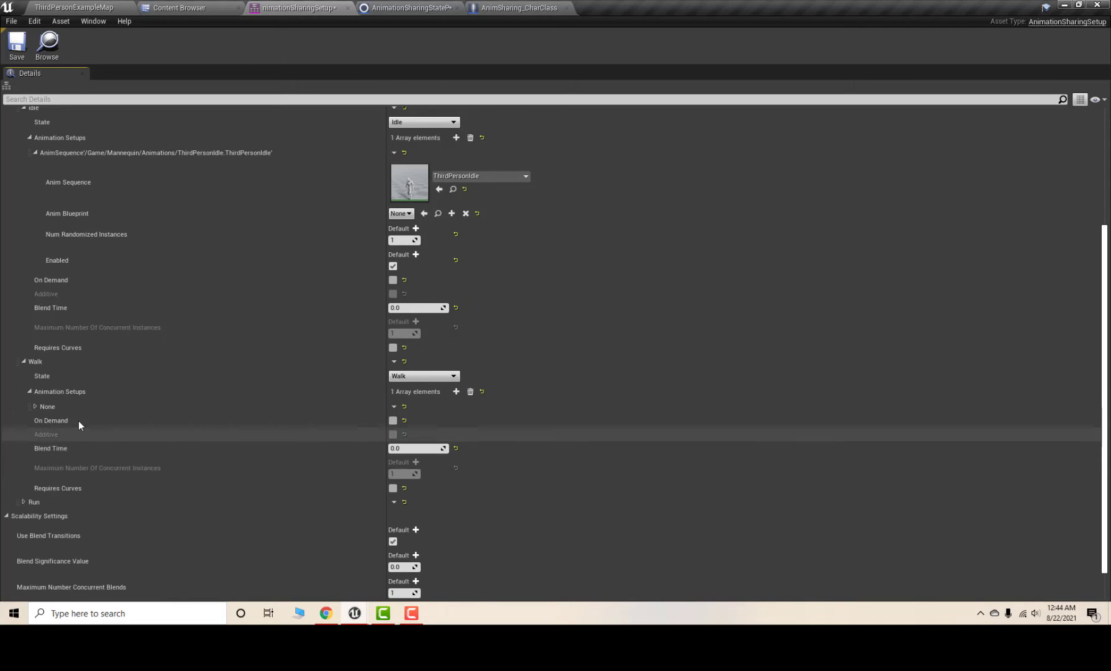
Step: Set the Anim Sequence of the Walk state's animation setup to ThirdPersonWalk and save the setup asset
click(34, 407)
scroll(381, 409, down, 3)
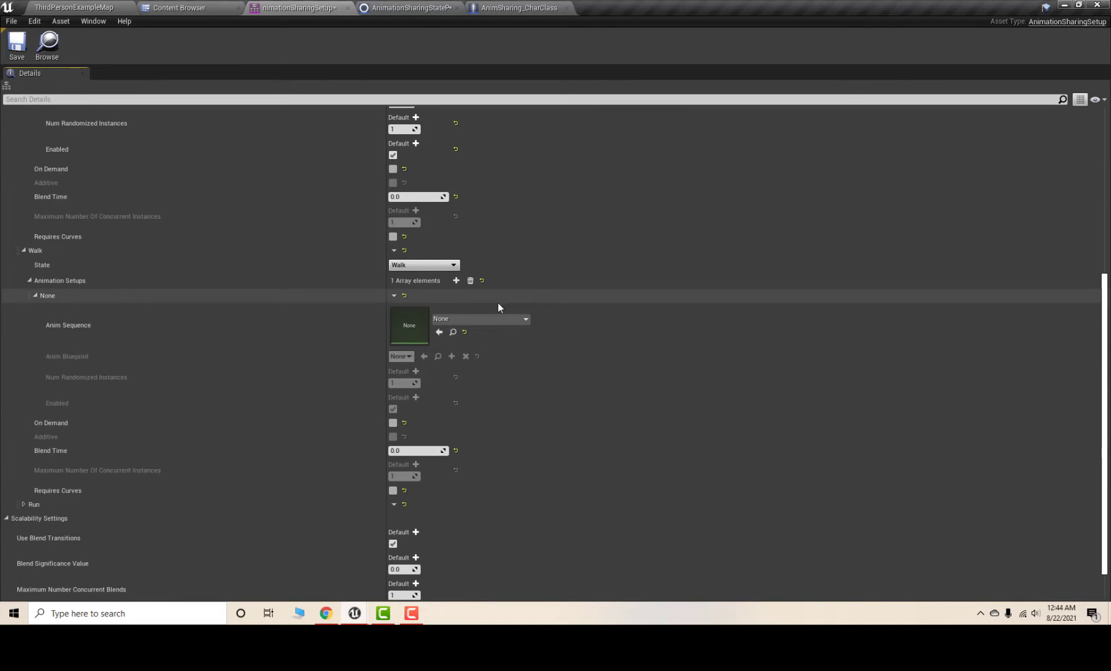
click(464, 317)
scroll(552, 489, down, 2)
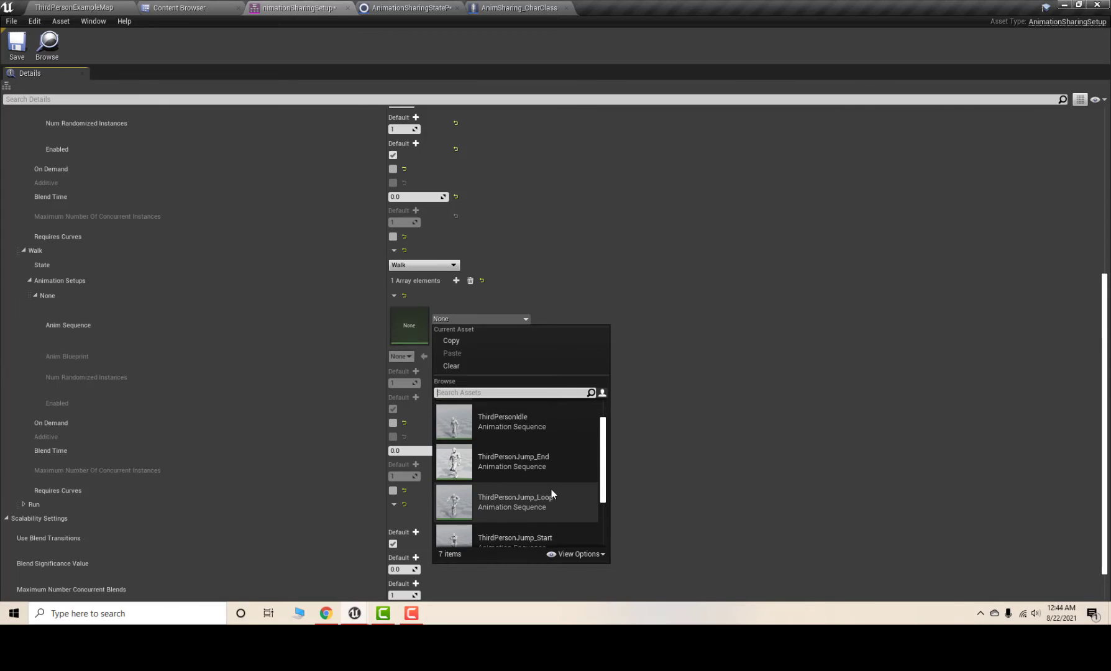
scroll(551, 489, down, 2)
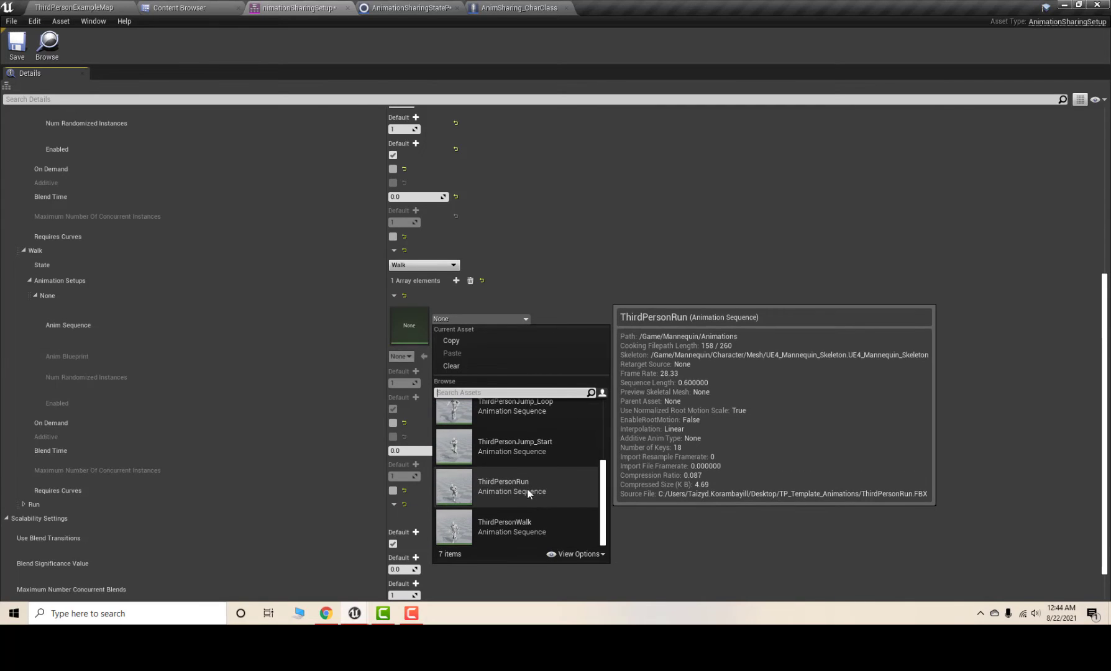
click(533, 530)
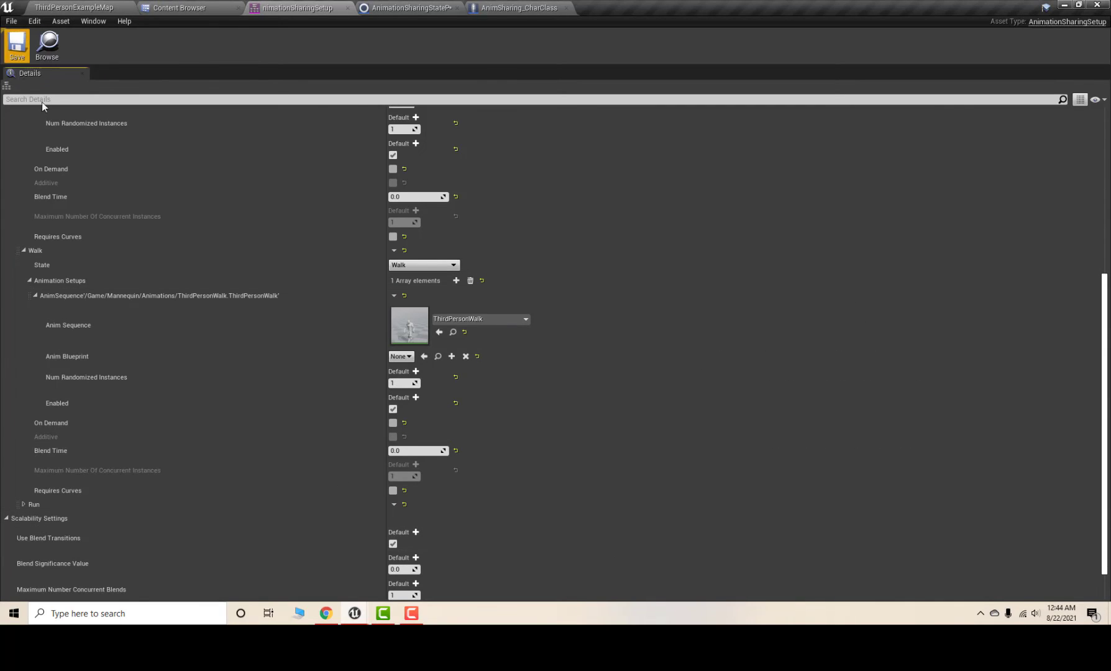
Step: Add an animation setup to the Run state with ThirdPersonRun as its Anim Sequence, and save the setup asset
scroll(333, 336, down, 1)
click(23, 467)
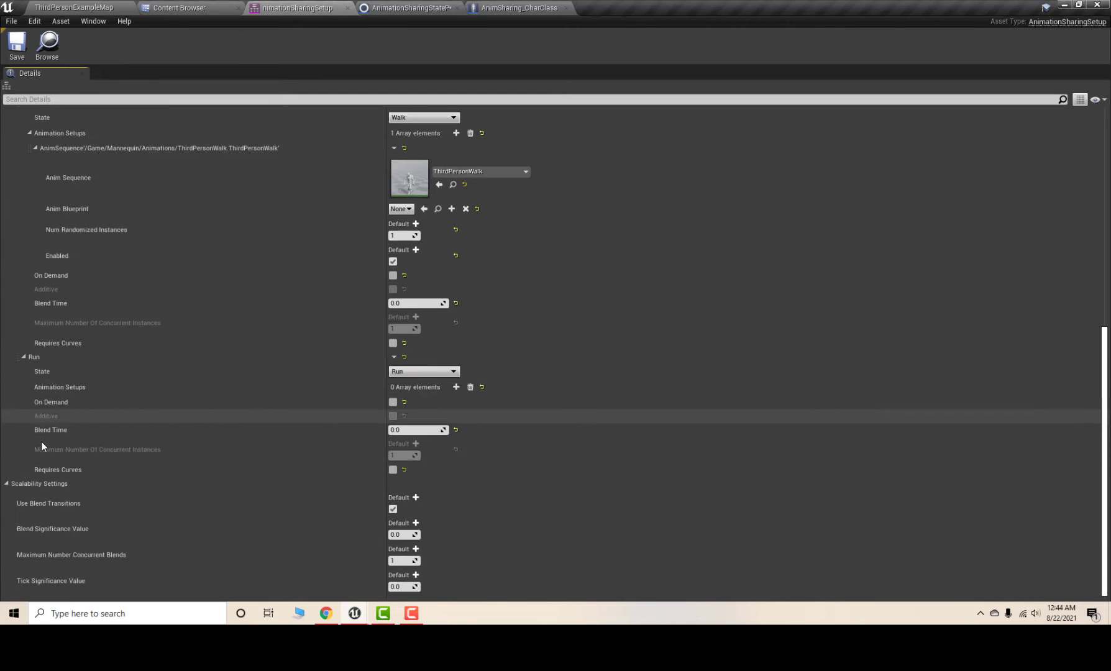
click(455, 391)
click(35, 401)
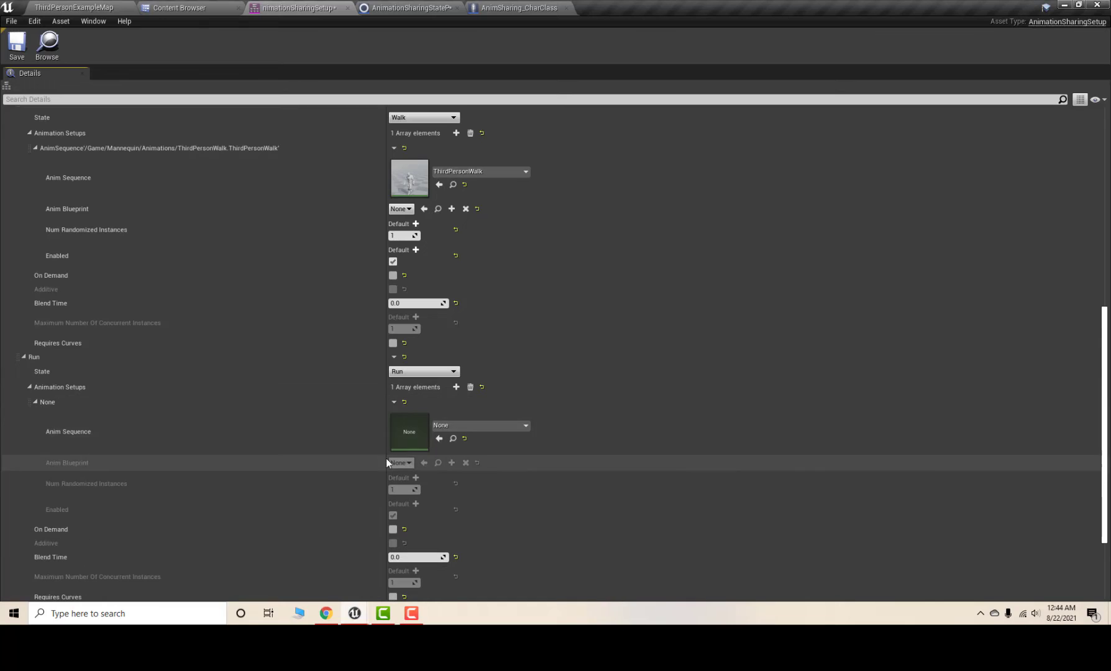
click(454, 426)
scroll(501, 388, down, 5)
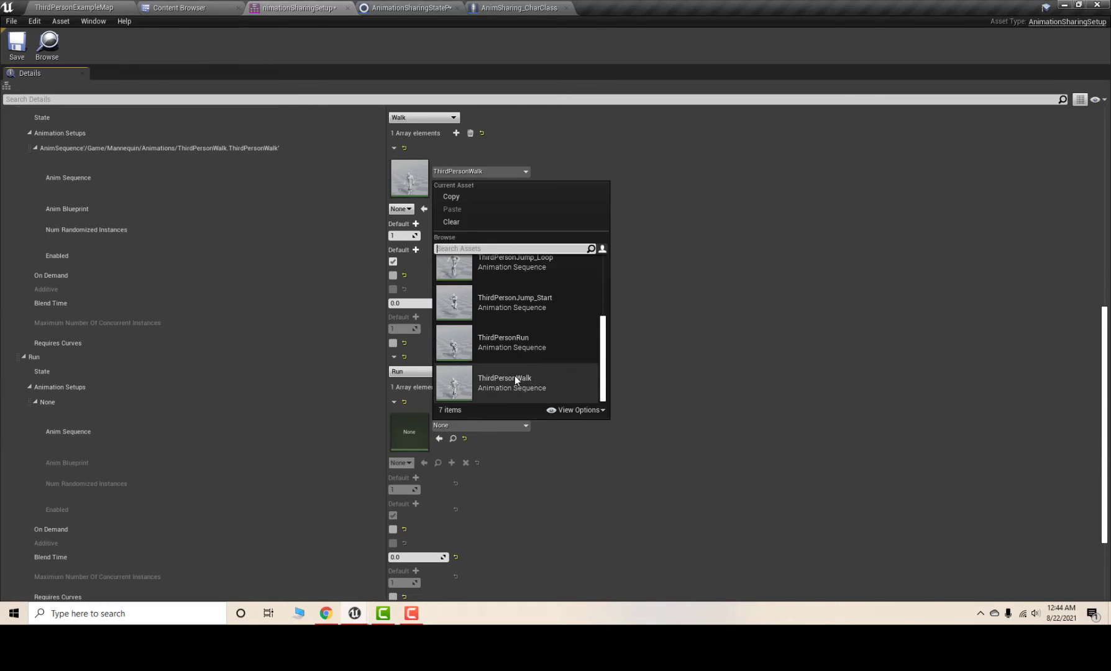
click(539, 329)
click(17, 42)
Step: Review the Idle, Walk and Run entries in the setup asset, and save all modified project content
scroll(355, 424, down, 4)
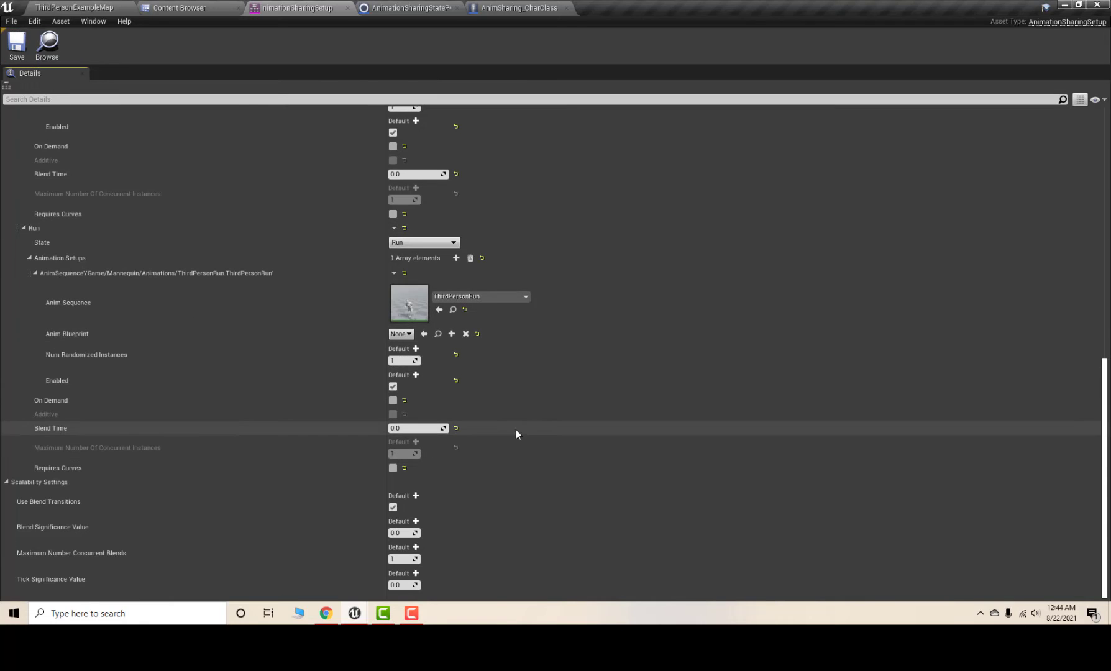
scroll(575, 434, up, 6)
scroll(576, 439, up, 4)
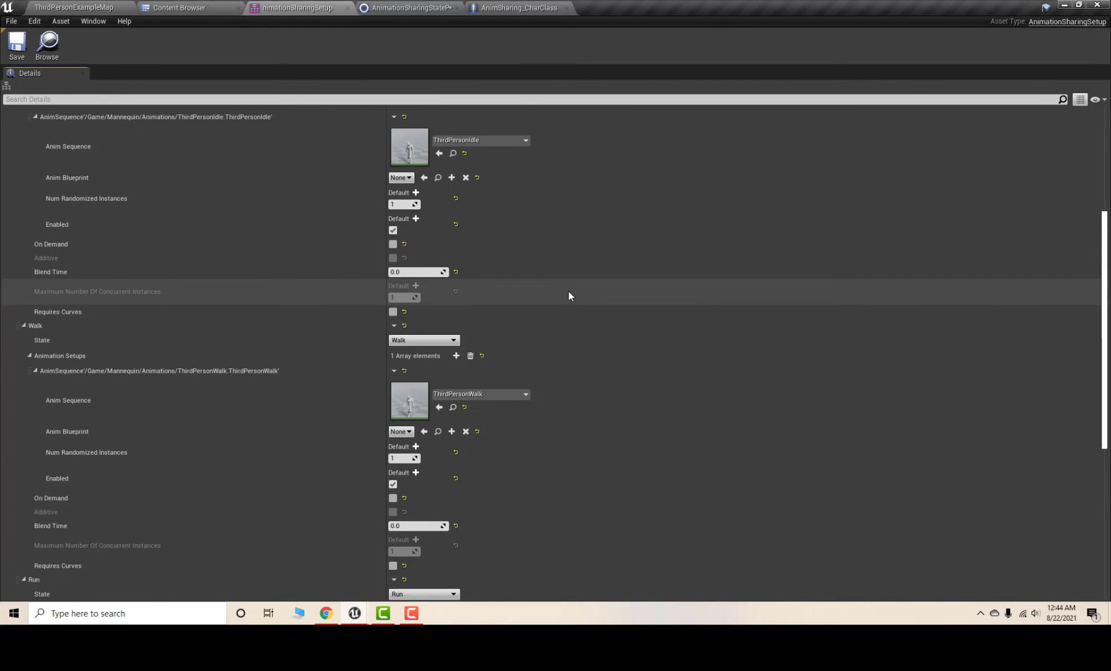
scroll(568, 291, up, 7)
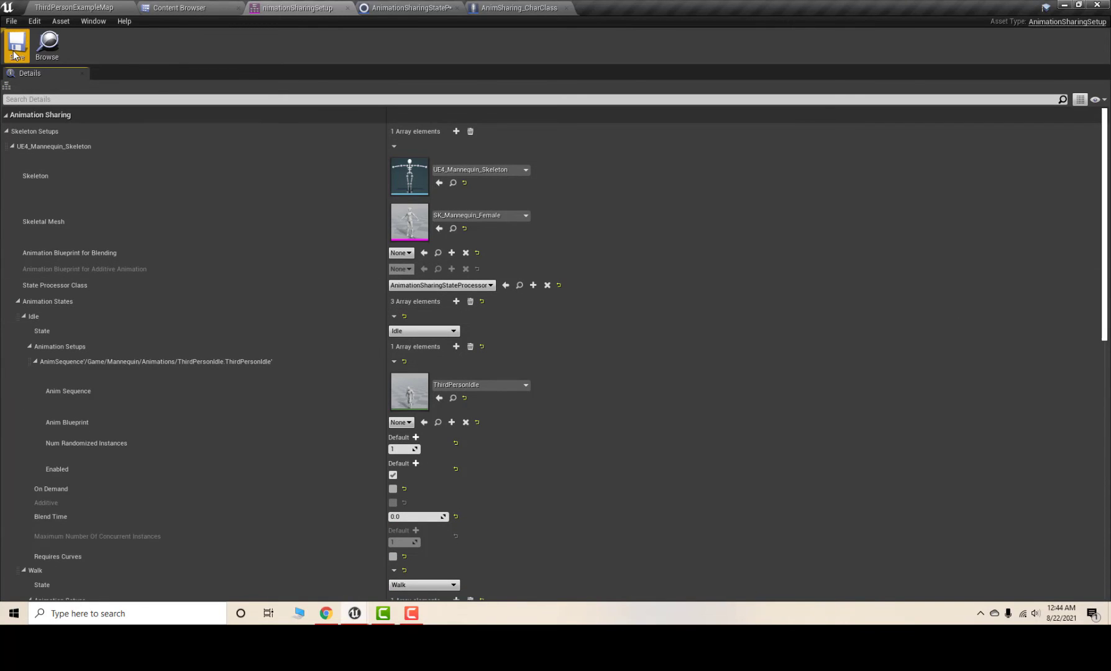
click(186, 8)
click(102, 26)
click(663, 413)
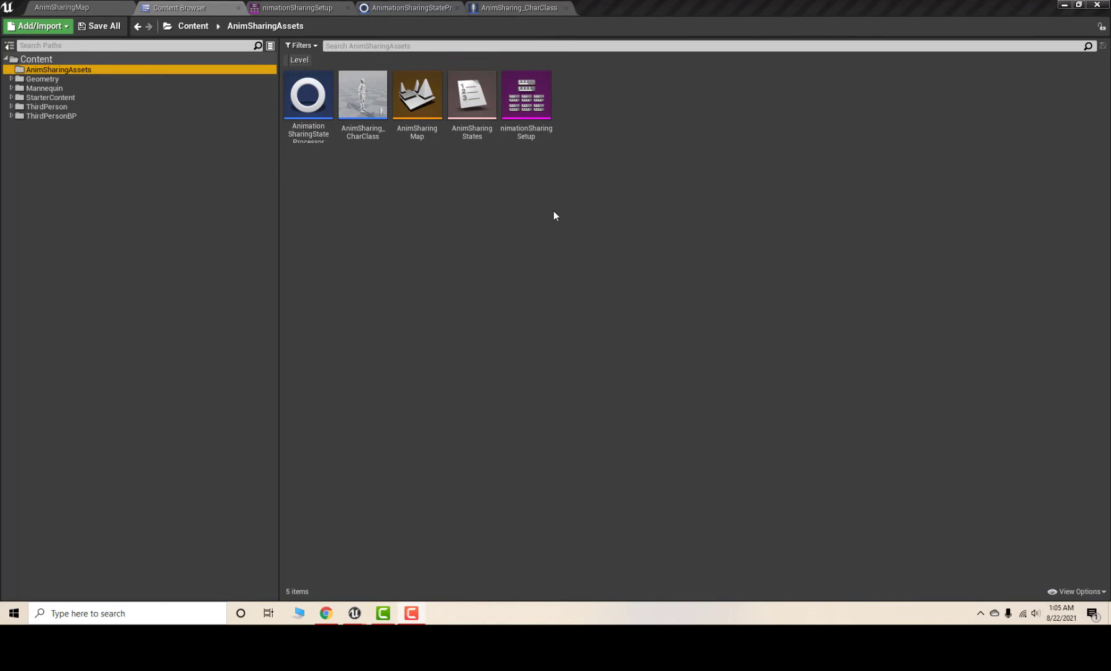
Step: Open the AnimSharing_CharClass event graph and compare it with the Register Actor example in the Animation Sharing documentation in Chrome, returning to Unreal Editor
click(538, 7)
scroll(396, 235, down, 3)
scroll(410, 237, up, 3)
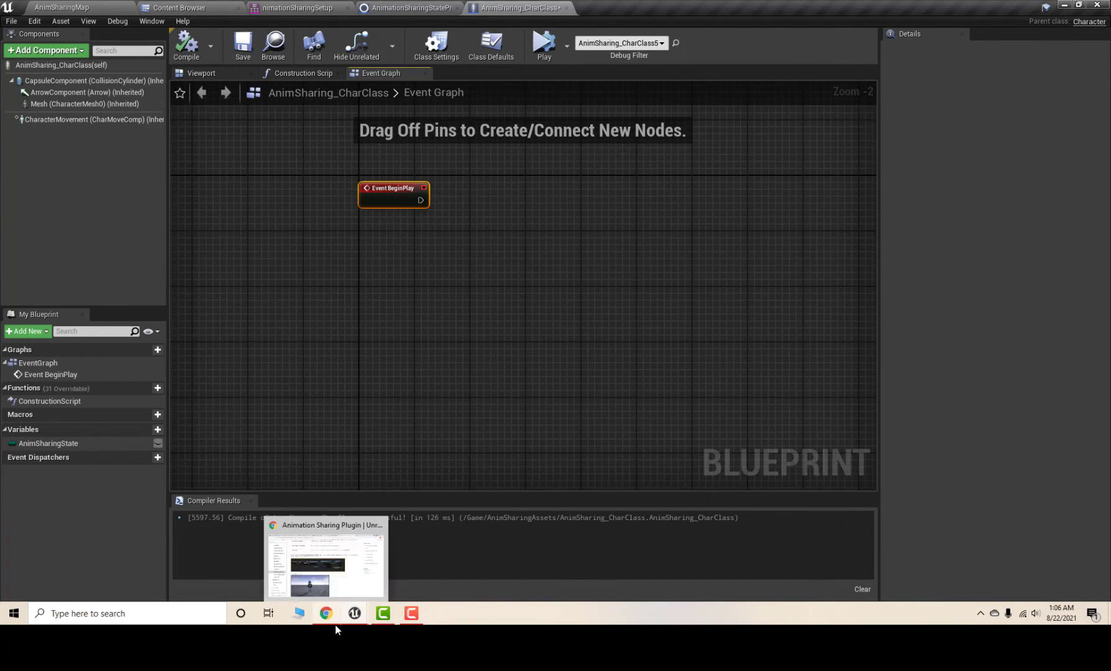
click(335, 622)
scroll(792, 342, up, 1)
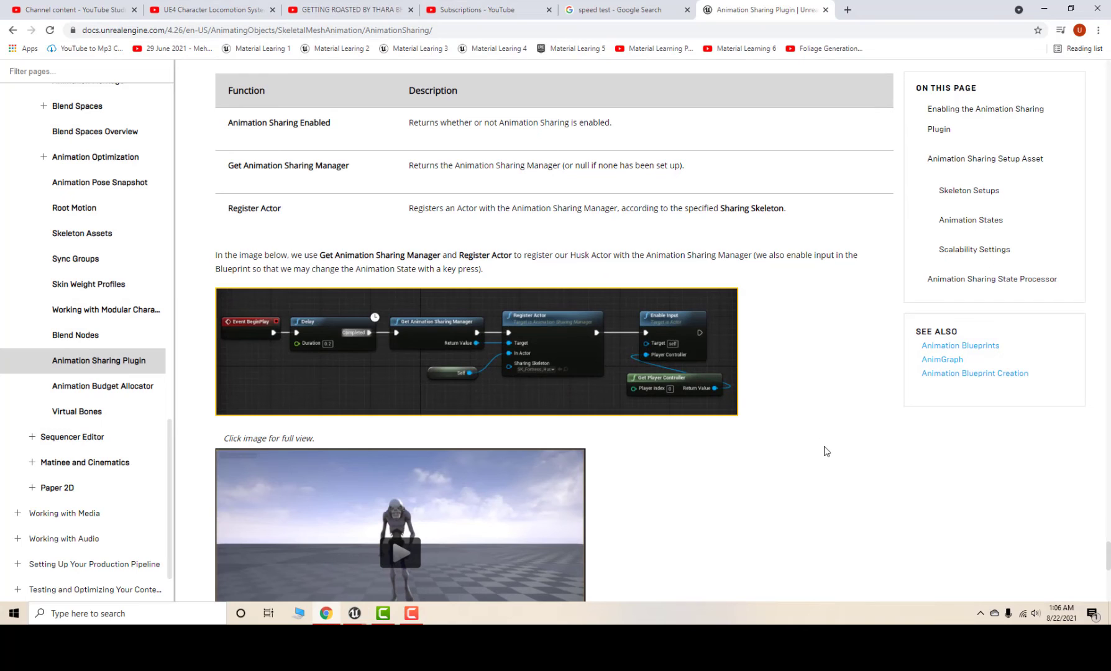
click(1044, 9)
Step: Add a Create Animation Sharing Manager node wired from Event BeginPlay and align it beside the event
right_drag(457, 238, 449, 302)
scroll(389, 257, up, 2)
mouse_move(383, 258)
mouse_down()
mouse_move(429, 285)
mouse_move(376, 253)
mouse_move(396, 266)
mouse_up()
click(454, 215)
right_drag(455, 215, 387, 208)
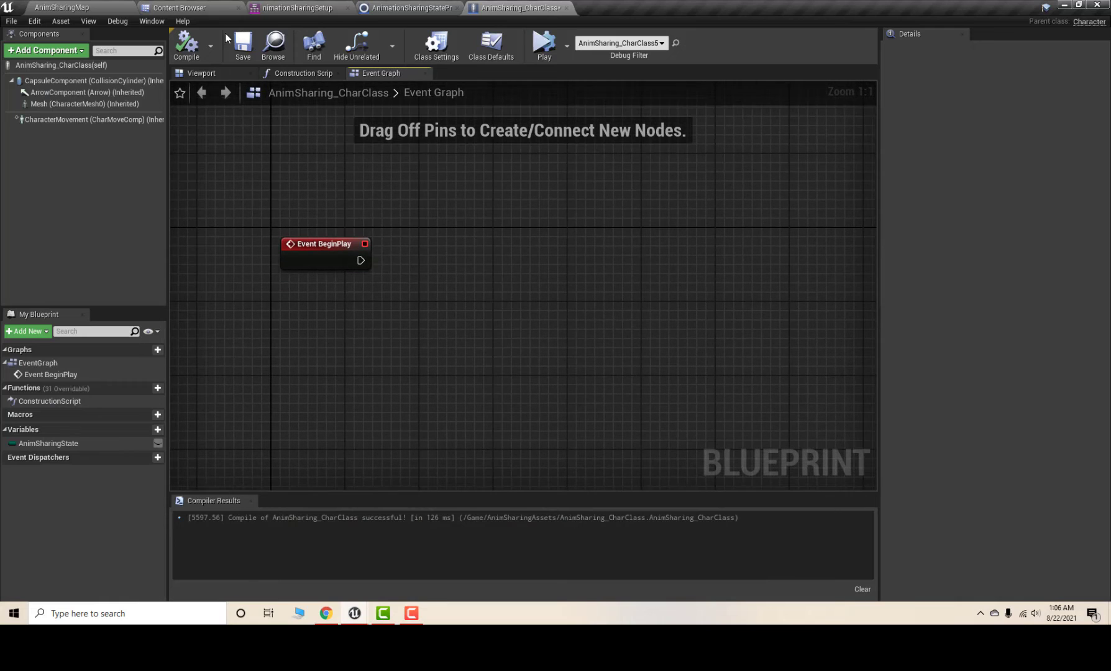
right_drag(394, 287, 434, 252)
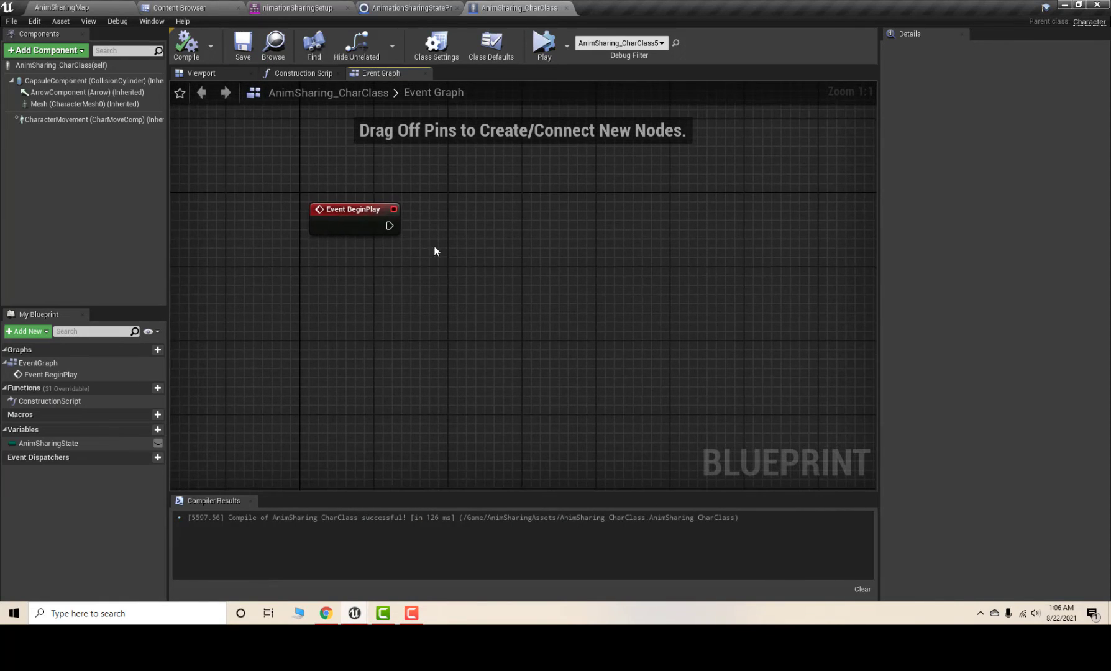
drag(390, 225, 437, 277)
text(cr)
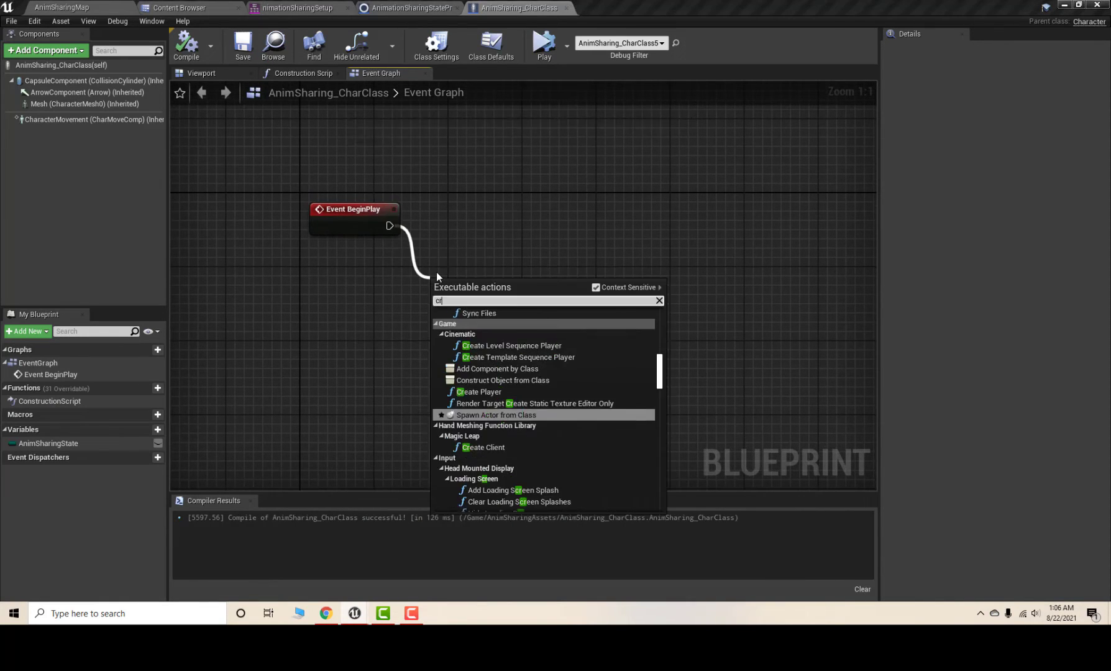
text(eate anima)
key(Return)
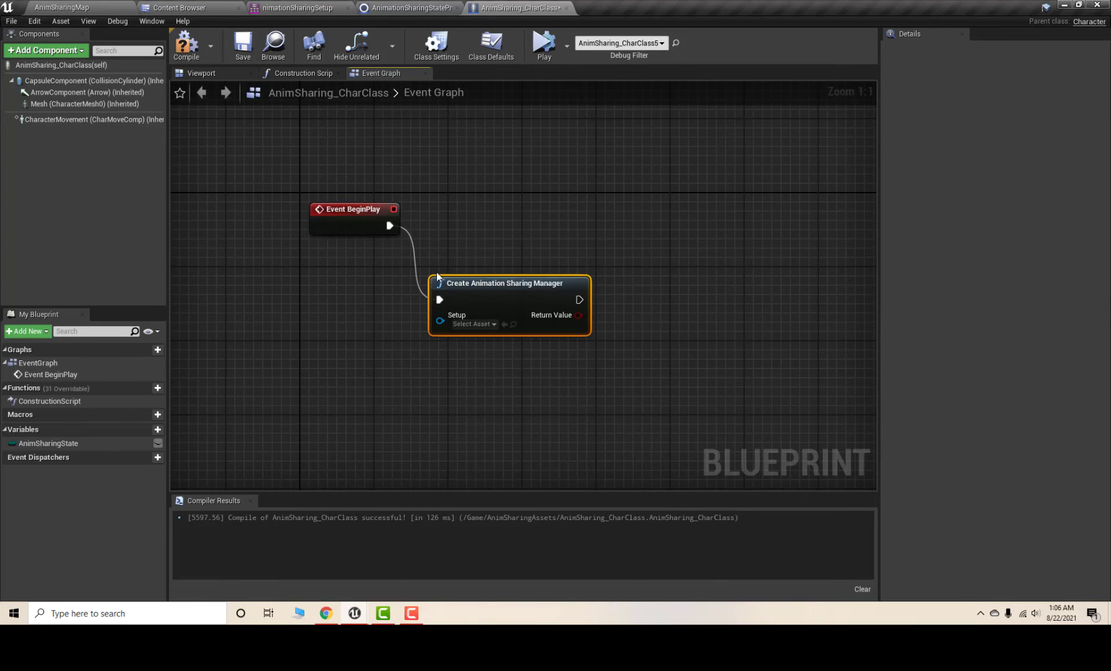
drag(482, 290, 487, 215)
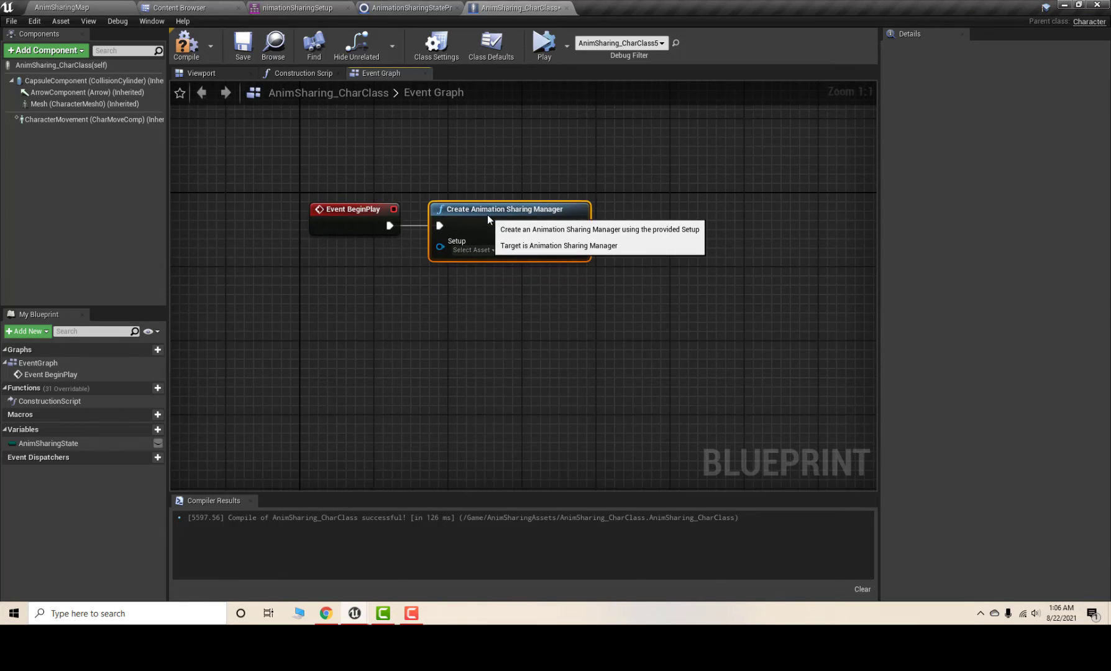
Step: Set the Create Animation Sharing Manager node's Setup to the nimationSharingSetup asset, and compile and save the blueprint
click(471, 251)
click(507, 304)
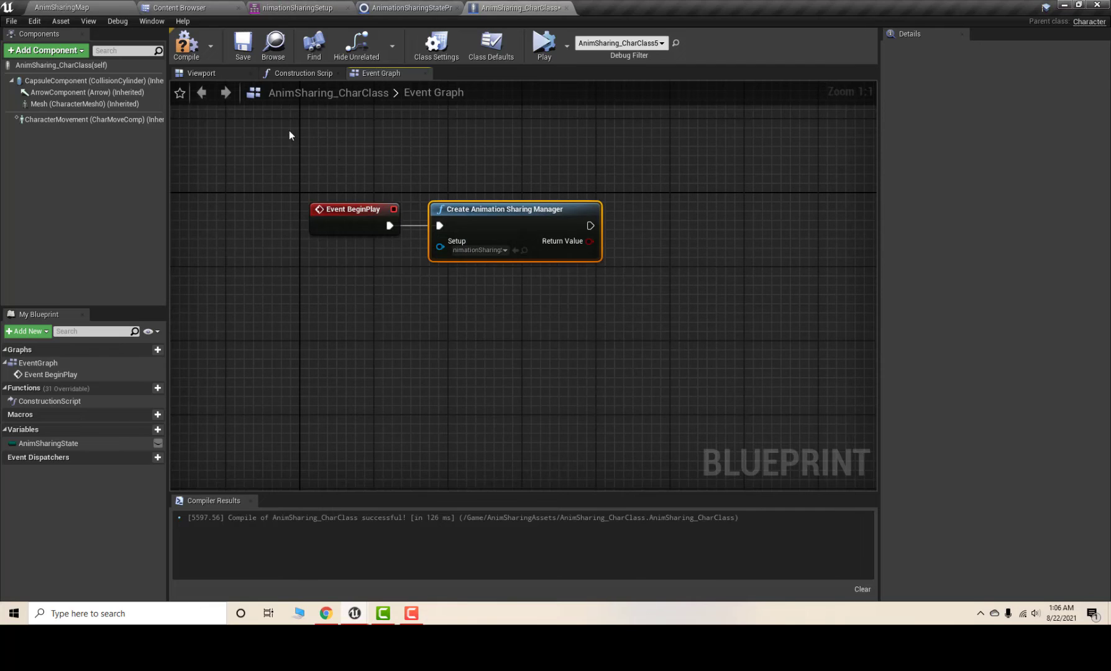
click(186, 45)
click(243, 43)
Step: Add a Get Animation Sharing Manager node, wired to run after Create Animation Sharing Manager and aligned with it
right_drag(481, 145, 347, 146)
right_drag(611, 230, 545, 241)
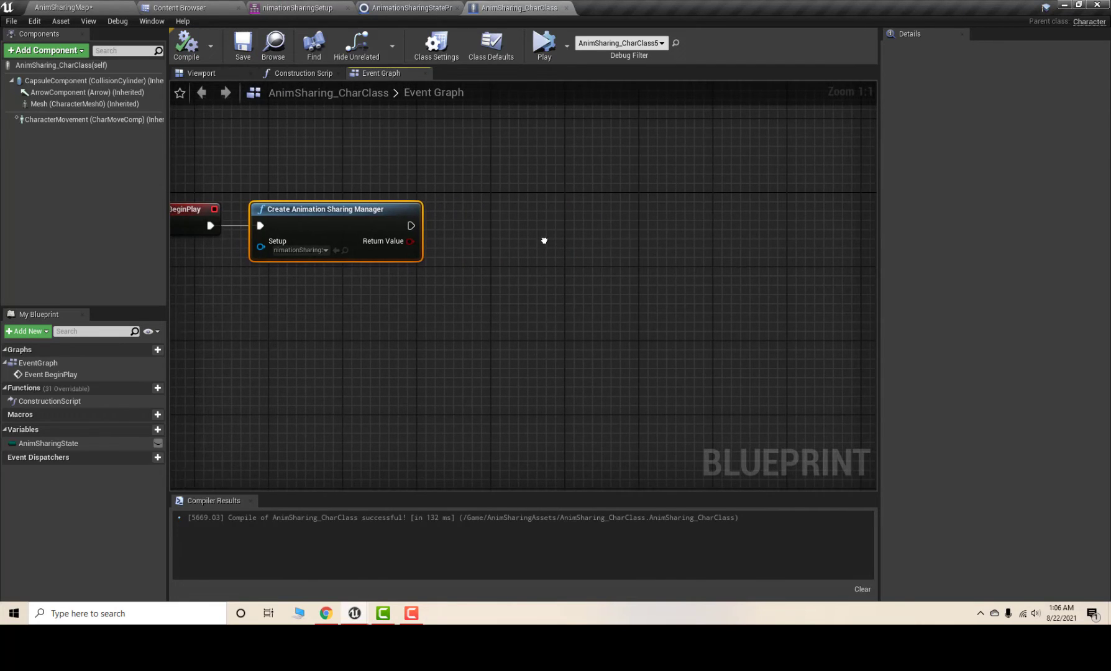
right_click(474, 229)
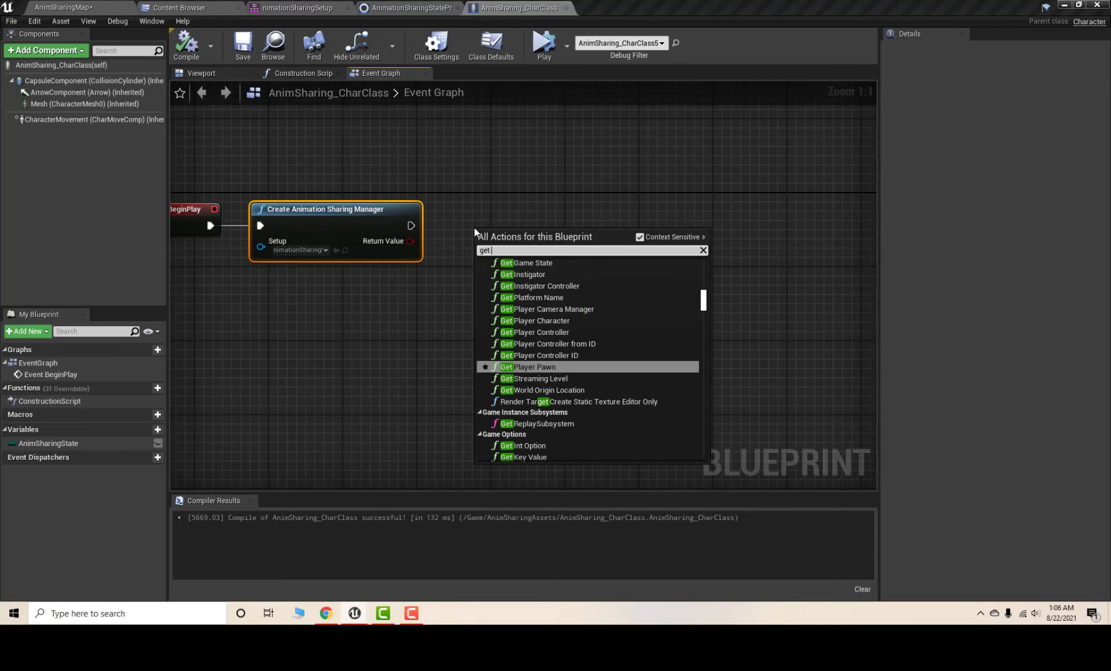
text(get animsh)
key(BackSpace)
key(BackSpace)
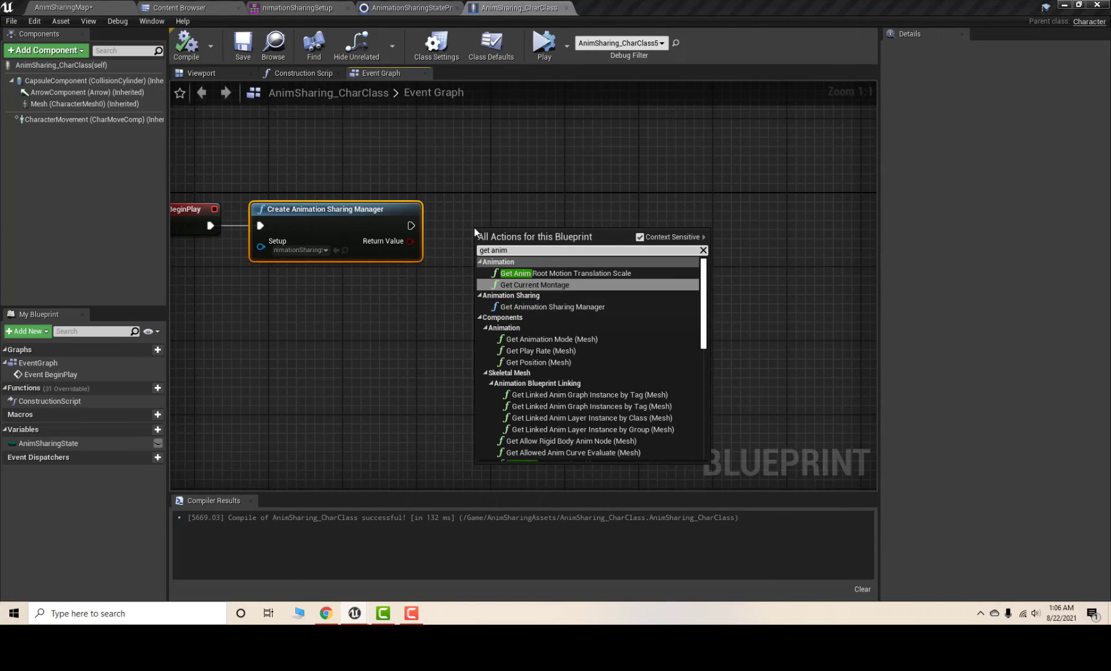
key(BackSpace)
text(mation sh)
key(Return)
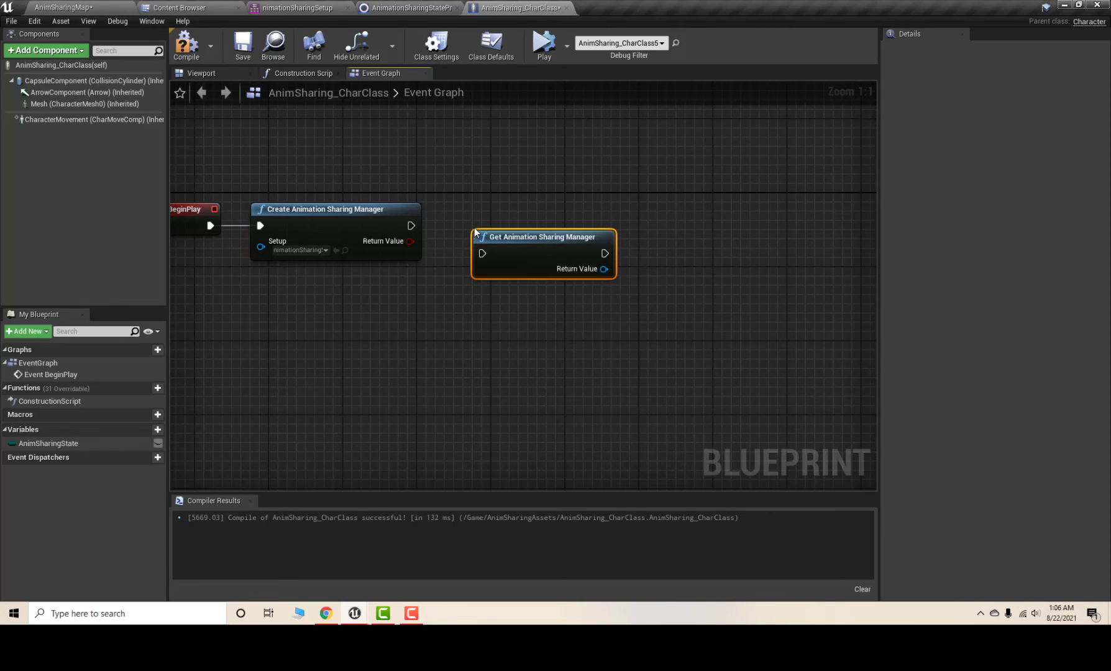
drag(411, 226, 487, 252)
drag(502, 237, 494, 210)
Step: Add a Register Actor node from Get Animation Sharing Manager's Return Value and align it with the chain
drag(597, 242, 684, 239)
text(regis)
key(Return)
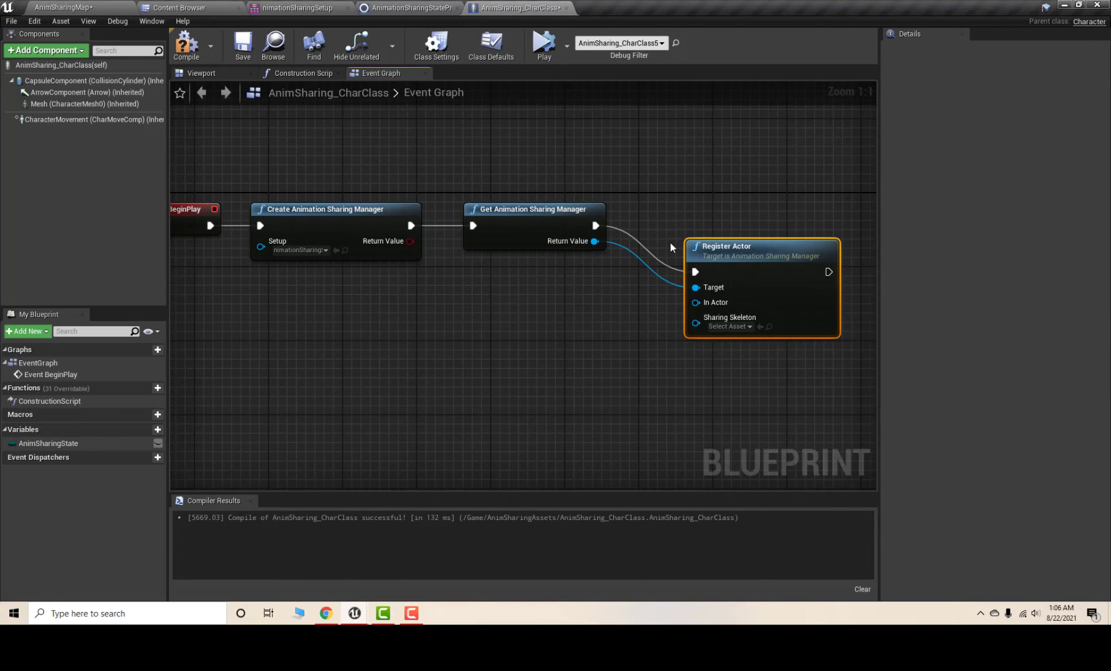
drag(760, 274, 759, 227)
Step: Connect a Self reference to Register Actor's In Actor input and place it below Get Animation Sharing Manager
drag(696, 256, 546, 309)
text(sel)
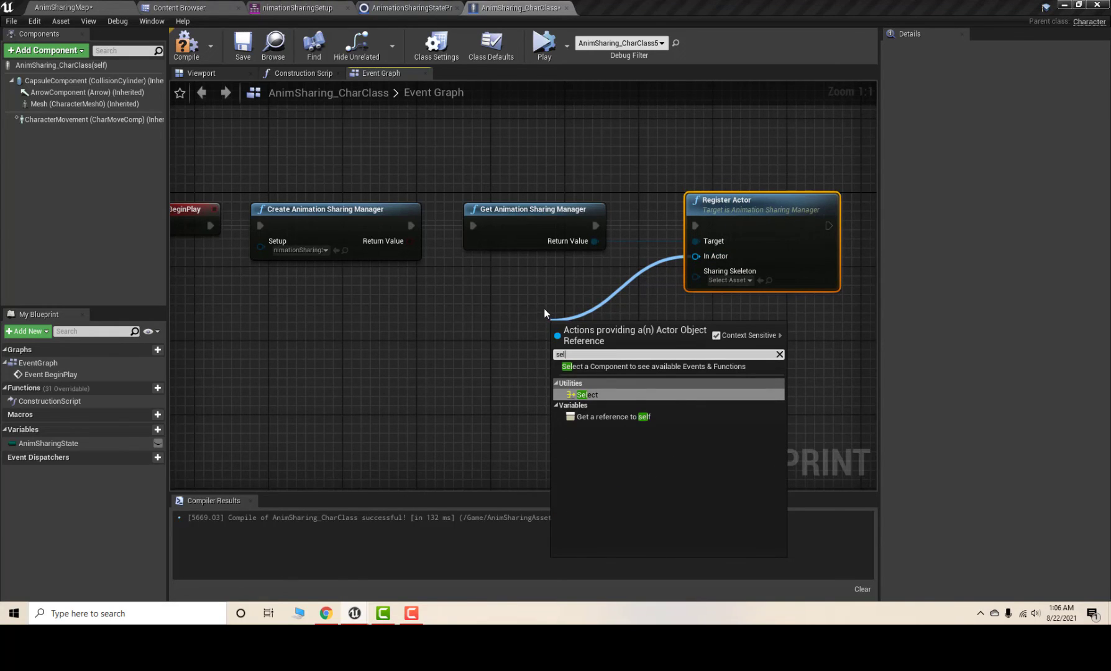
click(603, 417)
drag(578, 337, 542, 279)
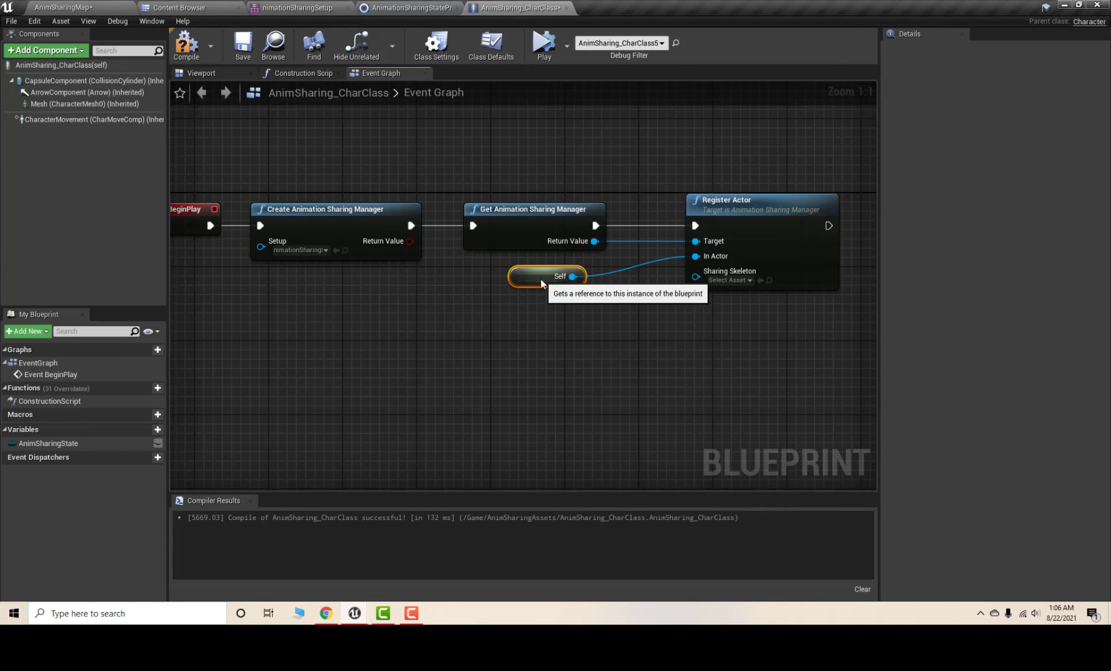
Step: Set Register Actor's Sharing Skeleton to UE4_Mannequin_Skeleton, check it against the setup asset, and compile and save the blueprint
drag(747, 212, 700, 211)
click(683, 280)
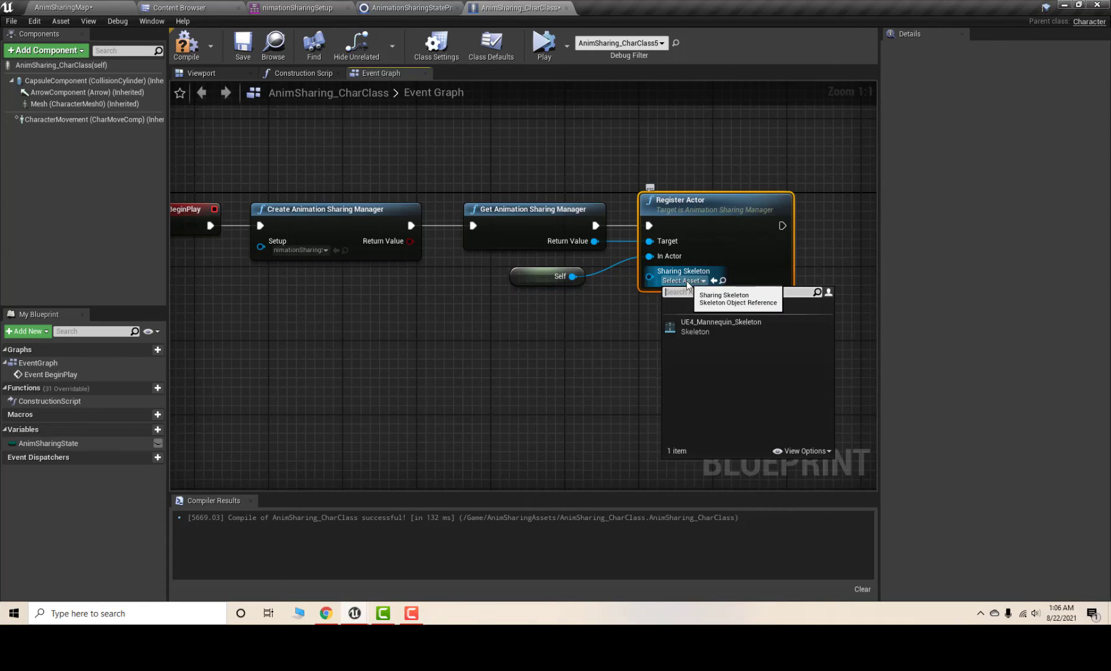
click(712, 328)
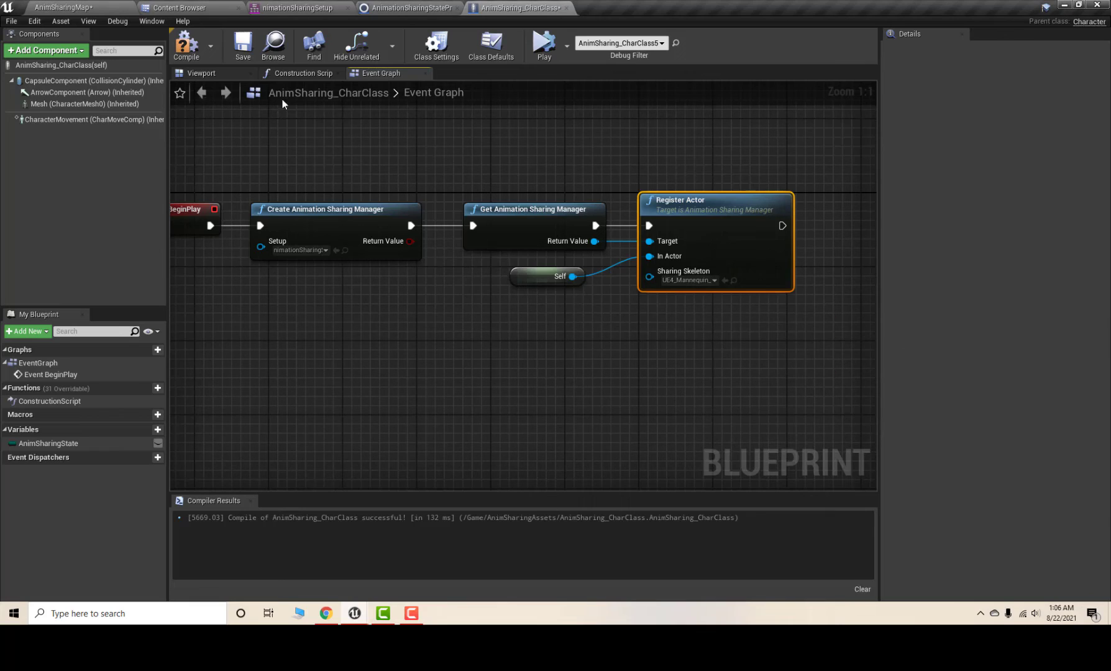
click(176, 48)
click(340, 5)
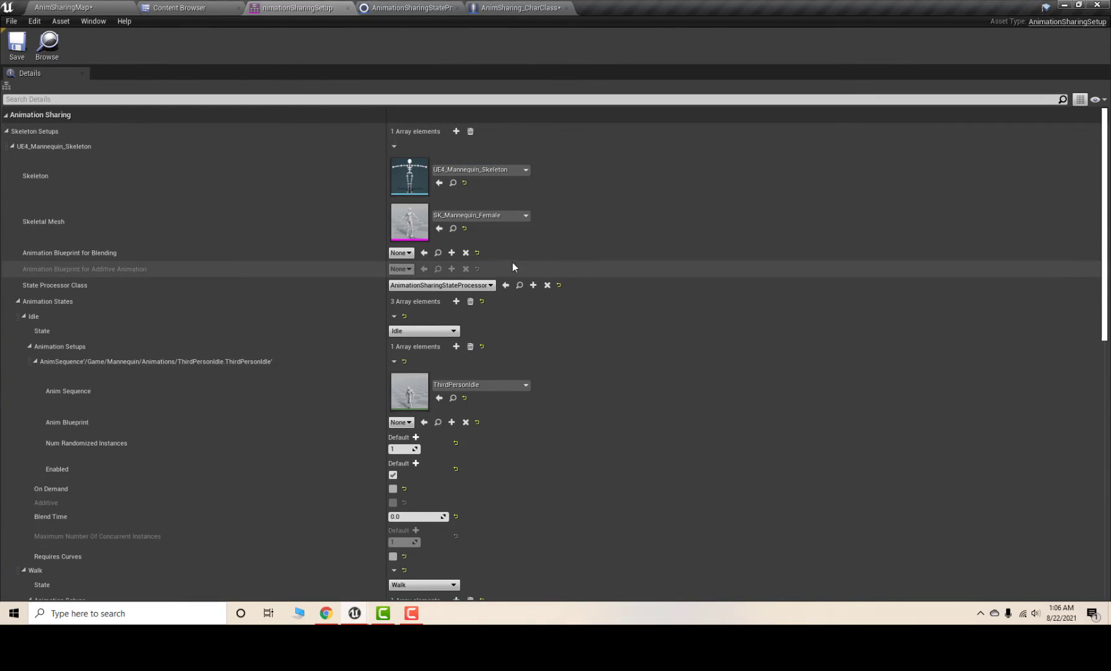
click(508, 7)
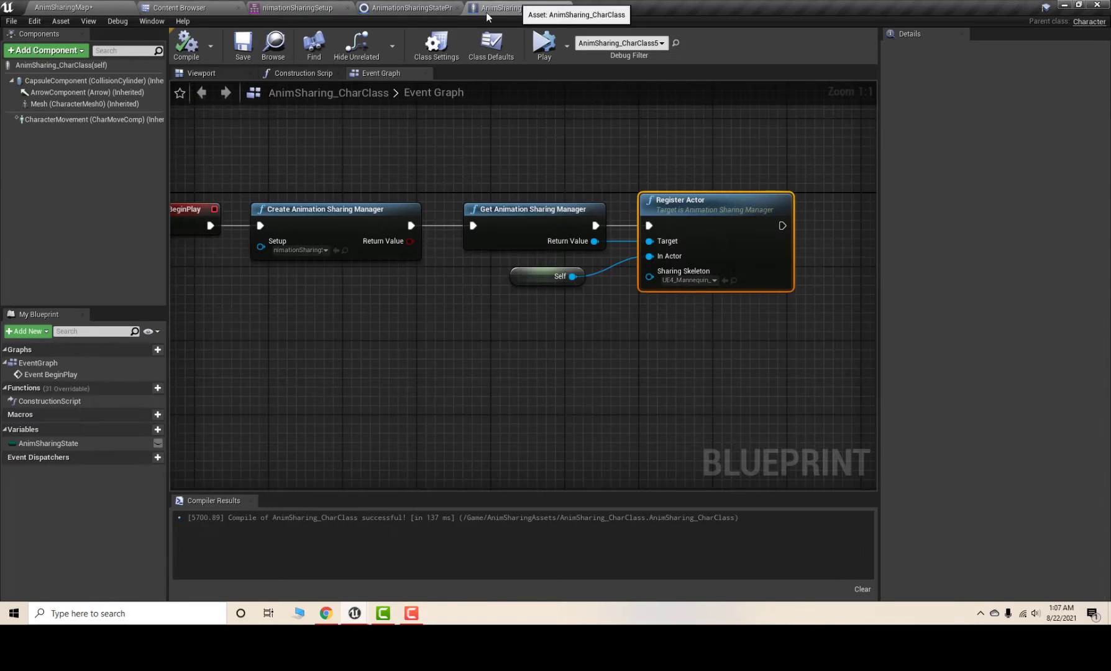
click(243, 44)
scroll(261, 122, down, 3)
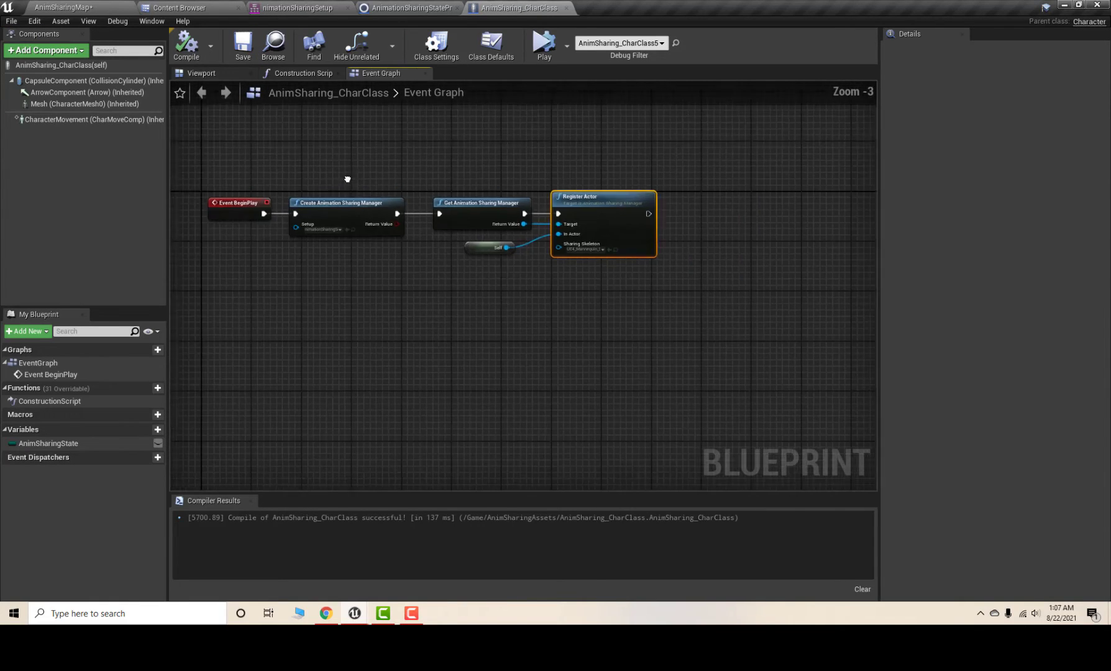
drag(801, 358, 768, 320)
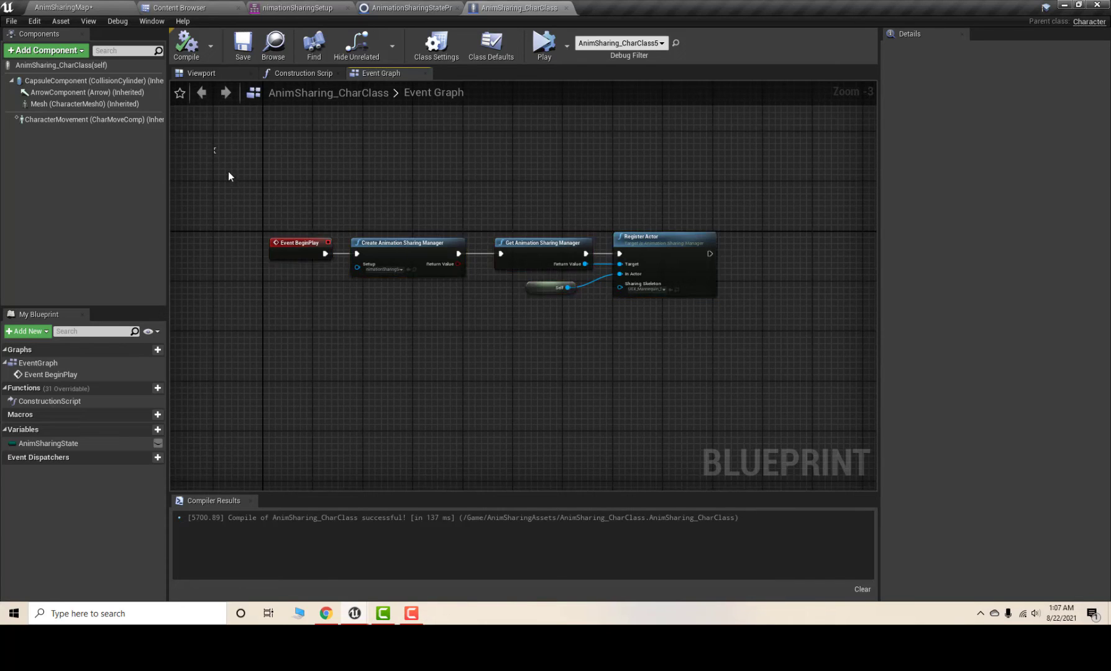
drag(239, 160, 694, 345)
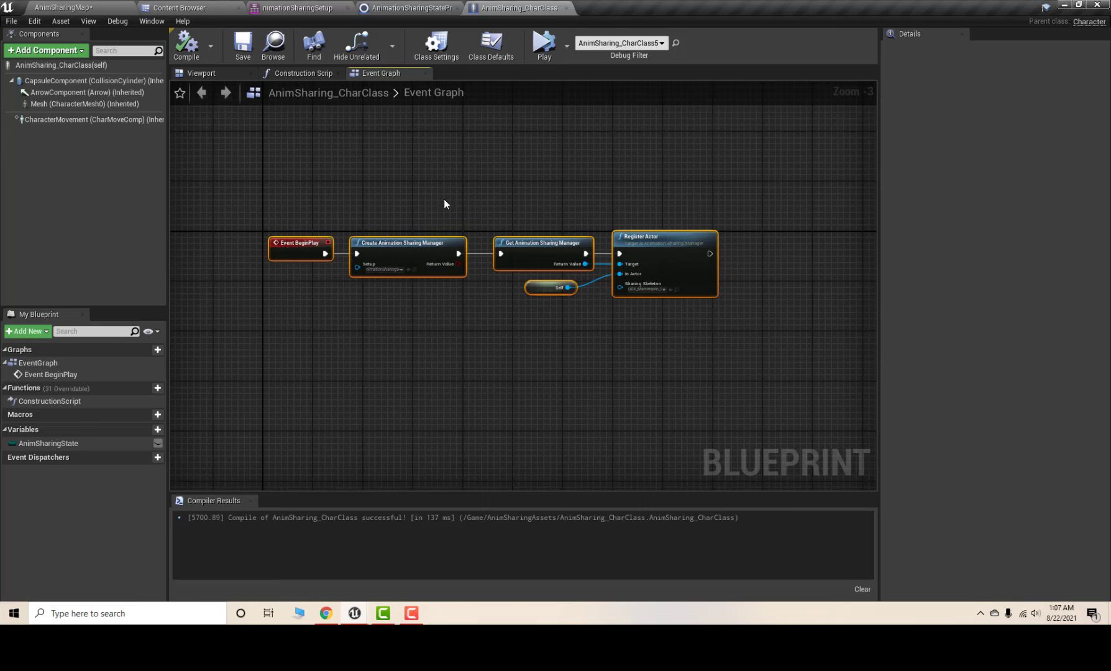
Step: Save the modified AnimSharingMap level and switch to its level editor
click(182, 6)
key(ctrl+shift+s)
click(675, 413)
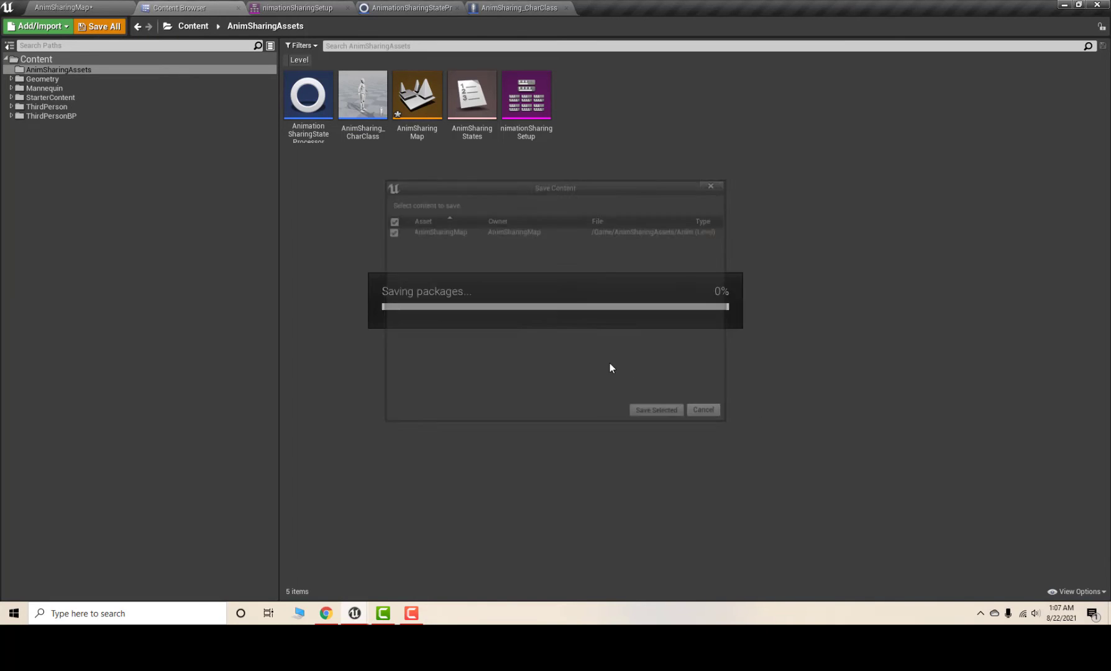
click(435, 129)
click(62, 8)
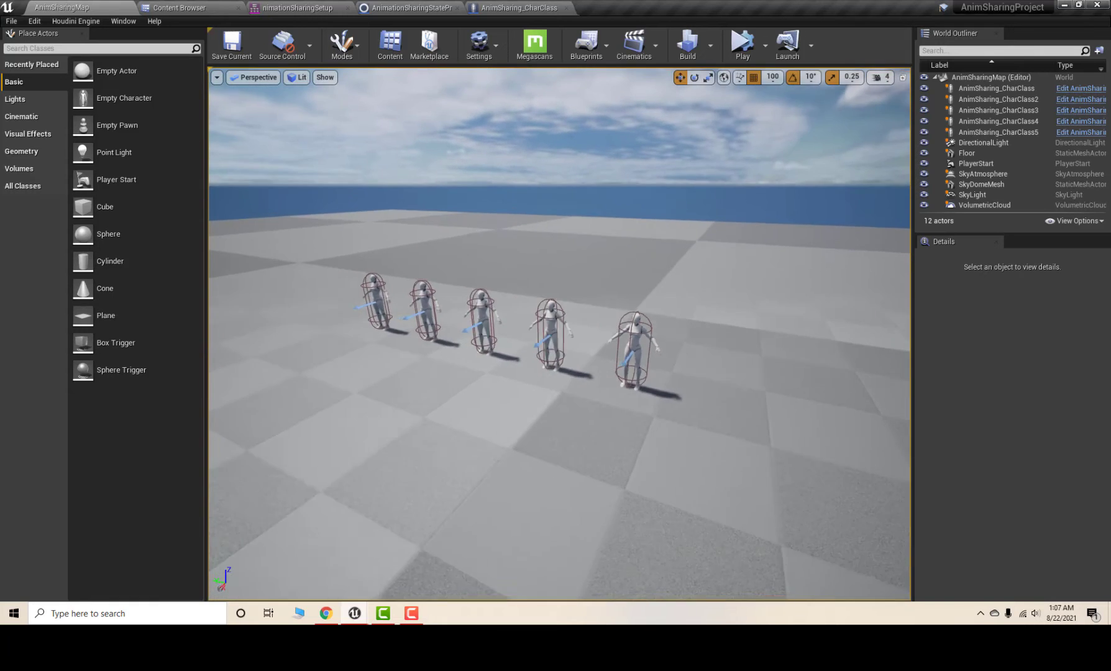
Step: Simulate the level, examine the five characters' shared animation from several angles, and stop the simulation
key(s)
mouse_move(854, 248)
right_down()
mouse_move(885, 245)
mouse_move(854, 248)
right_up()
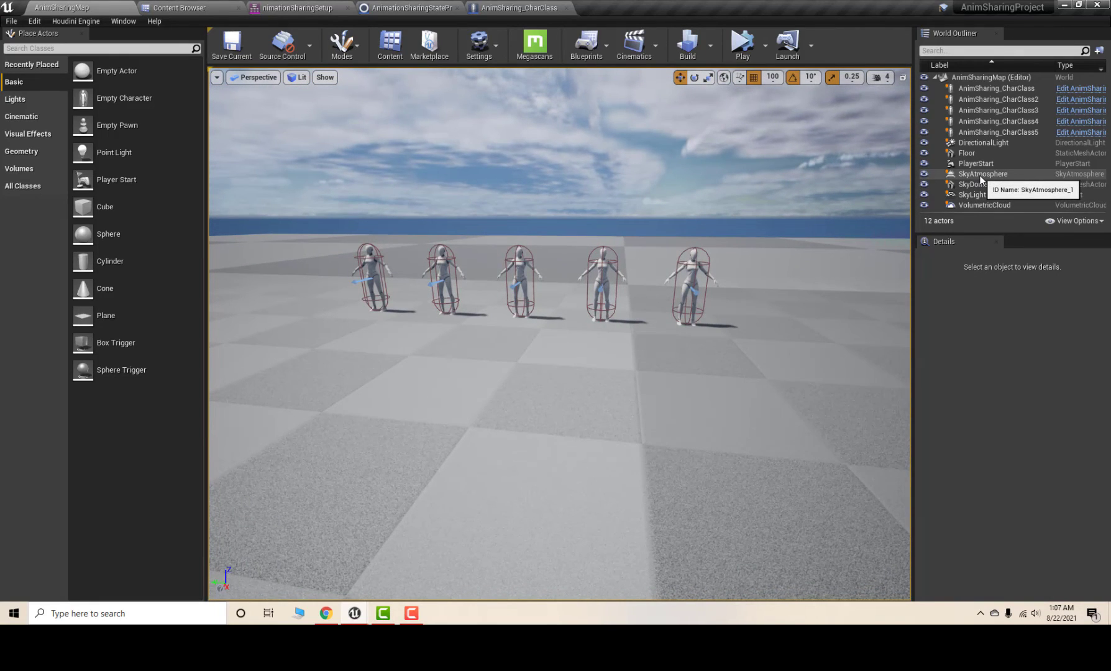
key(w)
right_drag(678, 223, 638, 192)
key(s)
key(d)
key(w)
key(s)
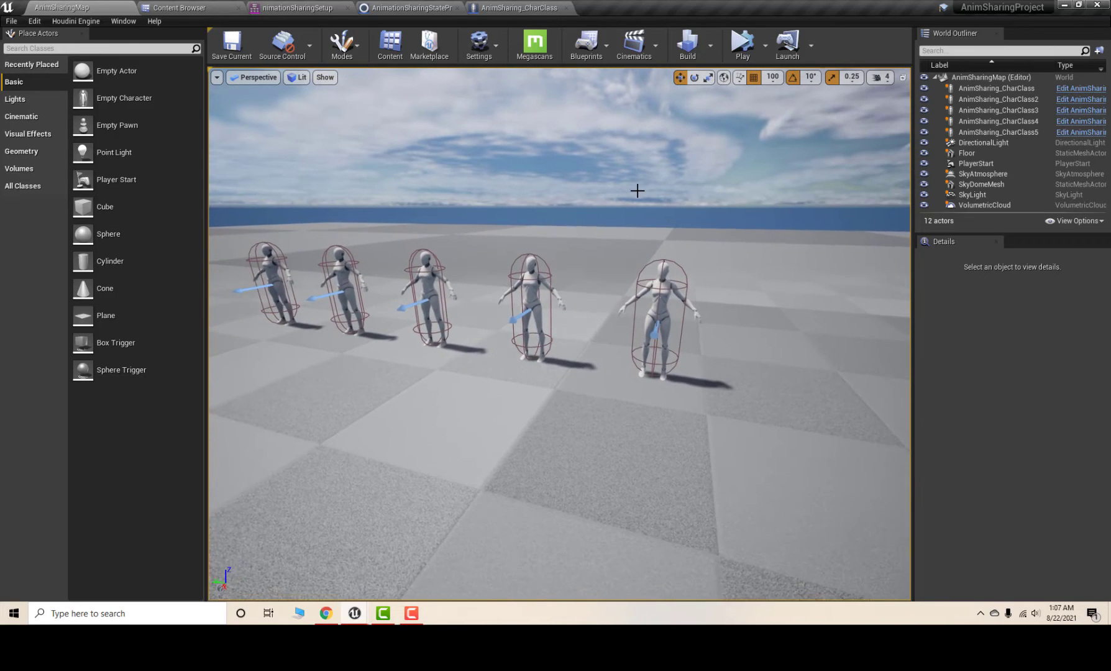
click(988, 142)
drag(597, 318, 766, 166)
click(743, 44)
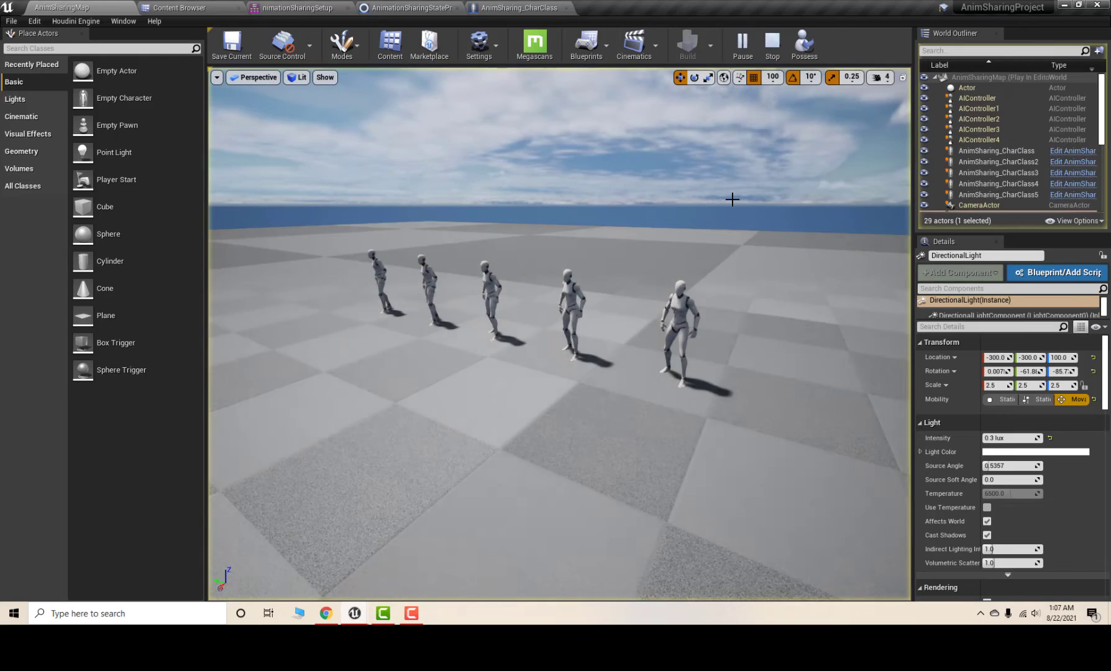
right_drag(619, 199, 636, 234)
key(w)
key(d)
key(s)
key(w)
key(a)
key(Escape)
Step: Place a sixth AnimSharing_CharClass character at the near end of the row and set it down on the floor
key(w)
key(s)
scroll(489, 248, down, 5)
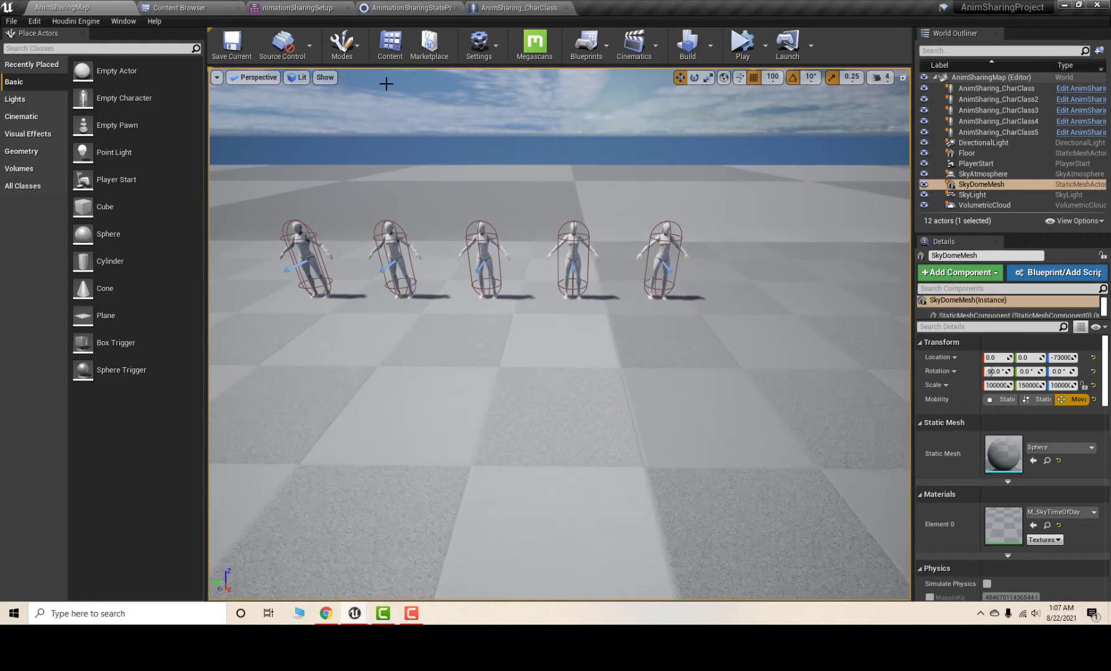
click(180, 8)
drag(364, 121, 746, 301)
right_drag(747, 300, 528, 272)
click(532, 230)
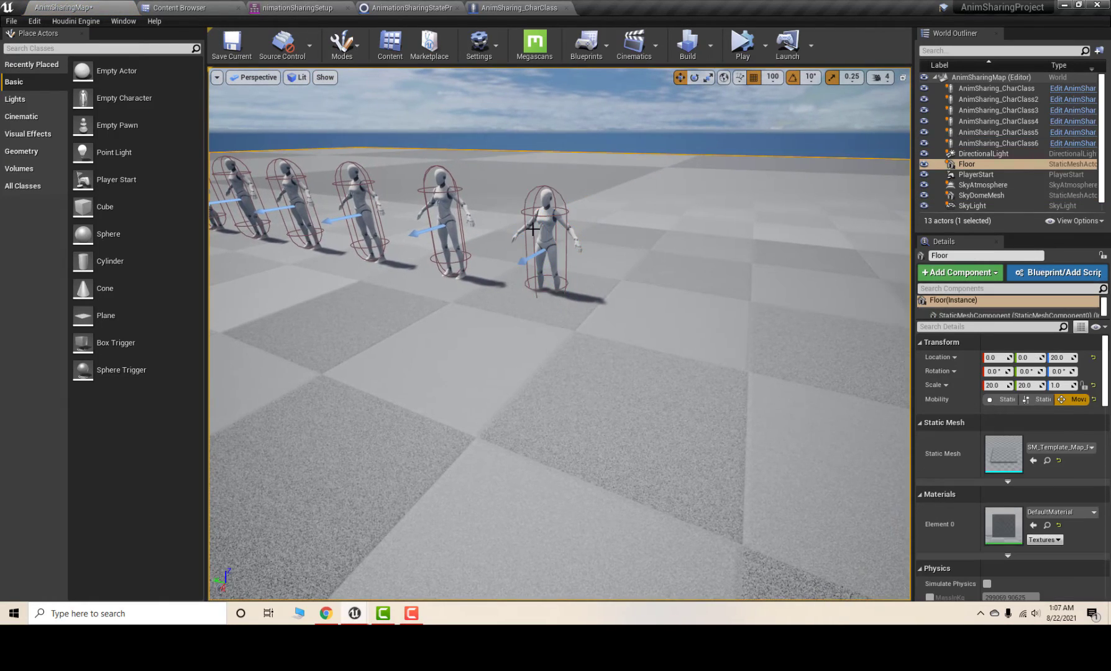
click(547, 206)
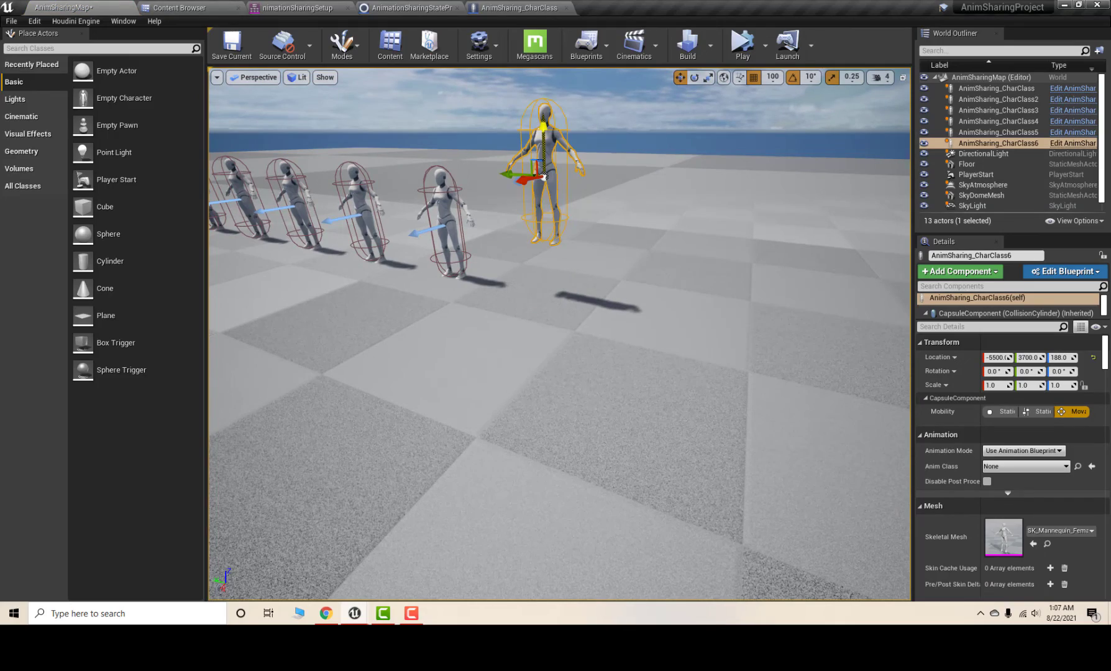
right_drag(686, 136, 646, 115)
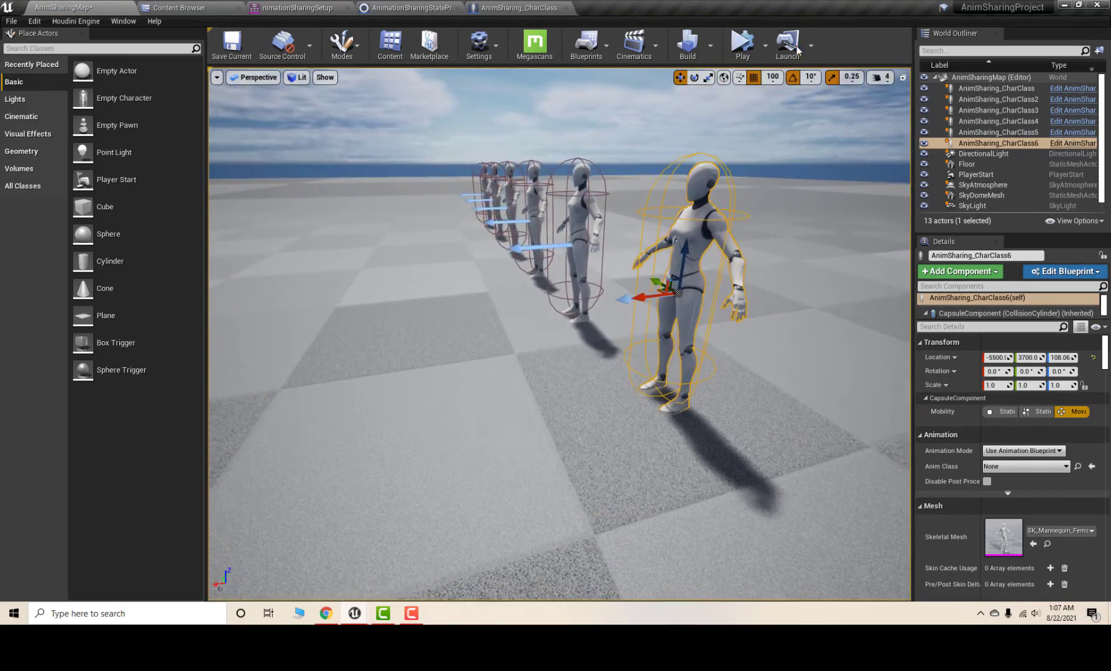
Step: Simulate the level with six characters, check their shared animation up close, and stop the simulation
click(743, 43)
click(753, 124)
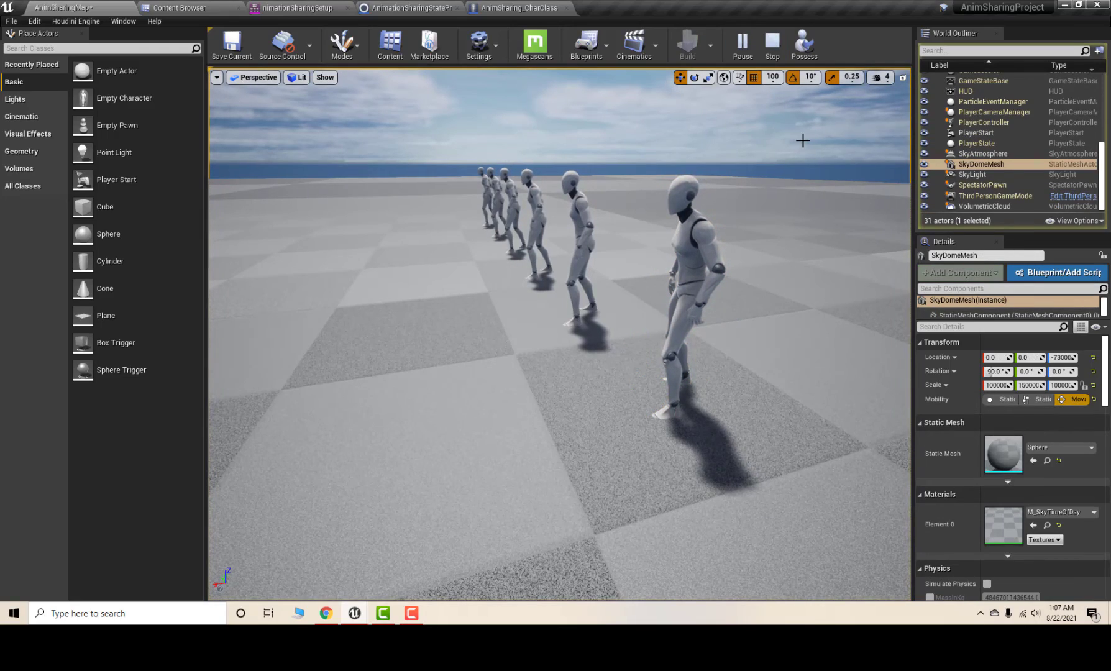
right_drag(707, 141, 901, 115)
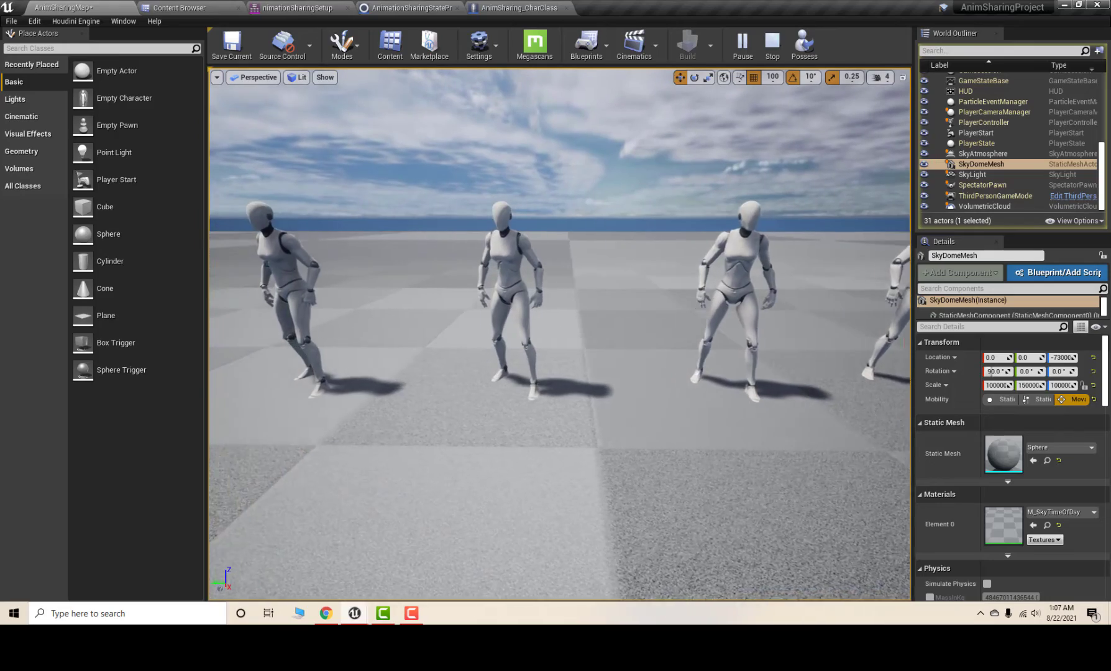
key(a)
right_drag(637, 148, 707, 141)
key(Escape)
Step: Set the AnimSharingState variable's default to Walk in the AnimSharing_CharClass blueprint, compile it and return to the AnimSharingMap level
click(526, 7)
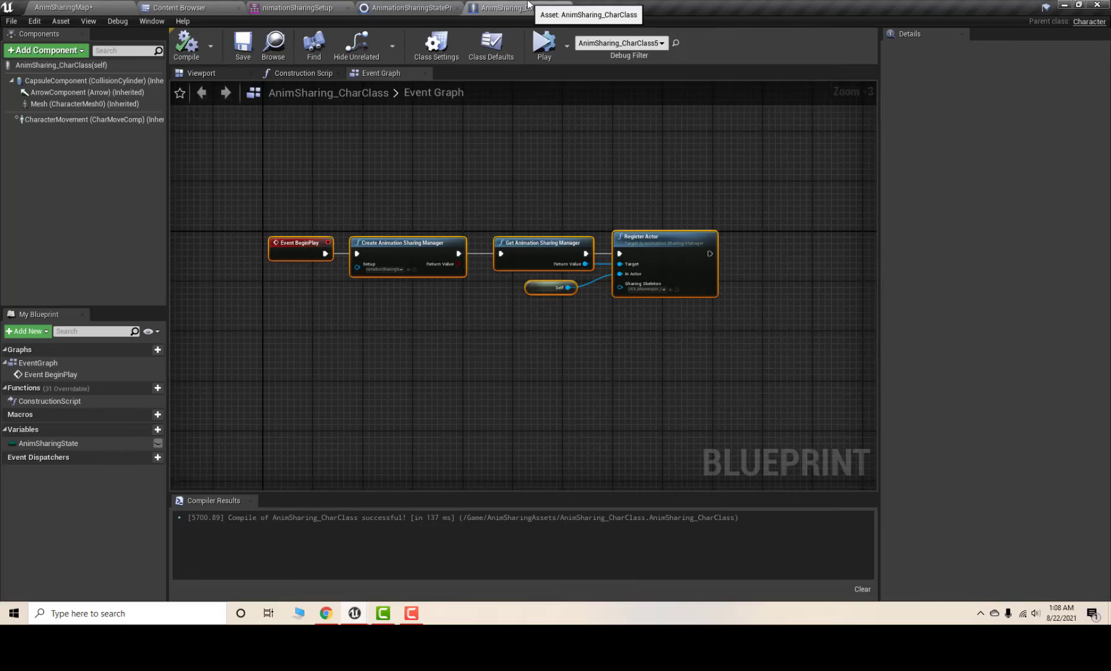
click(261, 161)
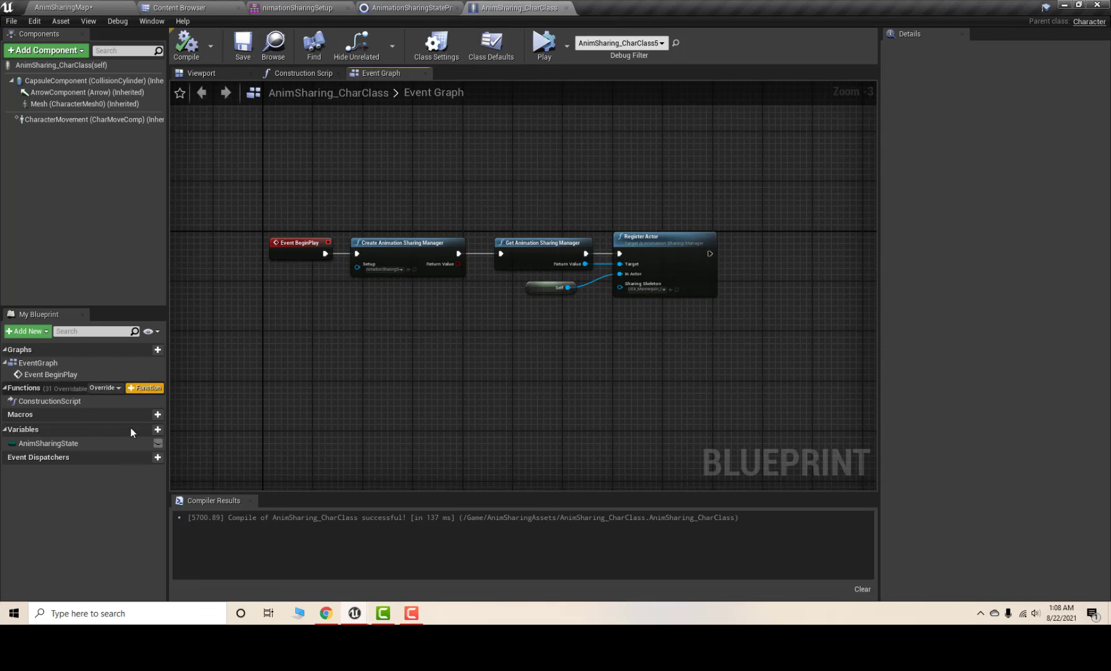
click(64, 446)
click(1000, 253)
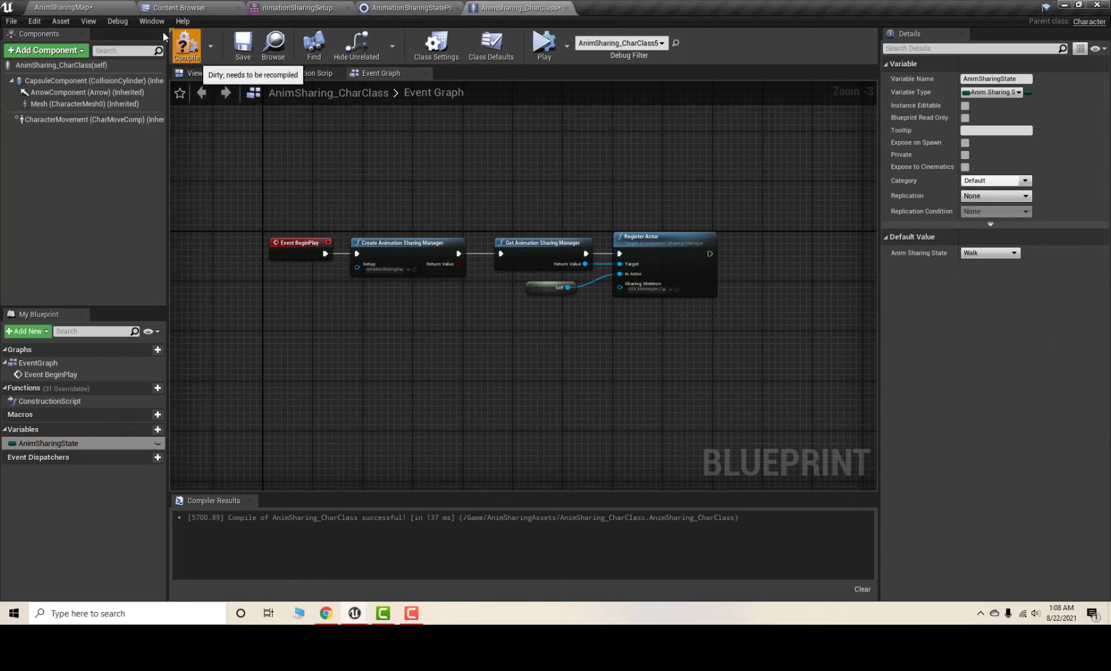
click(62, 7)
Step: Simulate the level, examine the Walk state on all six characters from several angles, and stop the simulation
right_drag(559, 336, 522, 323)
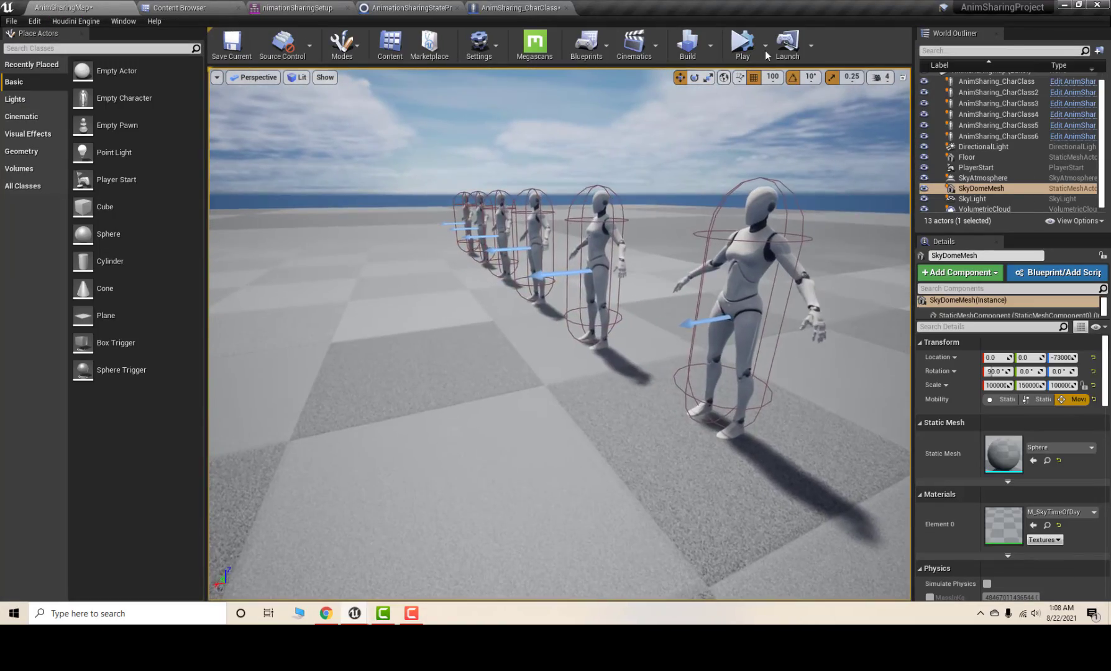
click(743, 44)
right_drag(769, 140, 908, 139)
key(w)
key(s)
key(a)
key(a)
key(s)
right_drag(703, 146, 664, 180)
key(w)
key(e)
key(w)
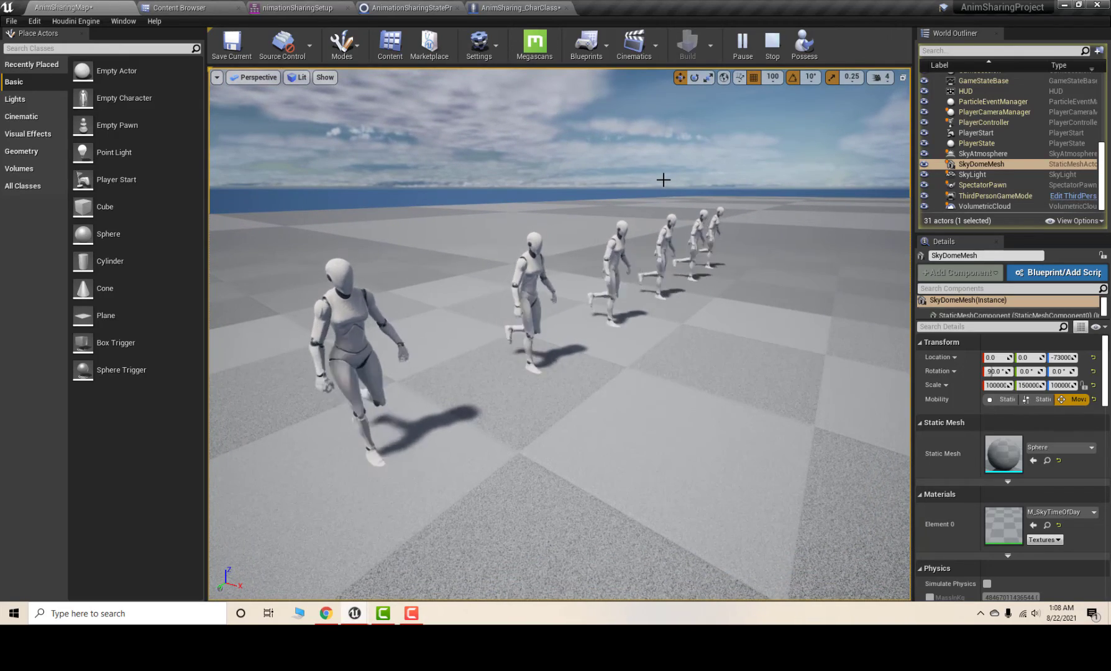
key(Escape)
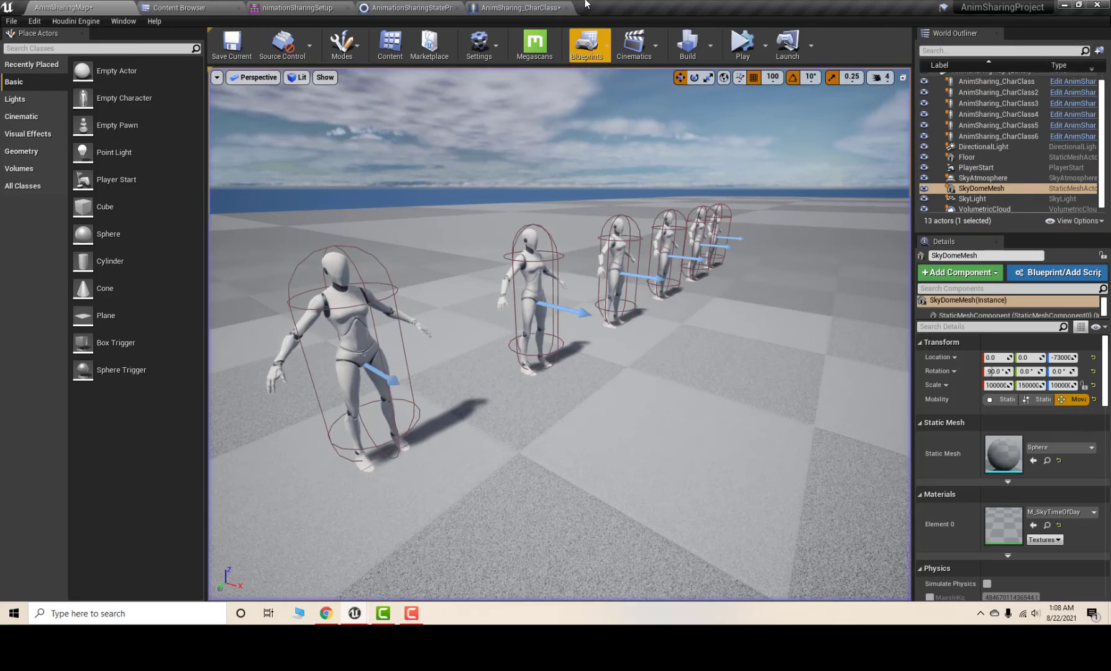
Step: Set the AnimSharingState default to Run in the AnimSharing_CharClass blueprint, compile it and return to the level
click(547, 7)
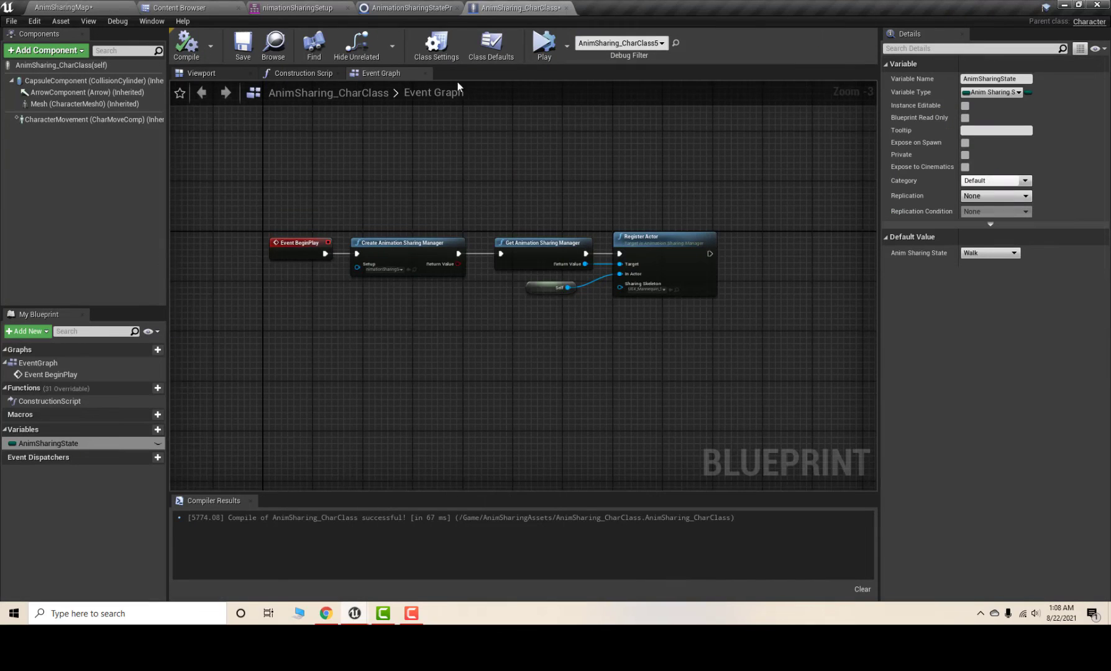
click(976, 277)
click(186, 43)
click(38, 6)
Step: Simulate the level, examine the Run state on the six characters from near and far, and stop the simulation
click(744, 44)
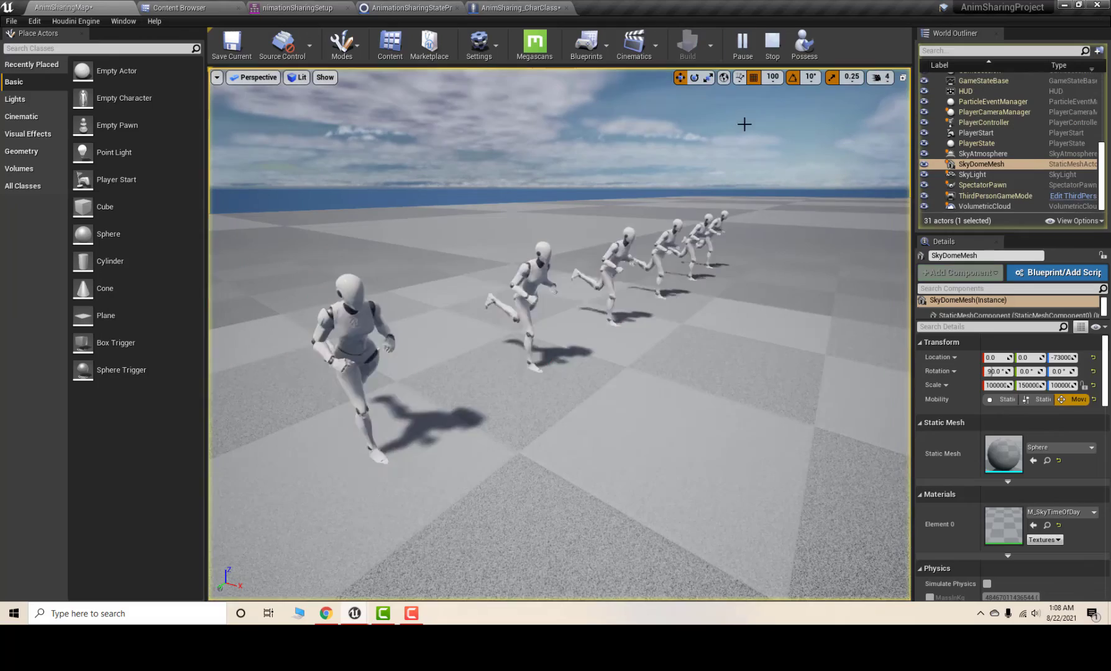
key(w)
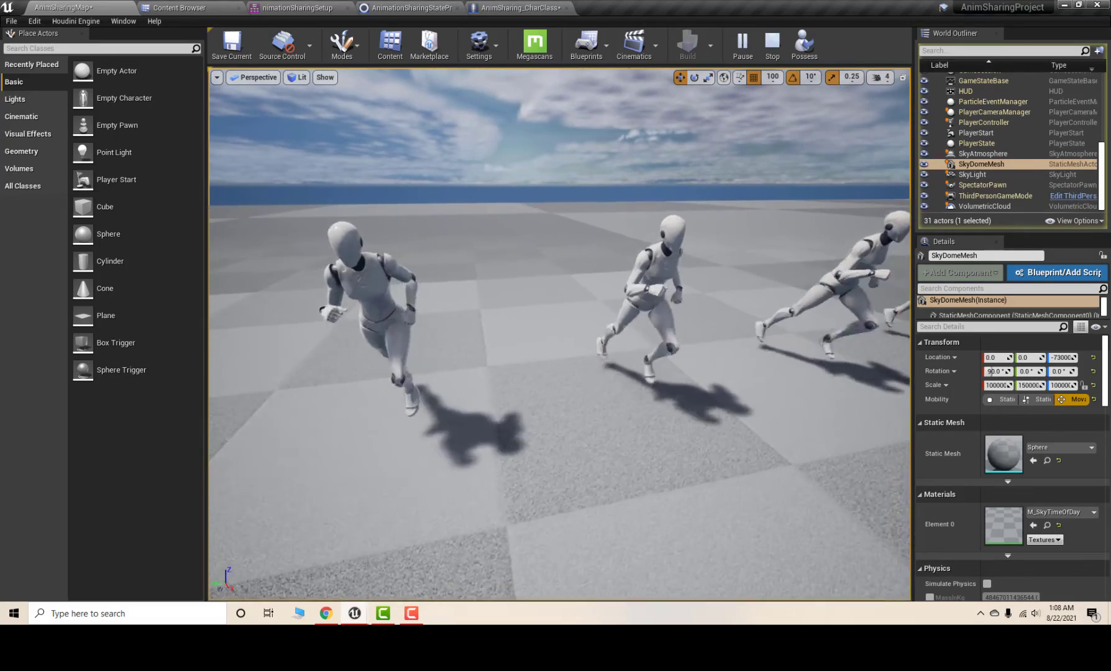
mouse_move(559, 333)
right_down()
mouse_move(708, 334)
mouse_move(559, 334)
right_up()
key(s)
right_drag(610, 178, 491, 181)
key(d)
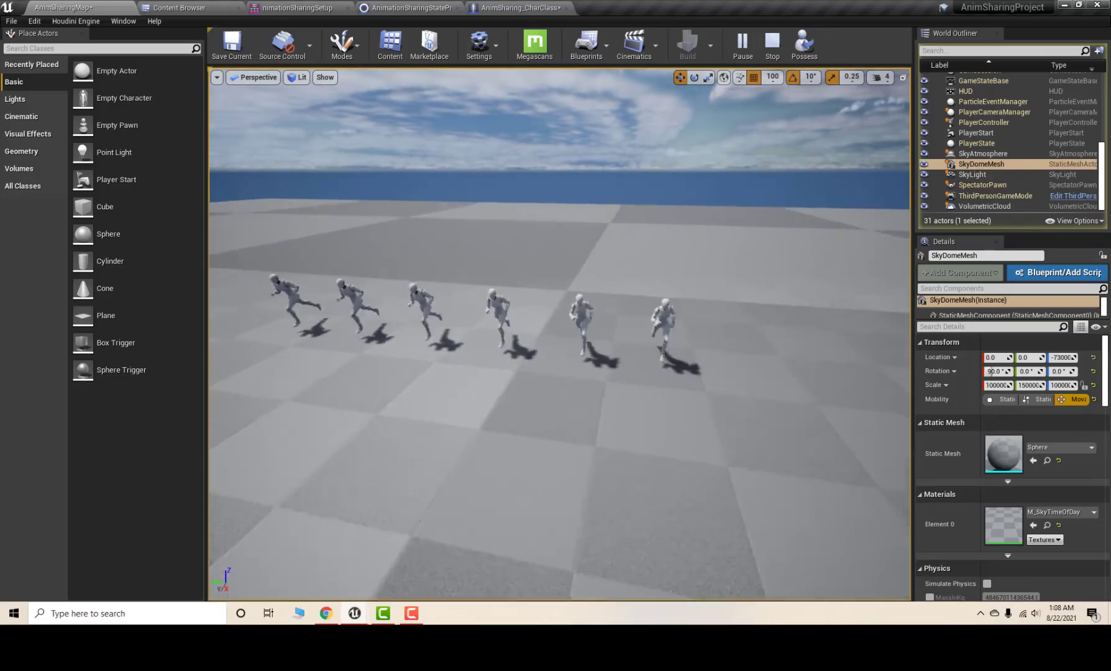
right_drag(559, 334, 478, 311)
key(w)
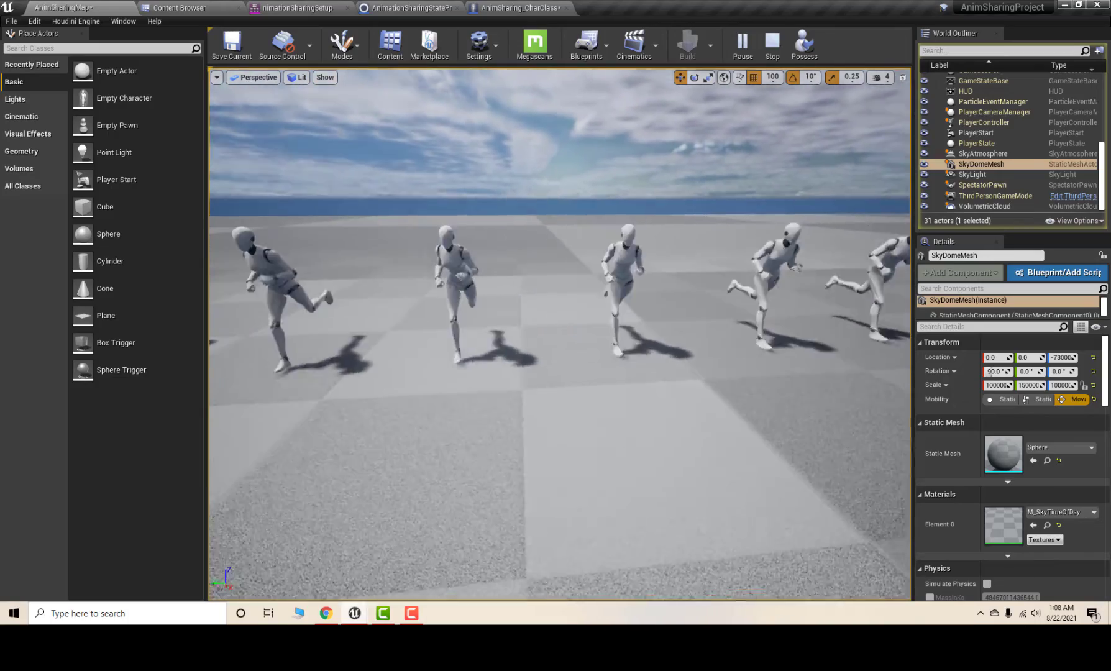
right_drag(559, 334, 678, 334)
key(a)
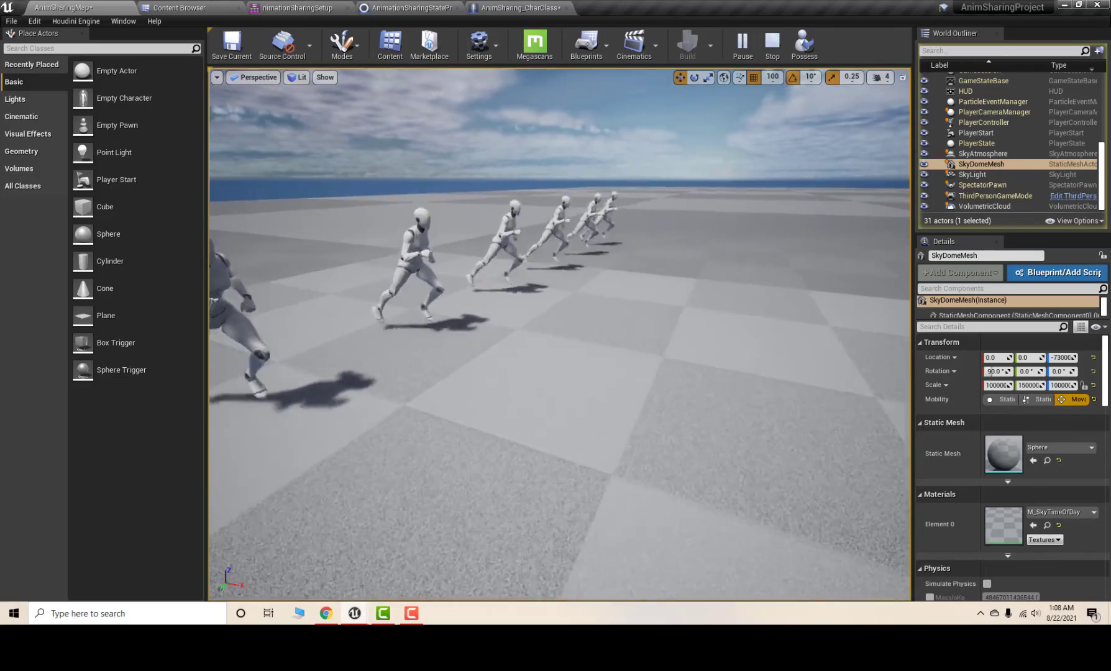
right_drag(604, 173, 604, 173)
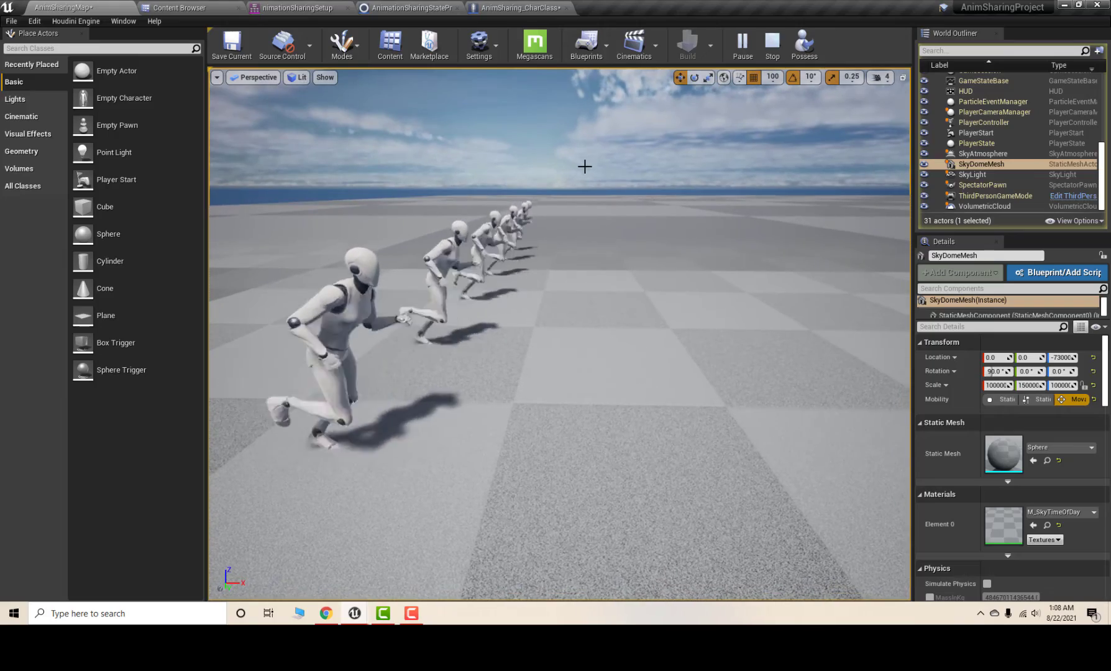
right_drag(559, 334, 598, 299)
key(a)
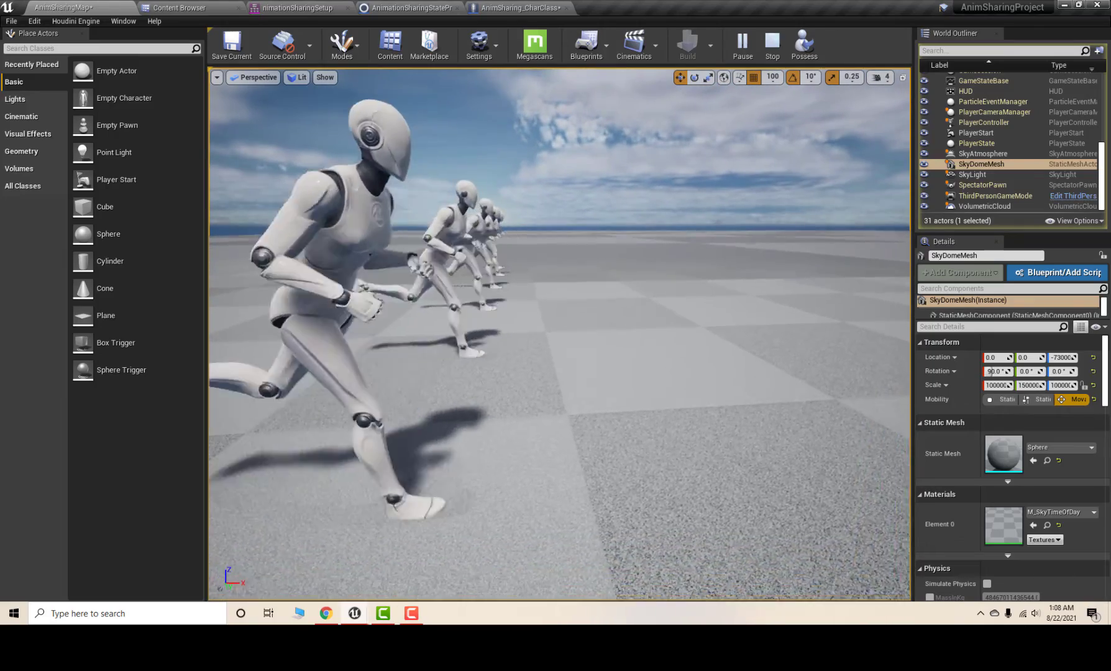
key(a)
right_drag(611, 222, 575, 211)
key(d)
key(s)
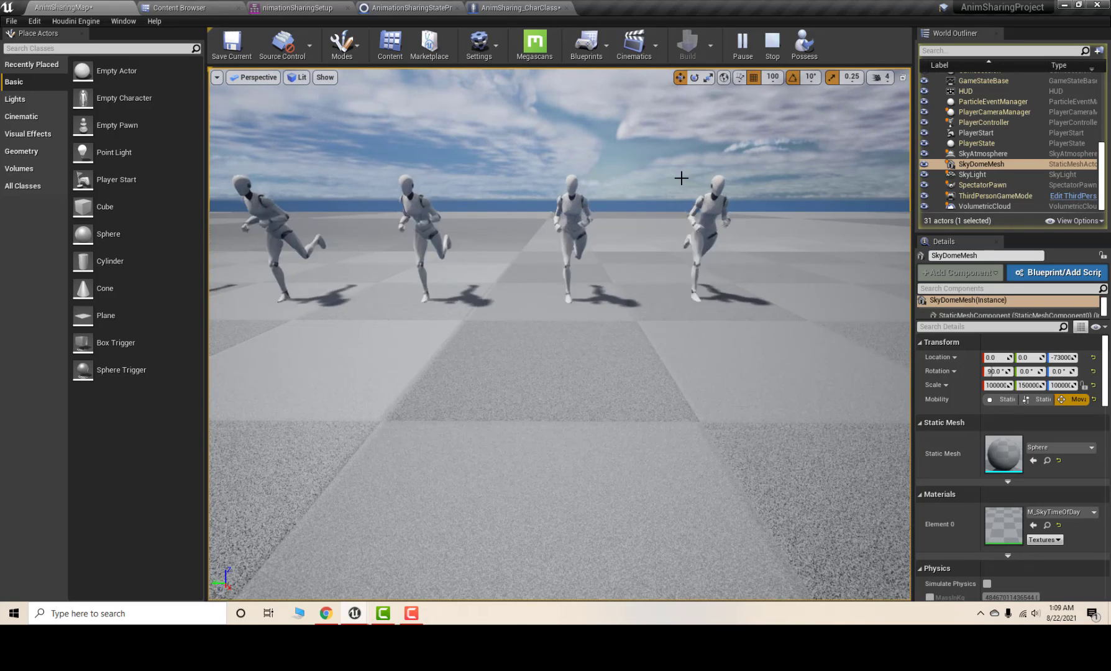
right_drag(683, 173, 584, 173)
key(d)
key(a)
click(804, 44)
click(776, 55)
Step: Try Default Player Start as the player spawn location and switch it back to Current Camera Location
key(w)
right_drag(737, 107, 737, 162)
key(s)
scroll(737, 107, up, 1)
click(766, 47)
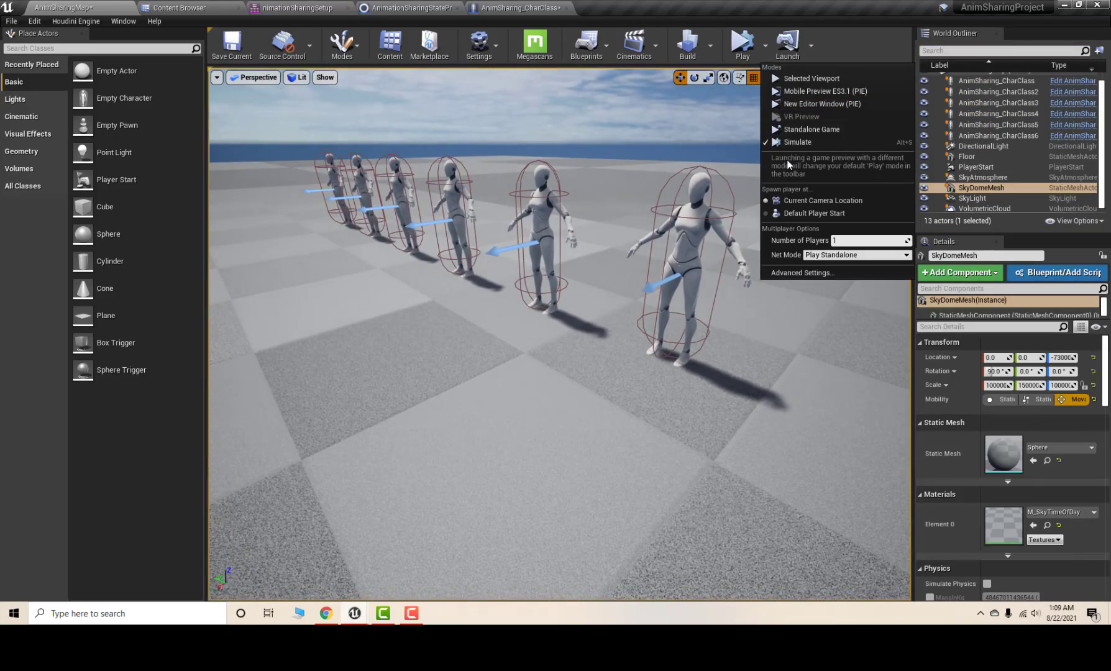
click(794, 214)
click(763, 48)
click(798, 199)
Step: Play the level in the Selected Viewport mode, view the running characters beside the player, and stop playing
click(766, 48)
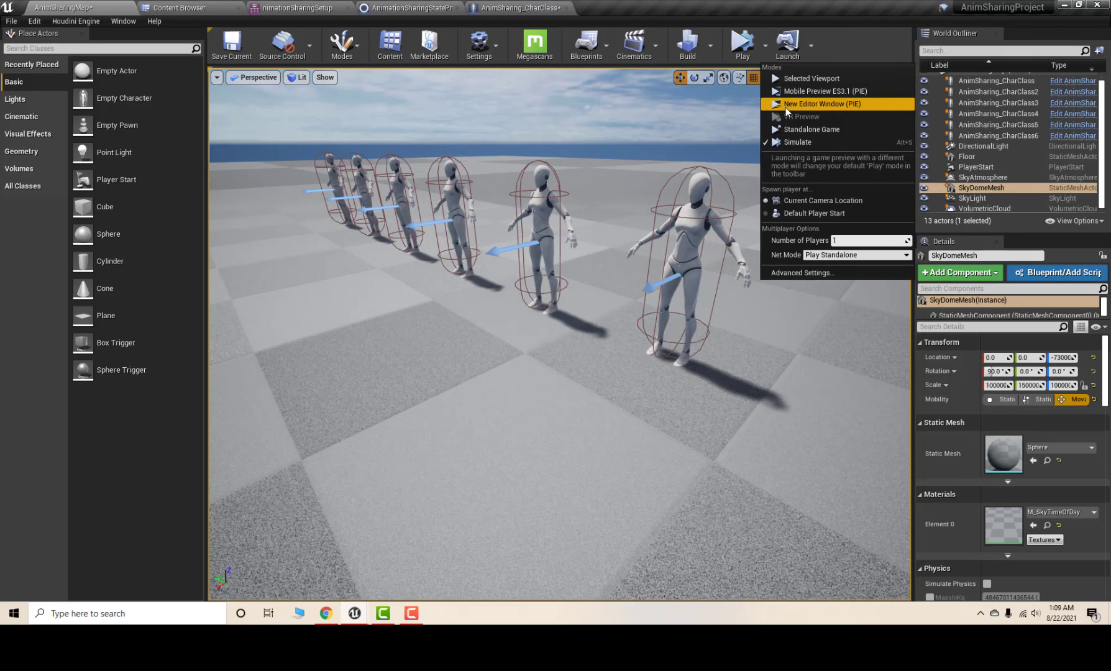
click(798, 78)
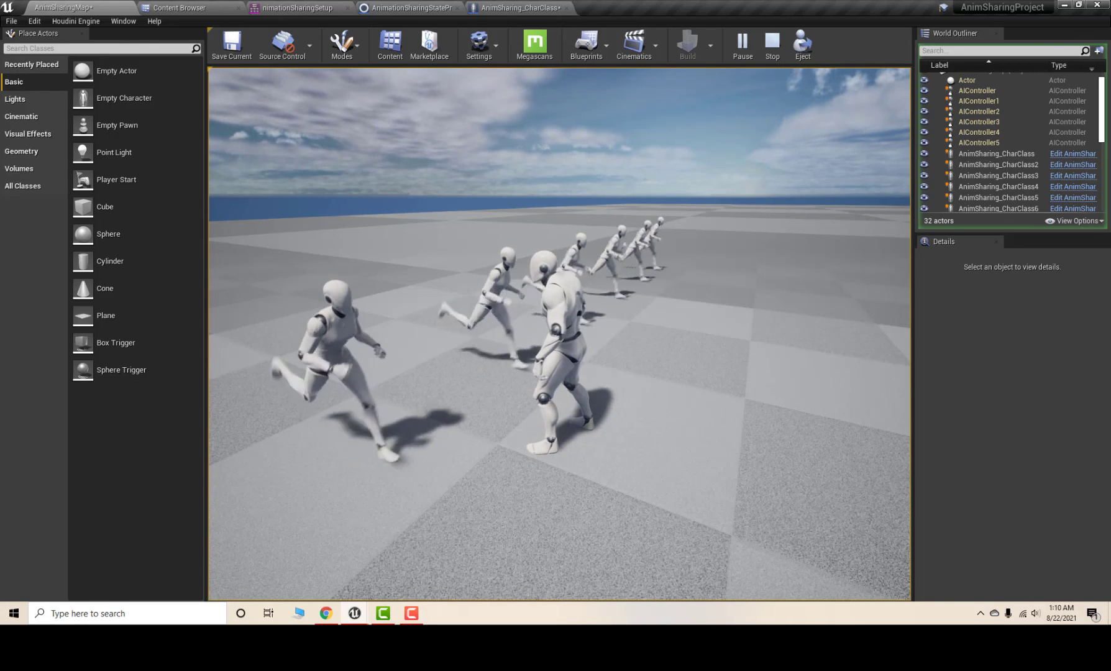
key(Escape)
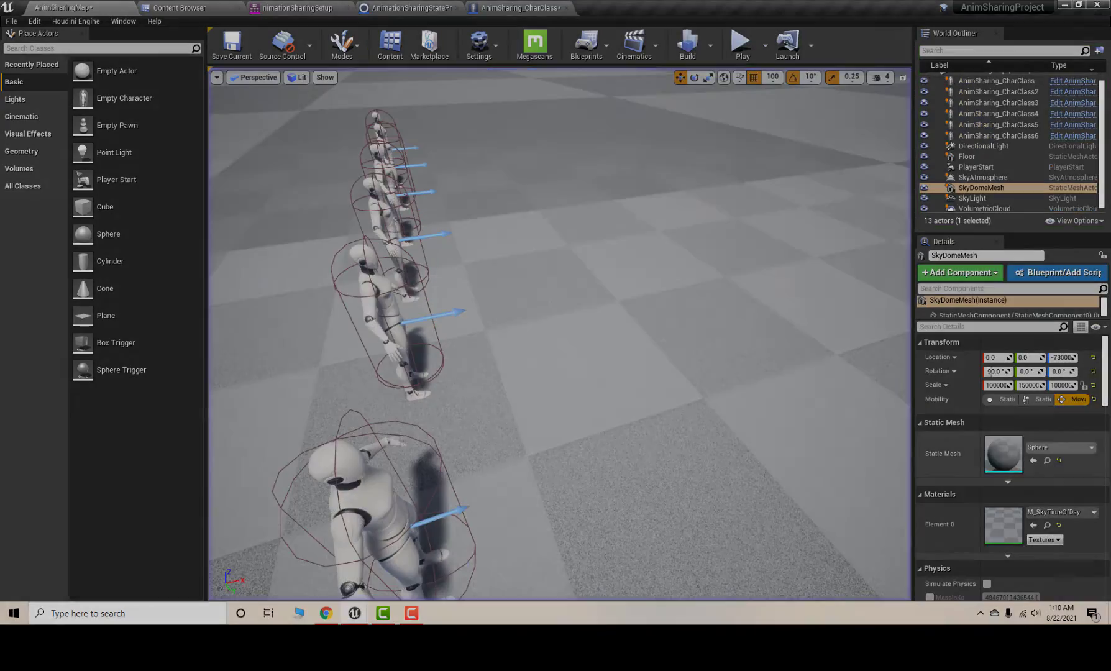